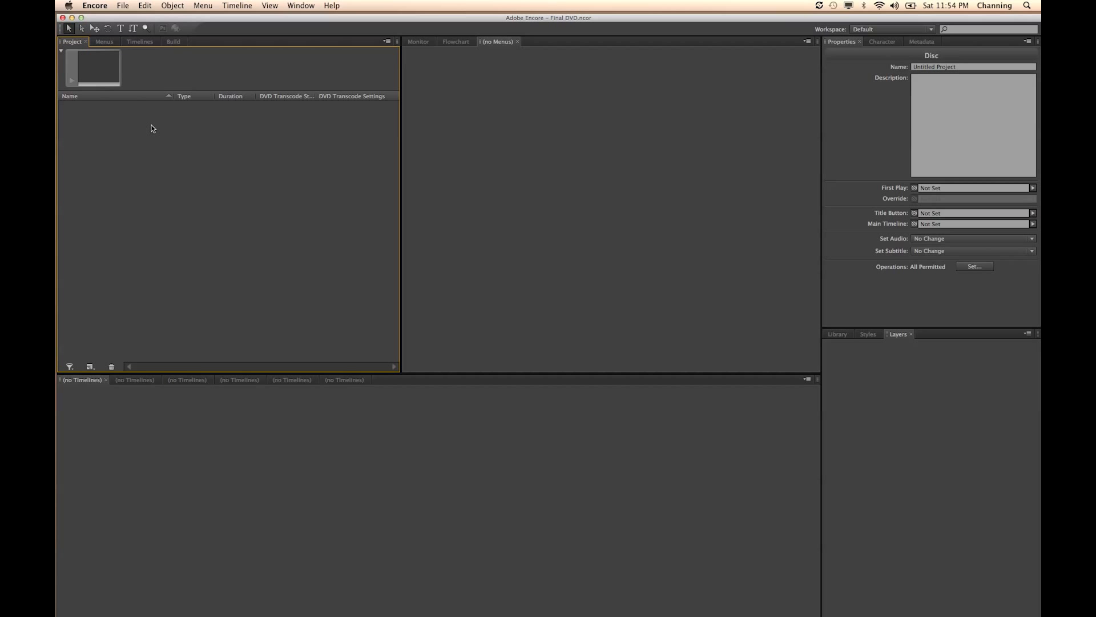
# Import Highlight Photoshop.psd from the DVD AND BLURAY folder as a menu
pyautogui.moveTo(184, 19); pyautogui.dragTo(185, 17)
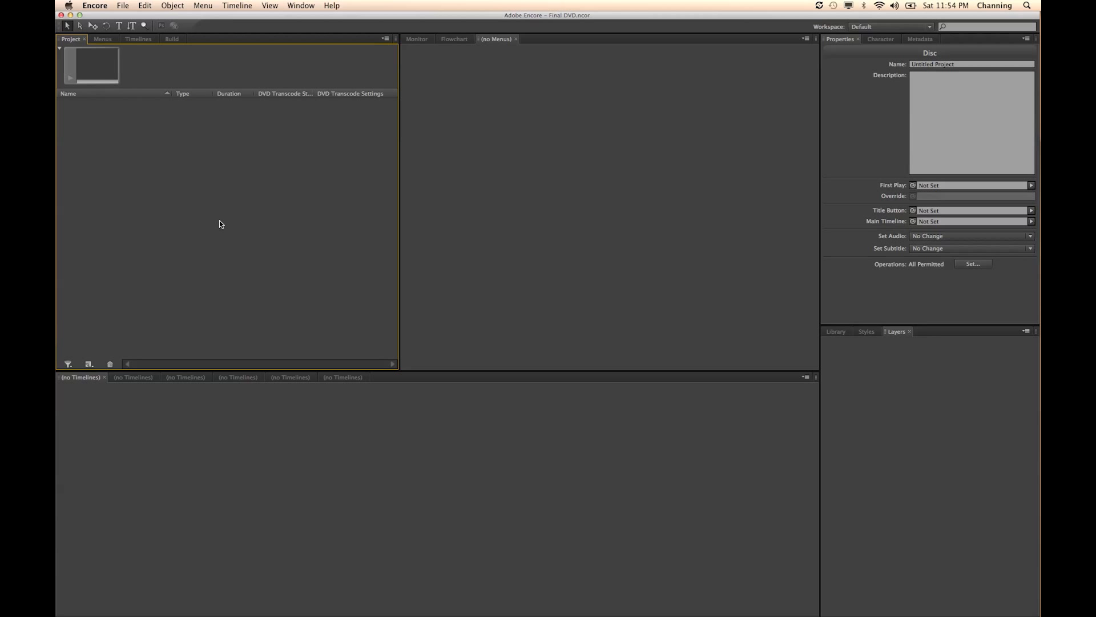
pyautogui.rightClick(142, 150)
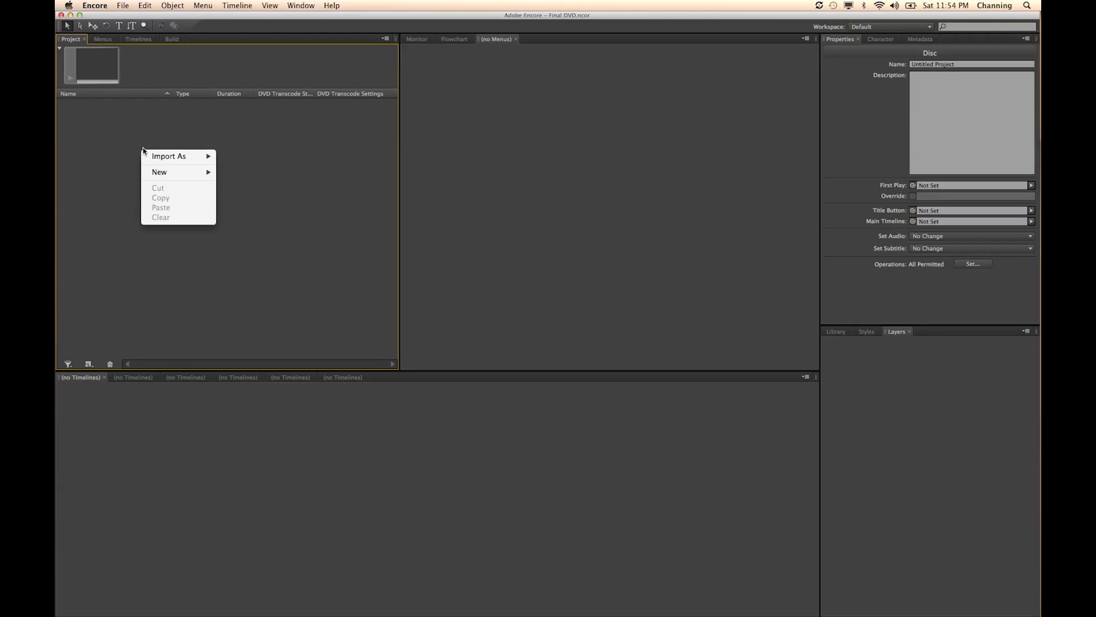
pyautogui.moveTo(175, 160)
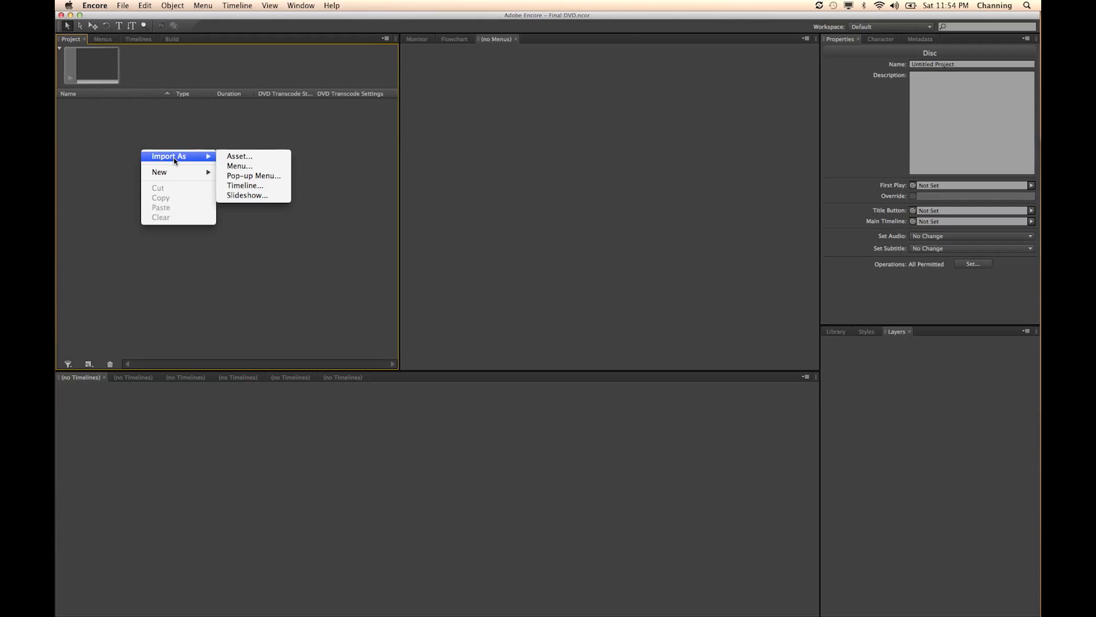
pyautogui.click(247, 169)
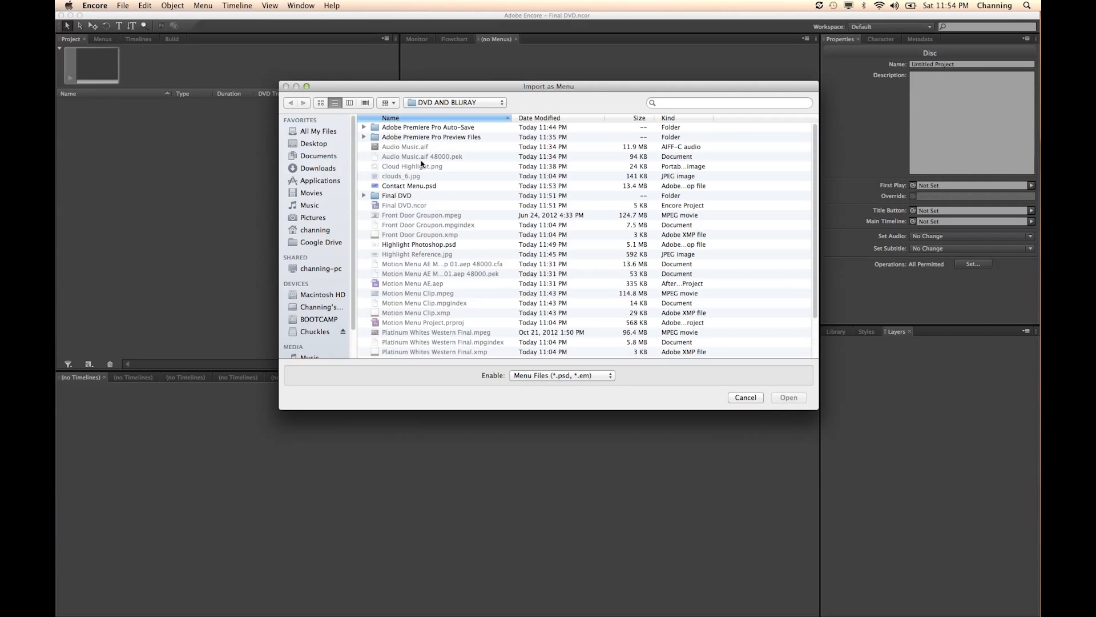
pyautogui.scroll(-5, 417, 201)
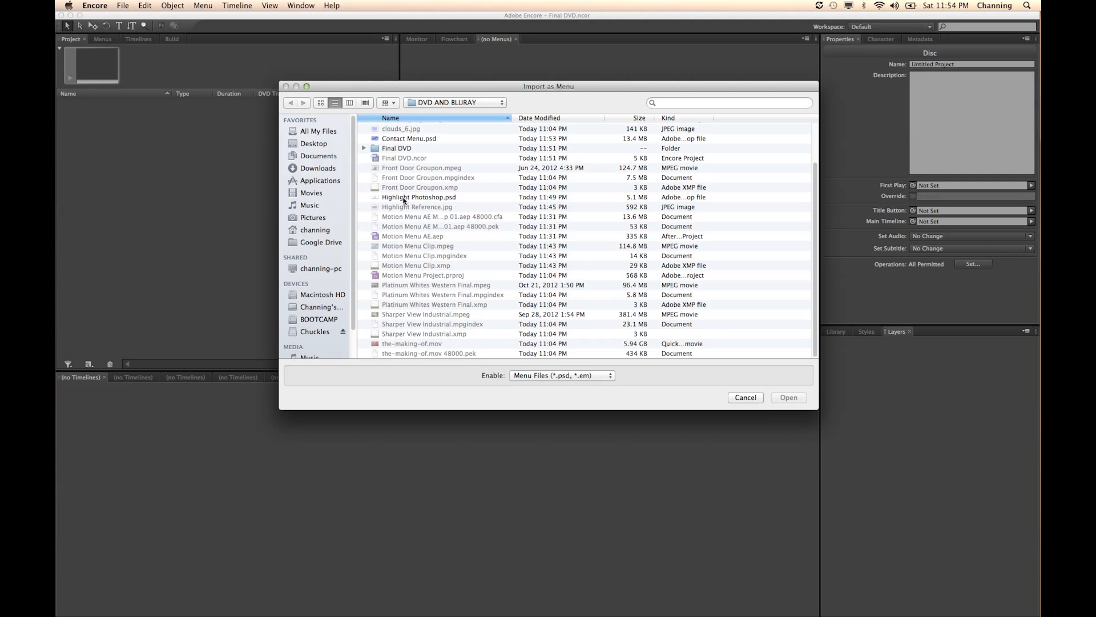
pyautogui.click(409, 199)
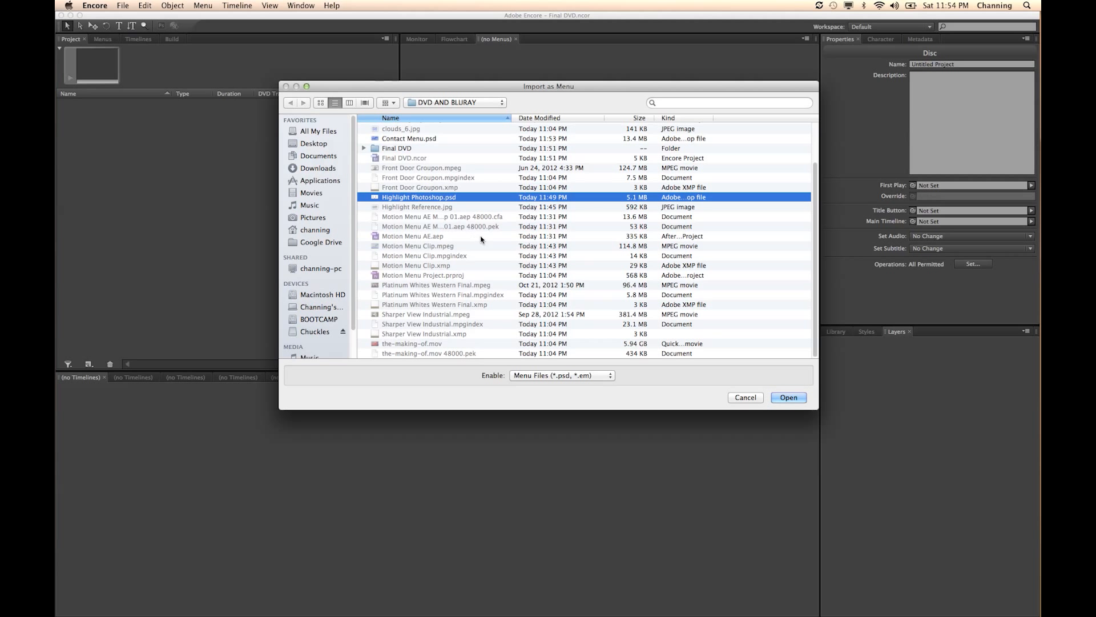
pyautogui.click(788, 398)
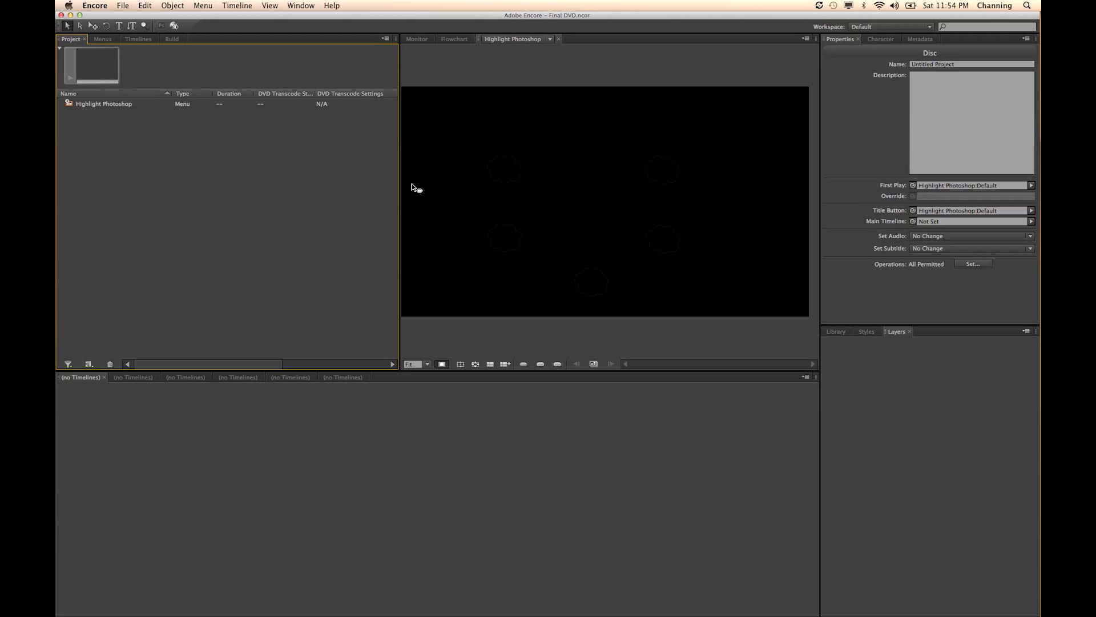
# Import Motion Menu Clip.mpeg into the project as an asset
pyautogui.rightClick(119, 122)
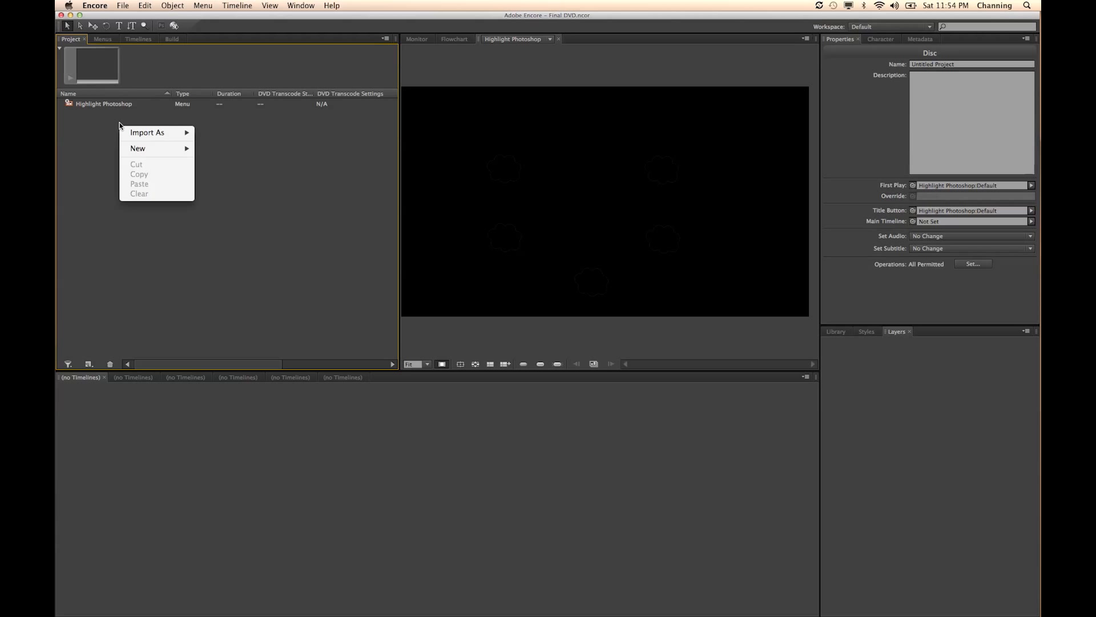
pyautogui.moveTo(154, 135)
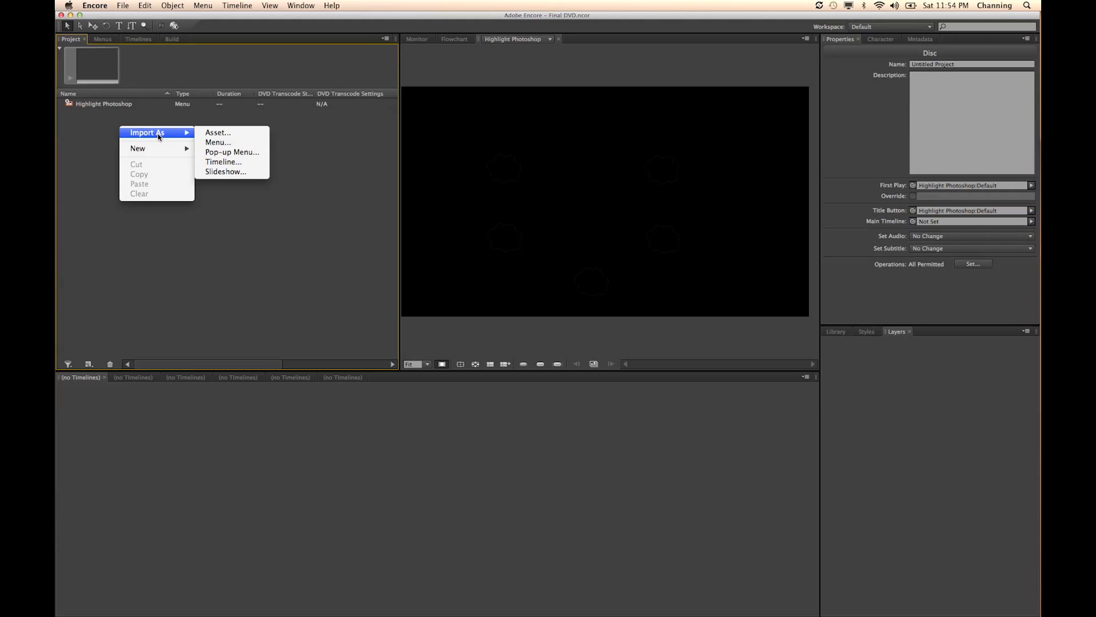
pyautogui.click(218, 134)
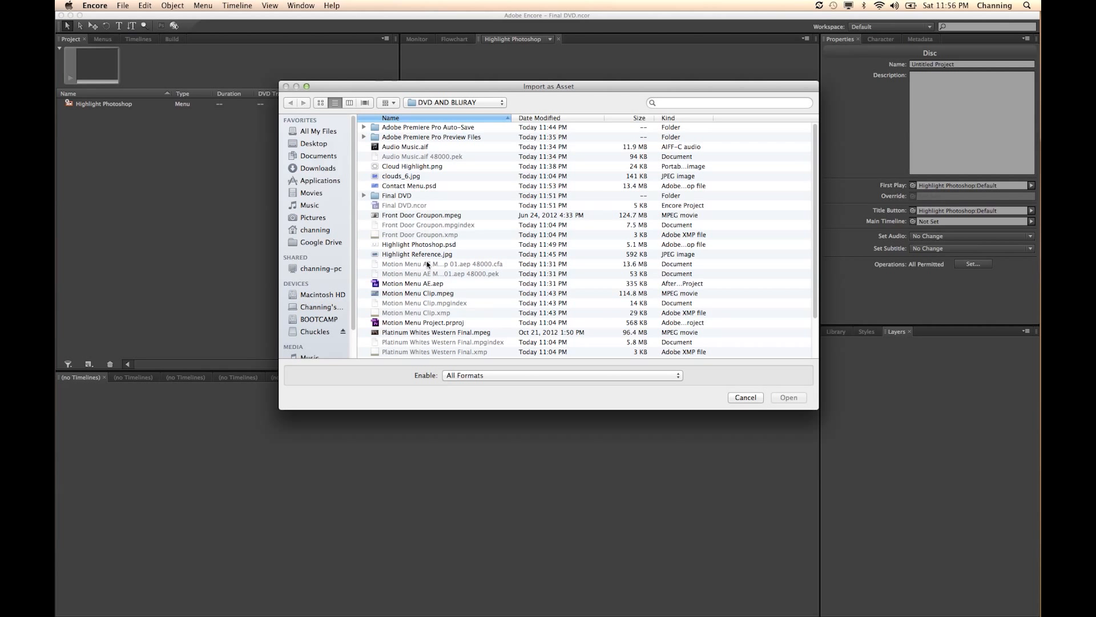
pyautogui.click(424, 295)
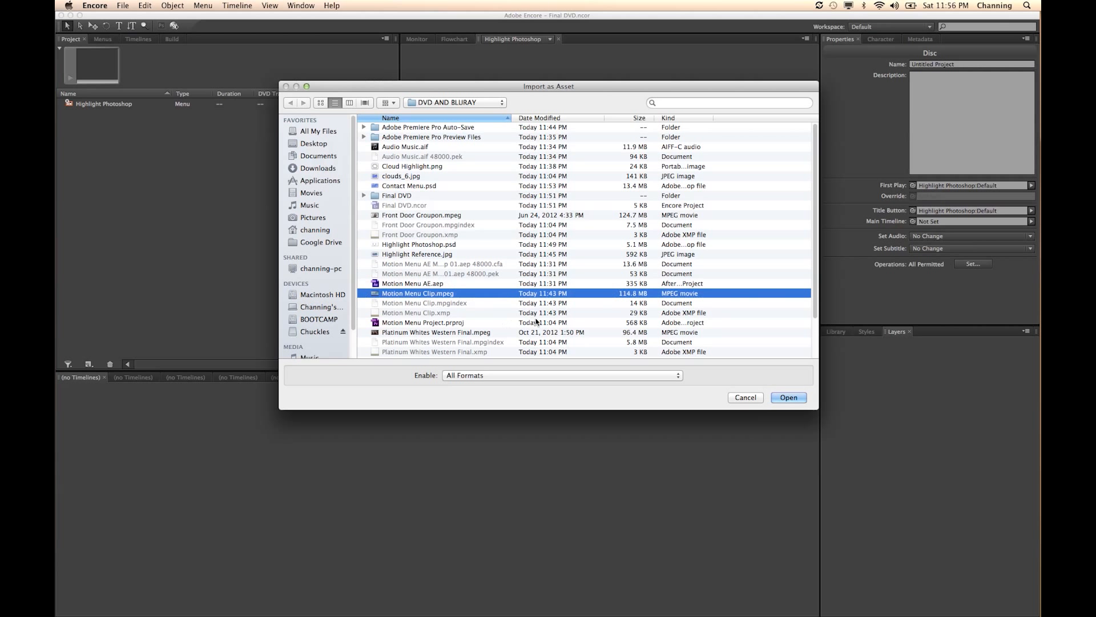
pyautogui.click(788, 397)
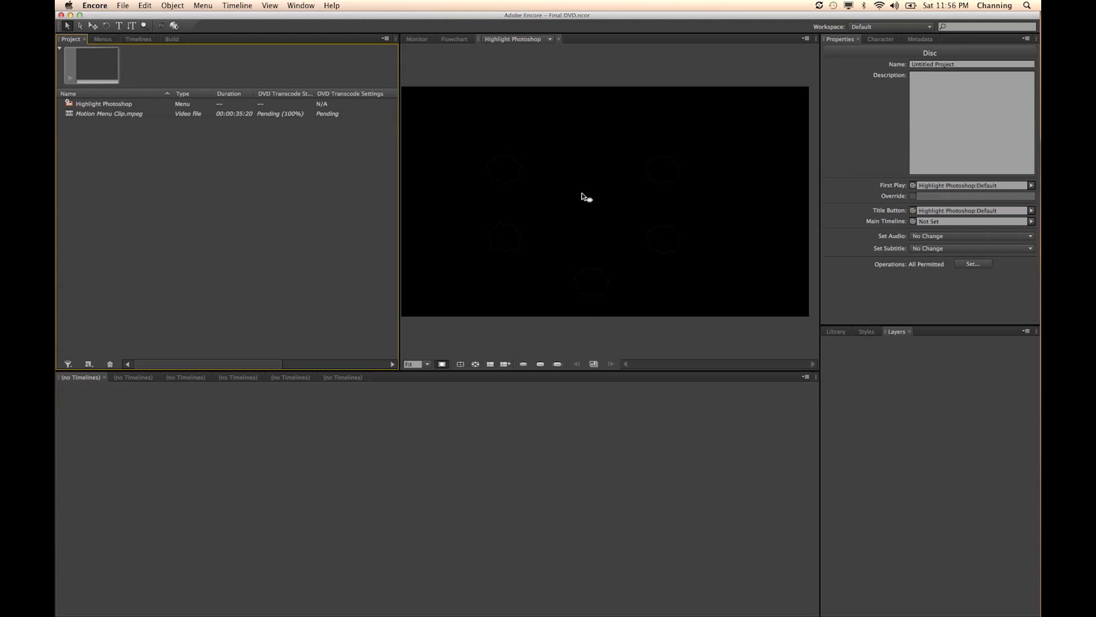
# Convert Layer 1 and its four copies in the Highlight Photoshop menu into buttons
pyautogui.click(136, 105)
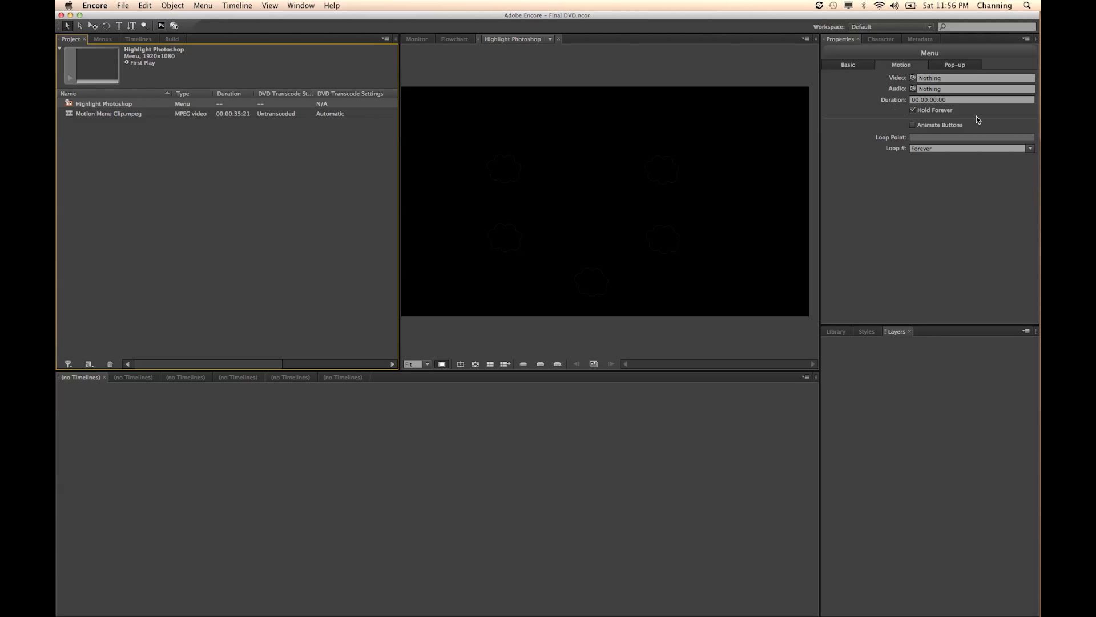
pyautogui.click(206, 153)
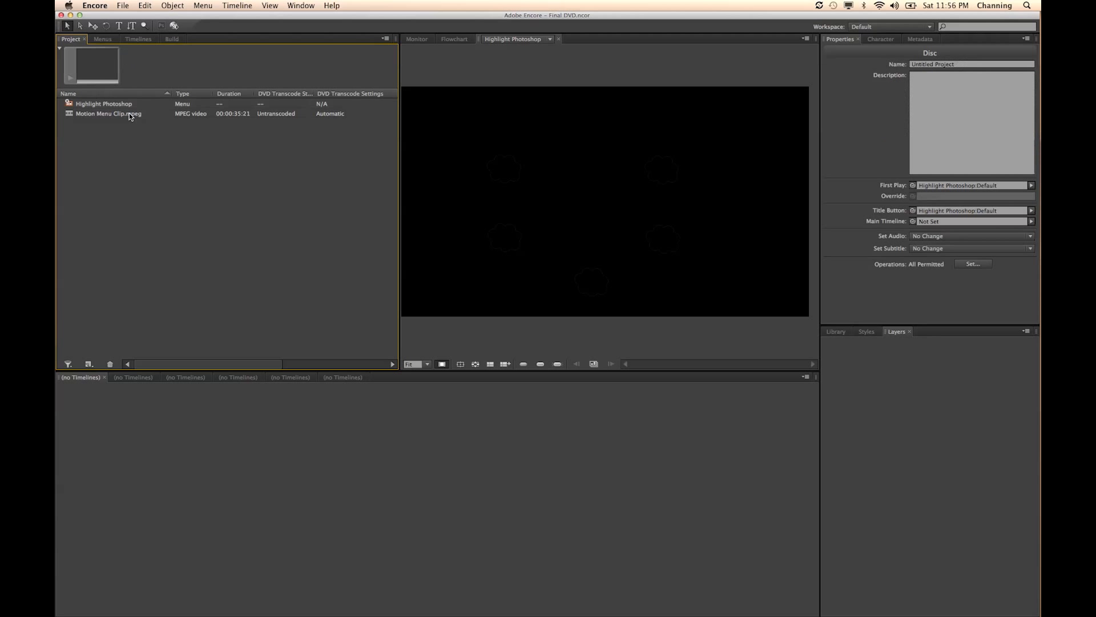
pyautogui.click(131, 108)
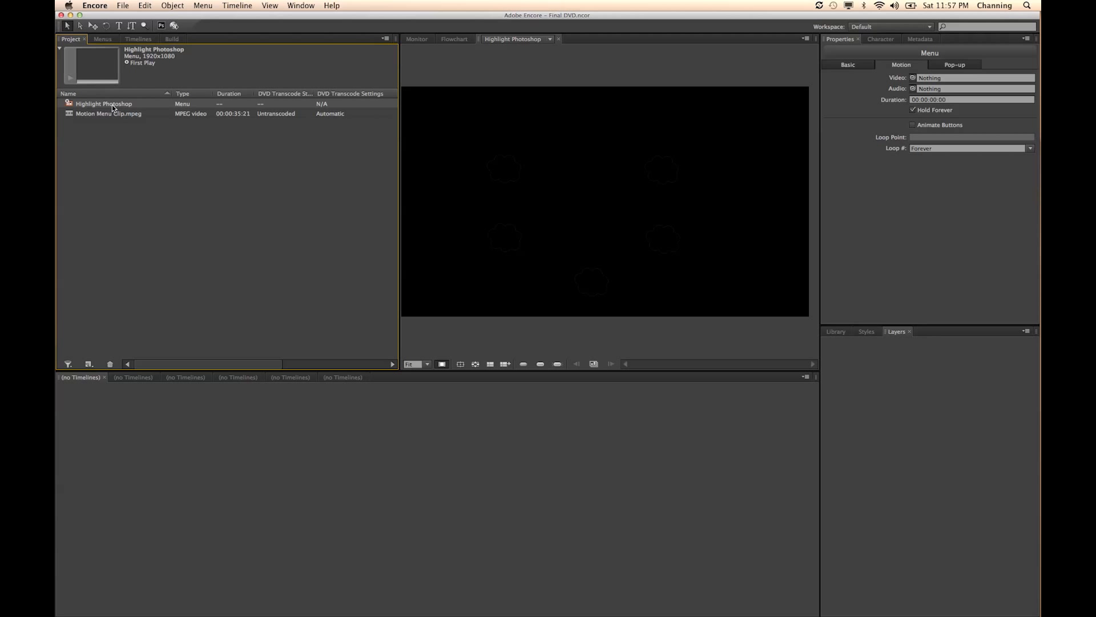
pyautogui.moveTo(117, 108); pyautogui.dragTo(441, 52)
pyautogui.click(514, 58)
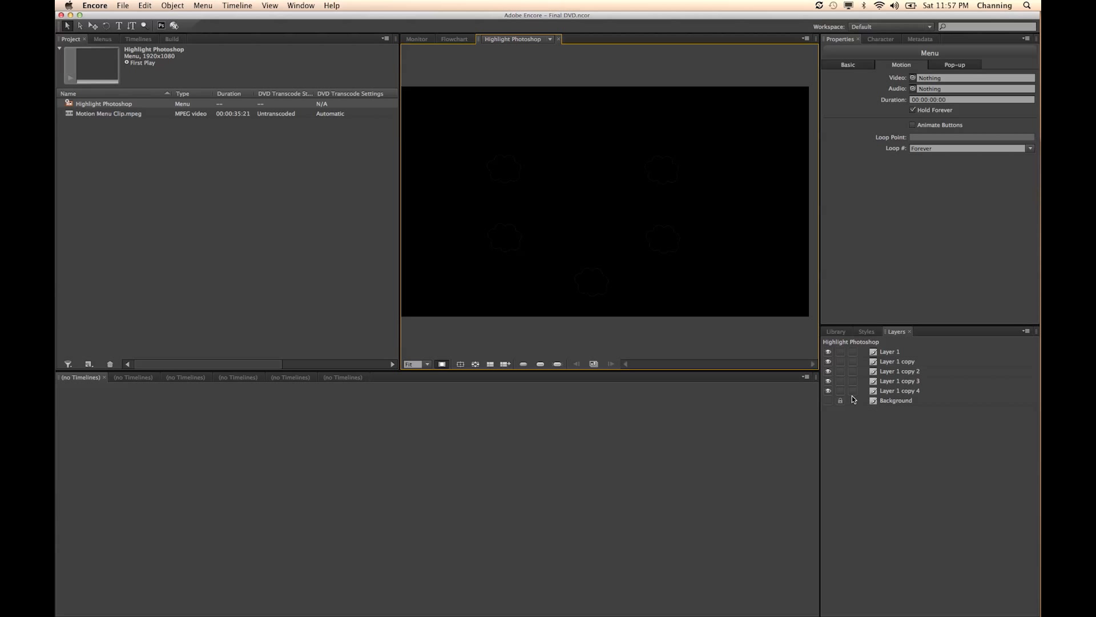
pyautogui.click(853, 353)
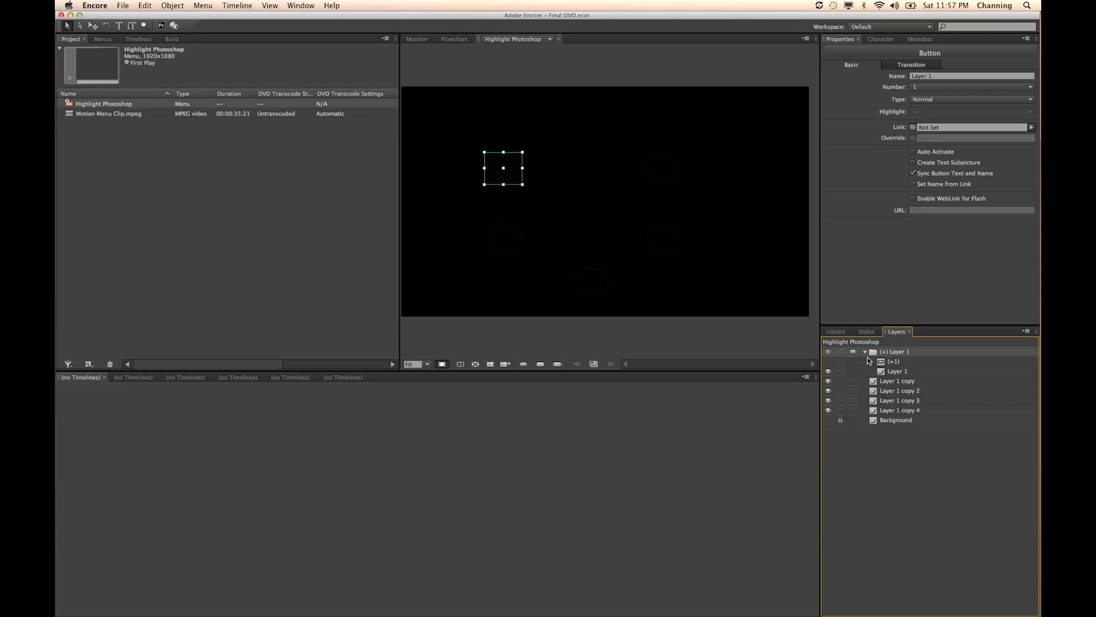
pyautogui.click(852, 382)
pyautogui.click(854, 410)
pyautogui.click(854, 439)
pyautogui.click(853, 468)
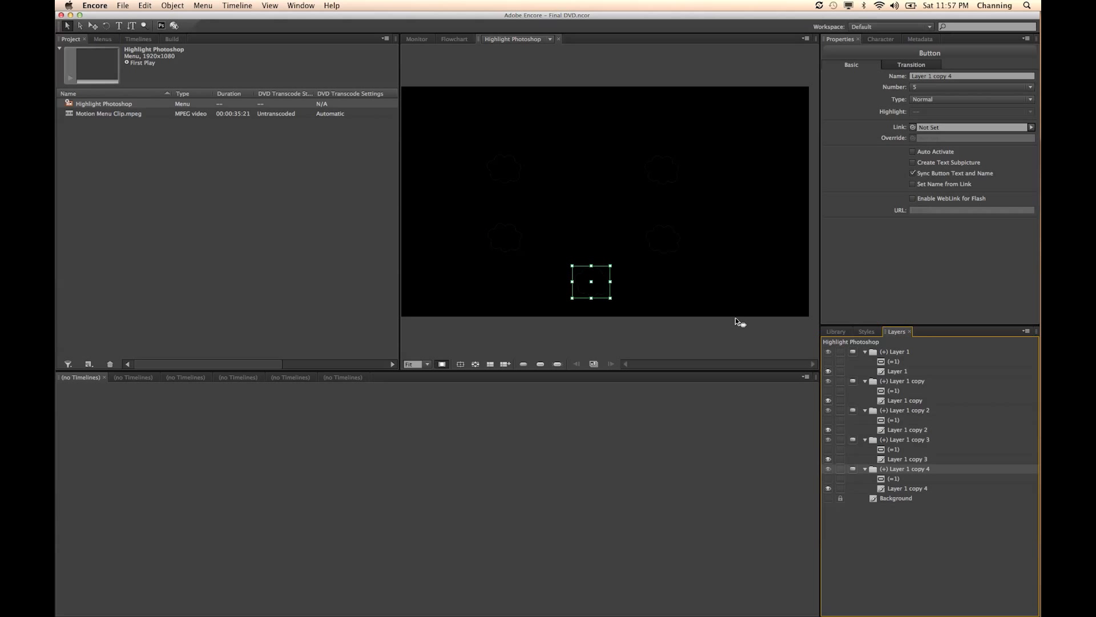
# Hide the artwork layer inside each of the five buttons, from Layer 1 copy 4 up to Layer 1, and deselect the buttons
pyautogui.click(840, 497)
pyautogui.click(829, 489)
pyautogui.click(828, 459)
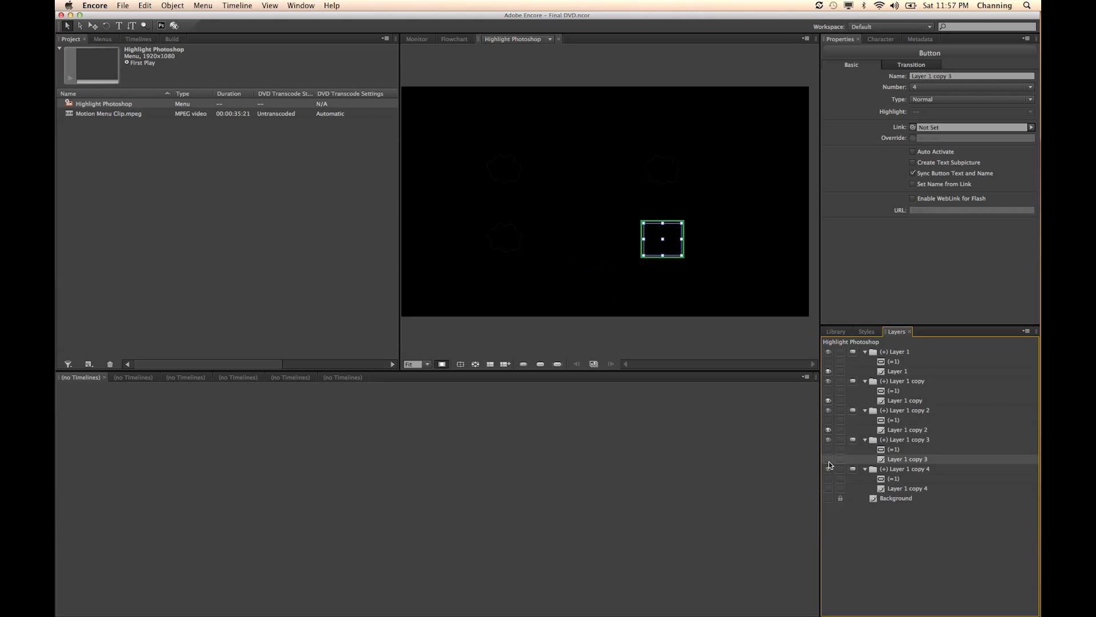
pyautogui.click(829, 429)
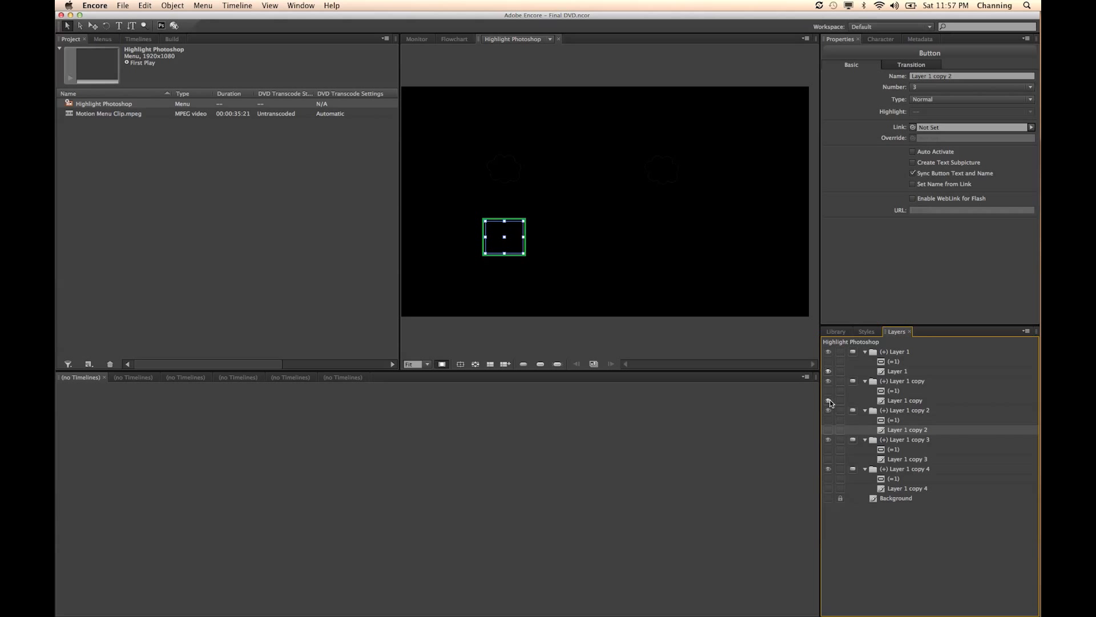
pyautogui.click(829, 401)
pyautogui.click(828, 371)
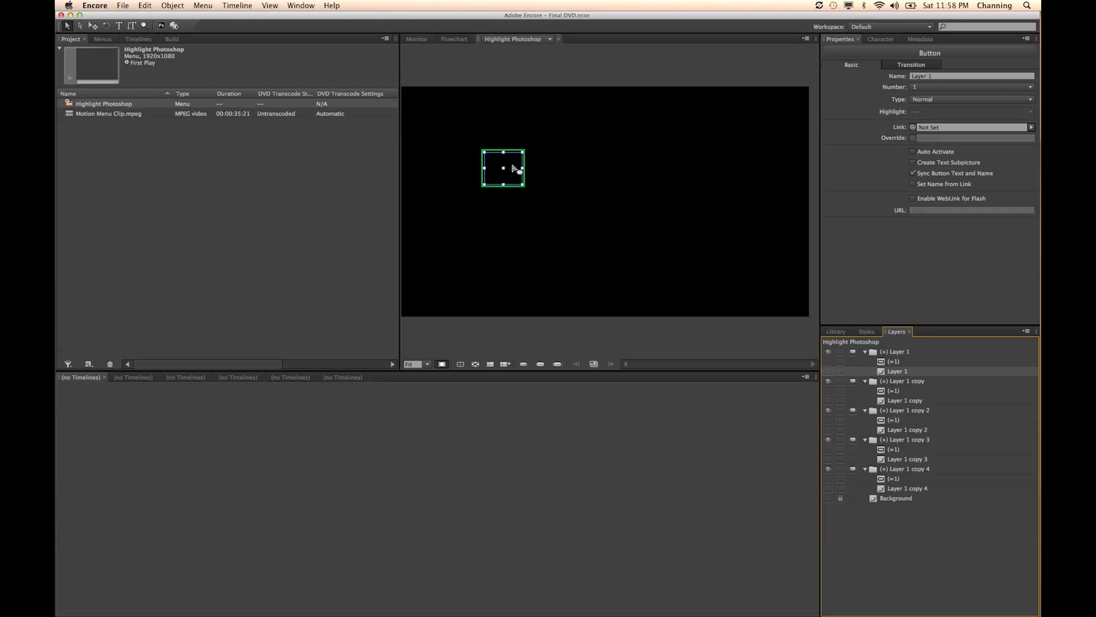
pyautogui.click(588, 134)
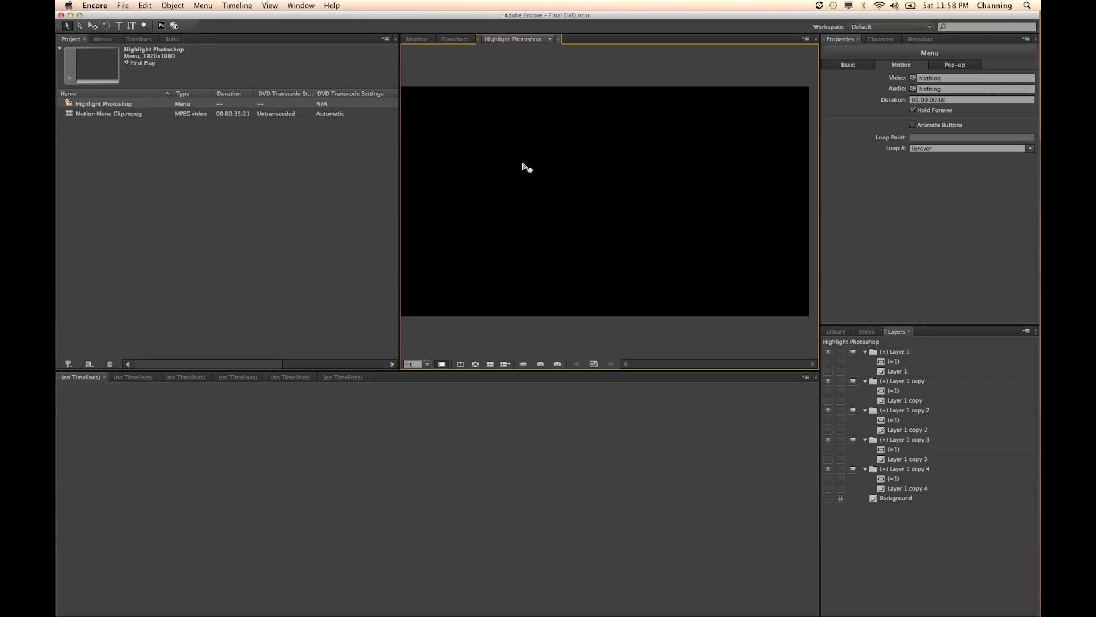
pyautogui.click(525, 167)
pyautogui.click(657, 167)
pyautogui.click(649, 239)
pyautogui.click(650, 240)
pyautogui.click(606, 147)
# Link both the video and the audio of the Highlight Photoshop menu to Motion Menu Clip.mpeg in its motion properties
pyautogui.click(863, 66)
pyautogui.click(882, 64)
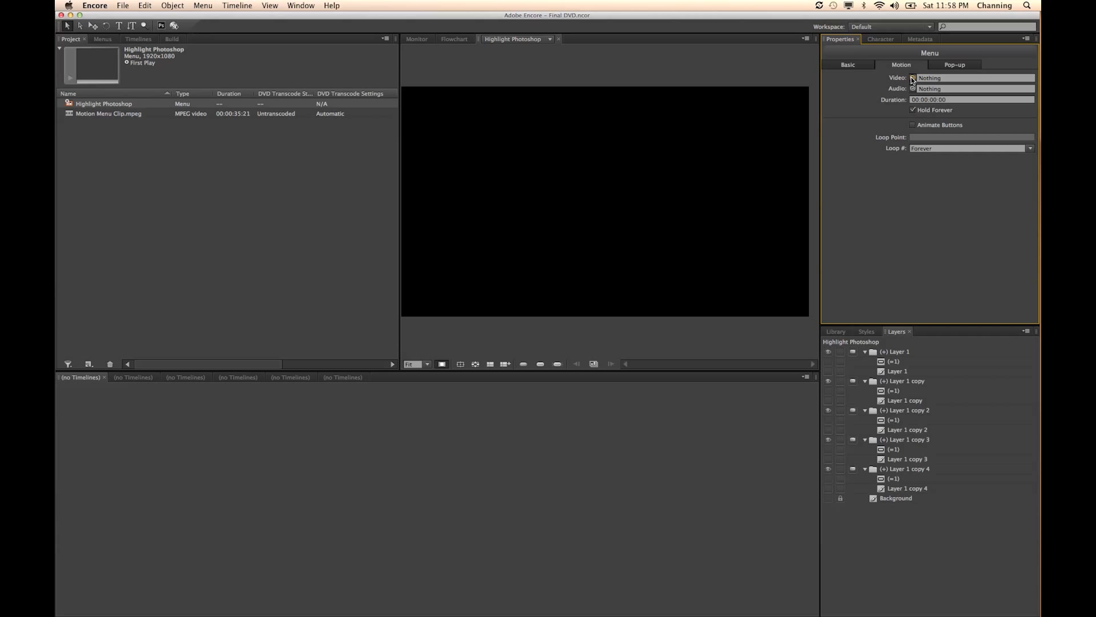
pyautogui.moveTo(913, 79); pyautogui.dragTo(181, 125)
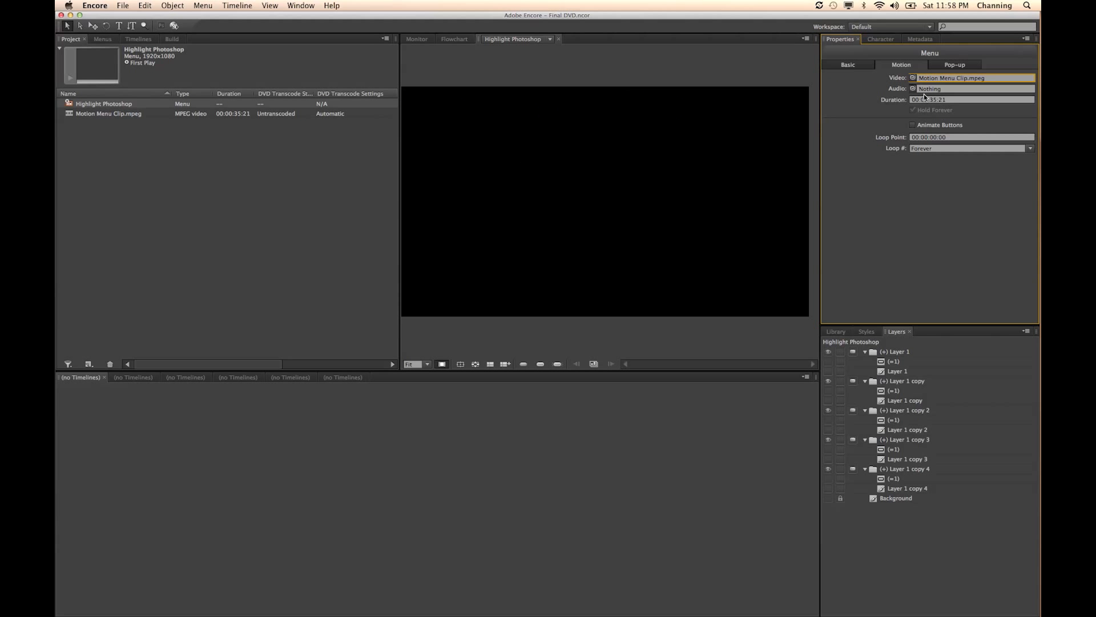
pyautogui.moveTo(913, 89); pyautogui.dragTo(122, 113)
pyautogui.click(295, 193)
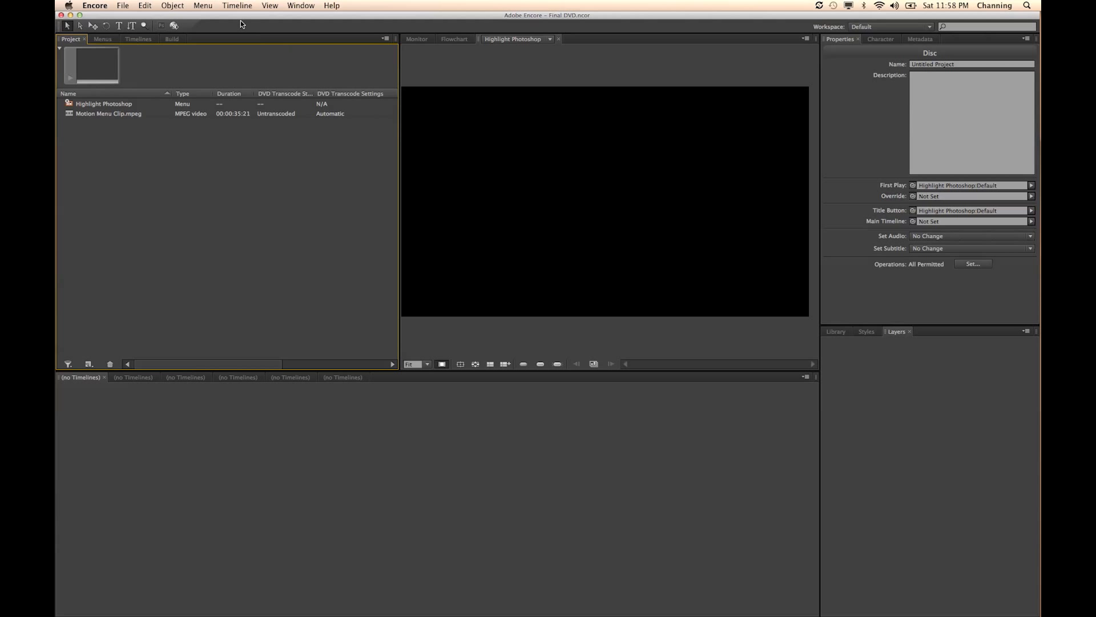
# Preview the project, move the highlight between the menu buttons to check their positions, and exit the preview
pyautogui.click(174, 24)
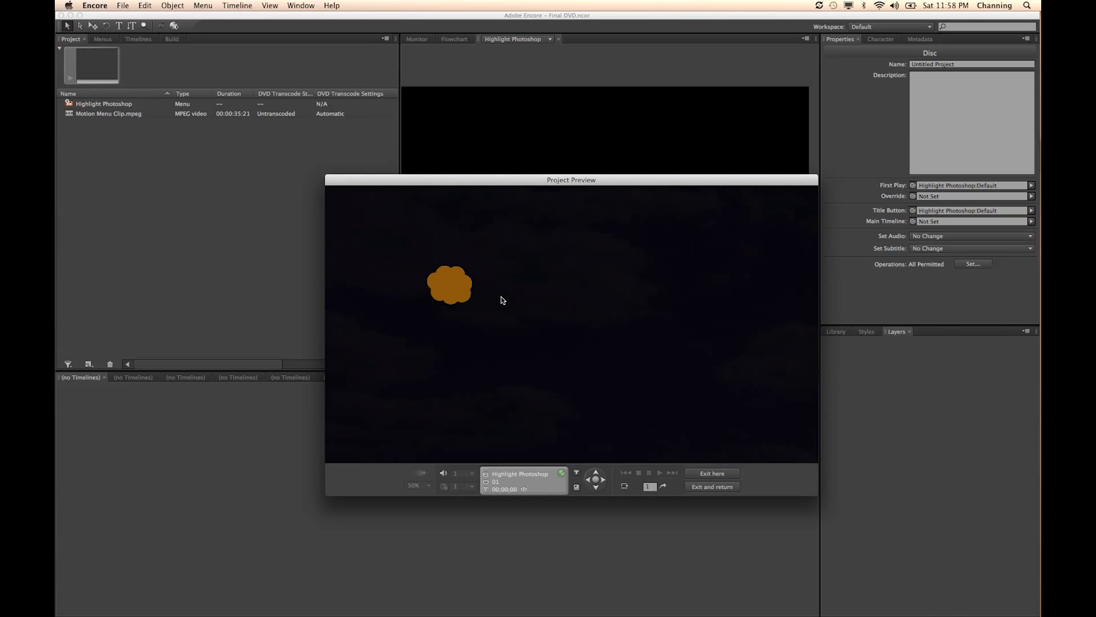
pyautogui.press('XF86AudioRaiseVolume')
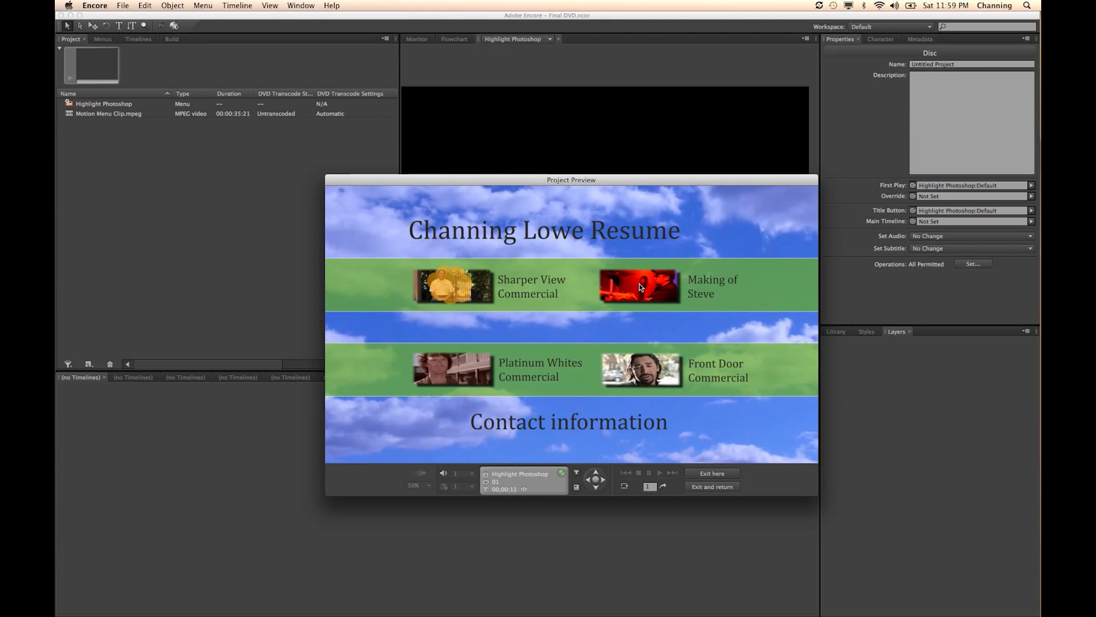
pyautogui.click(602, 480)
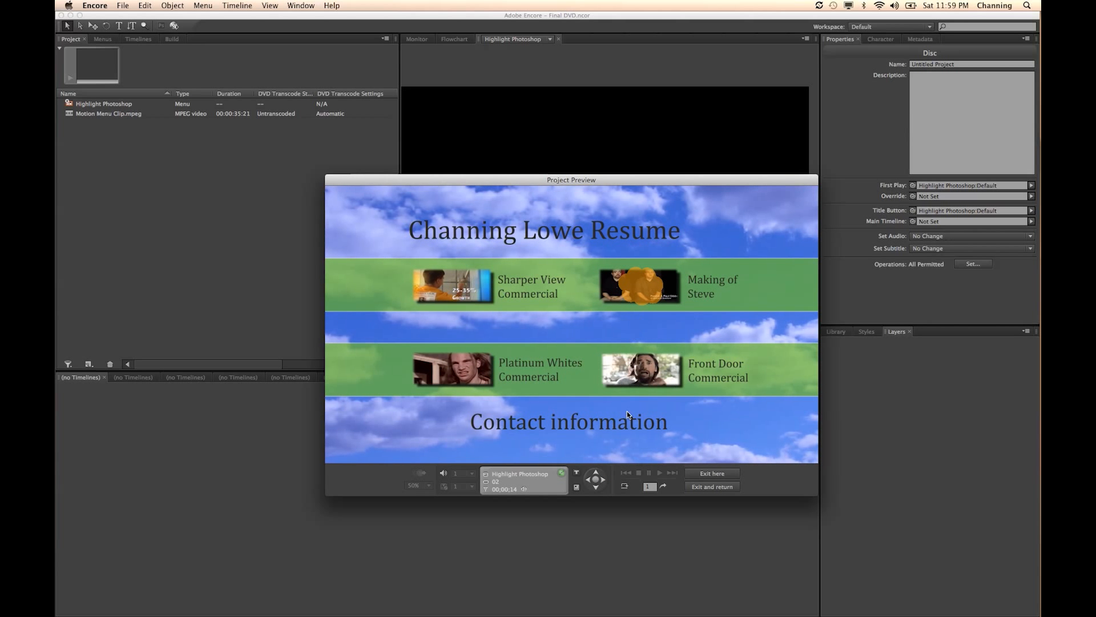
pyautogui.click(596, 488)
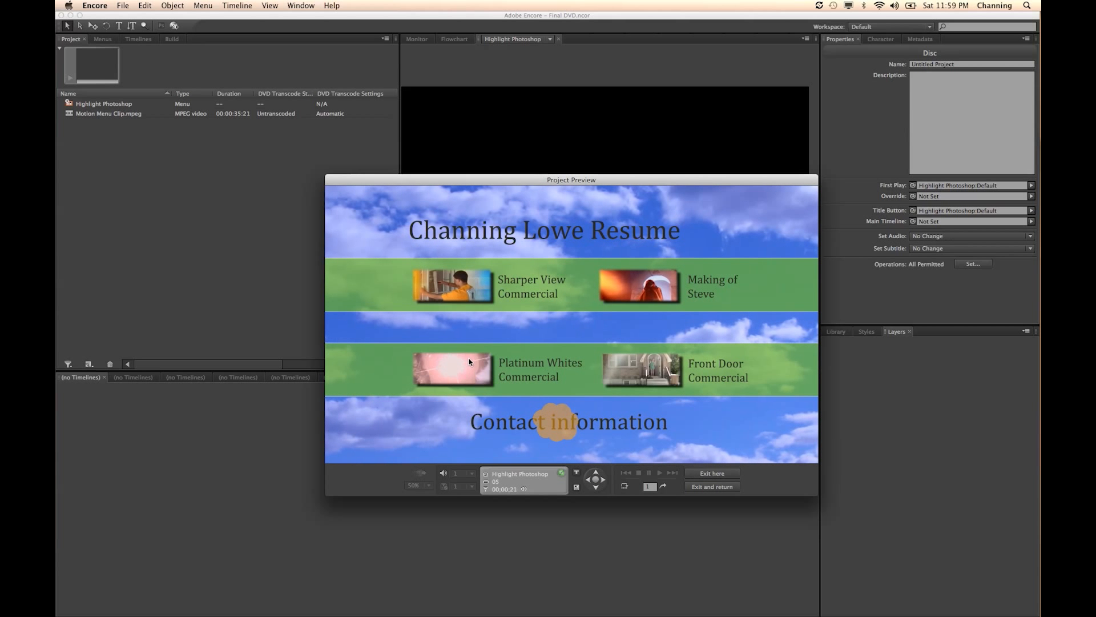
pyautogui.press('Up')
pyautogui.click(714, 474)
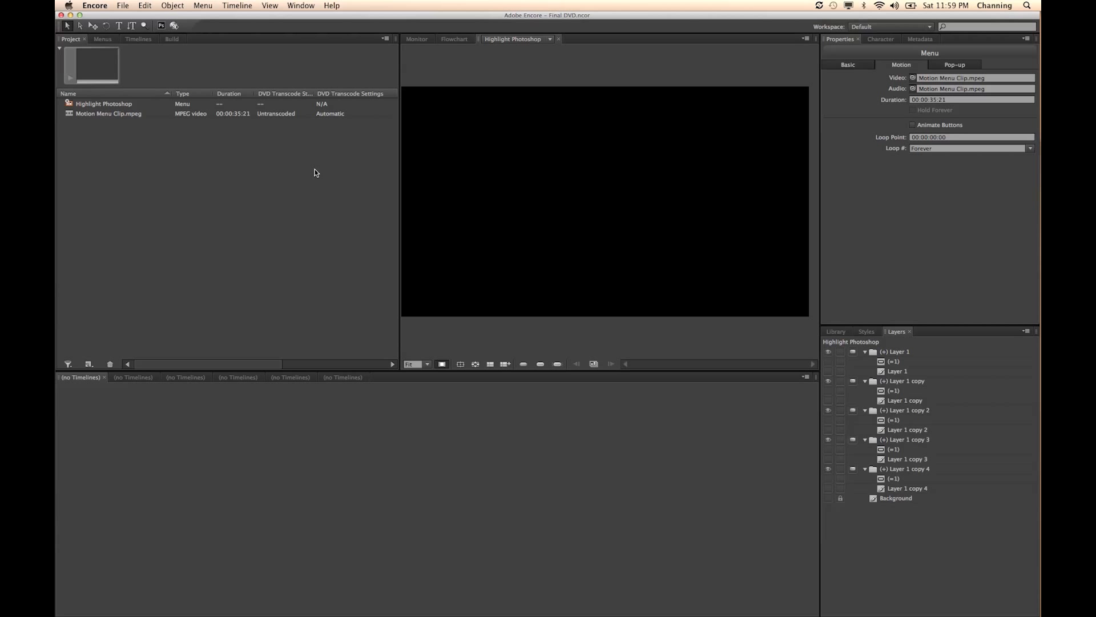
# Switch to Finder and open Motion Menu Clip.mpeg from the DVD AND BLURAY folder in VLC
pyautogui.press('super+Tab')
pyautogui.press('super+Tab')
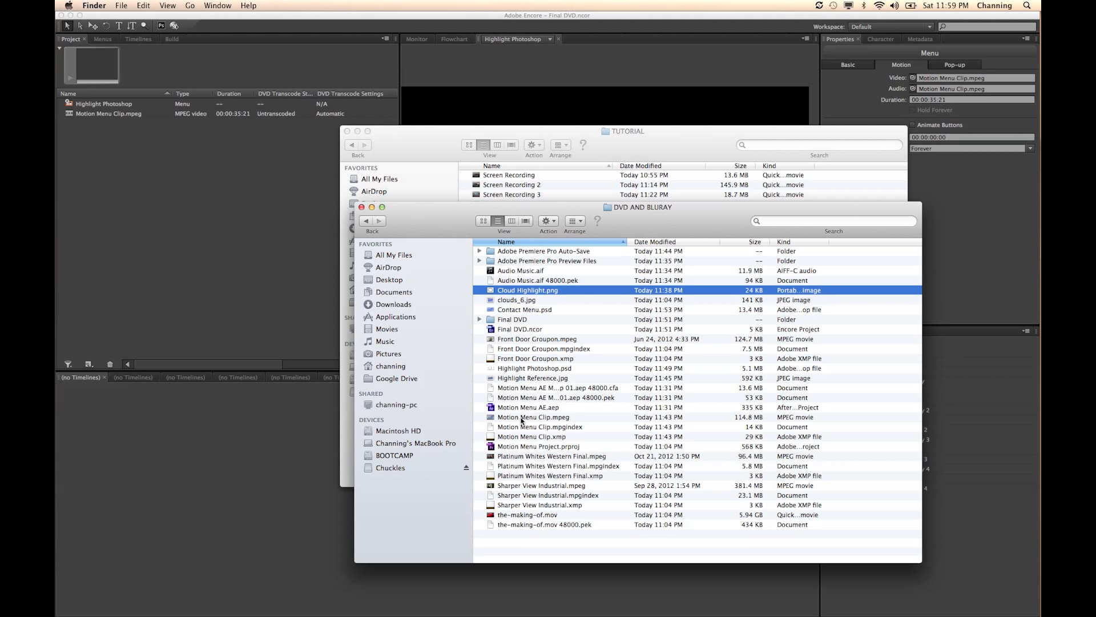
pyautogui.click(523, 417)
pyautogui.rightClick(523, 419)
pyautogui.moveTo(657, 432)
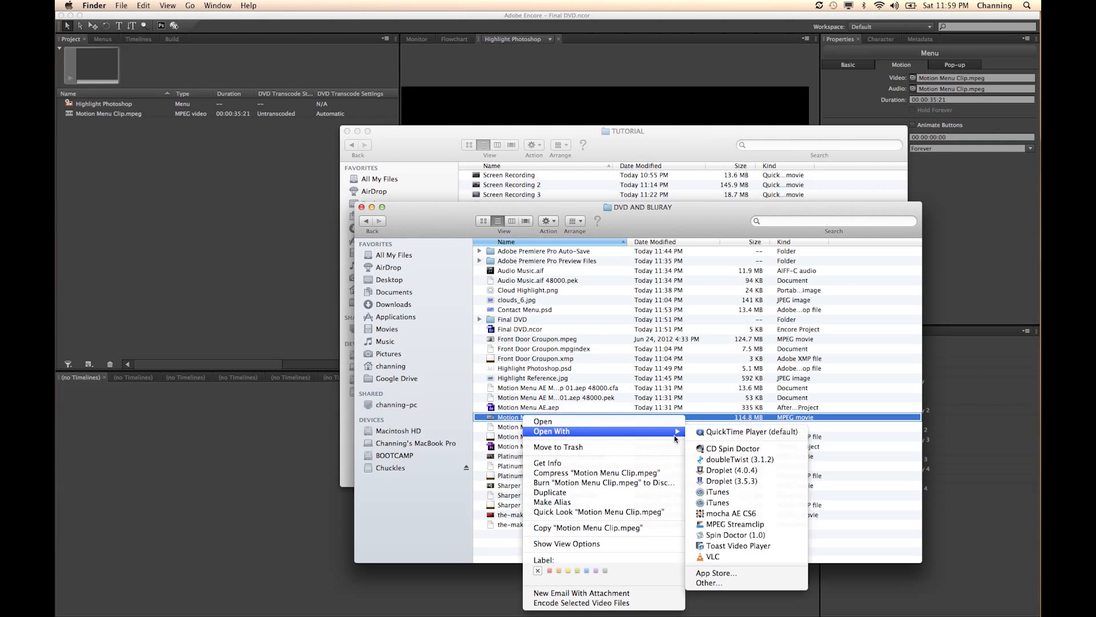
pyautogui.click(729, 557)
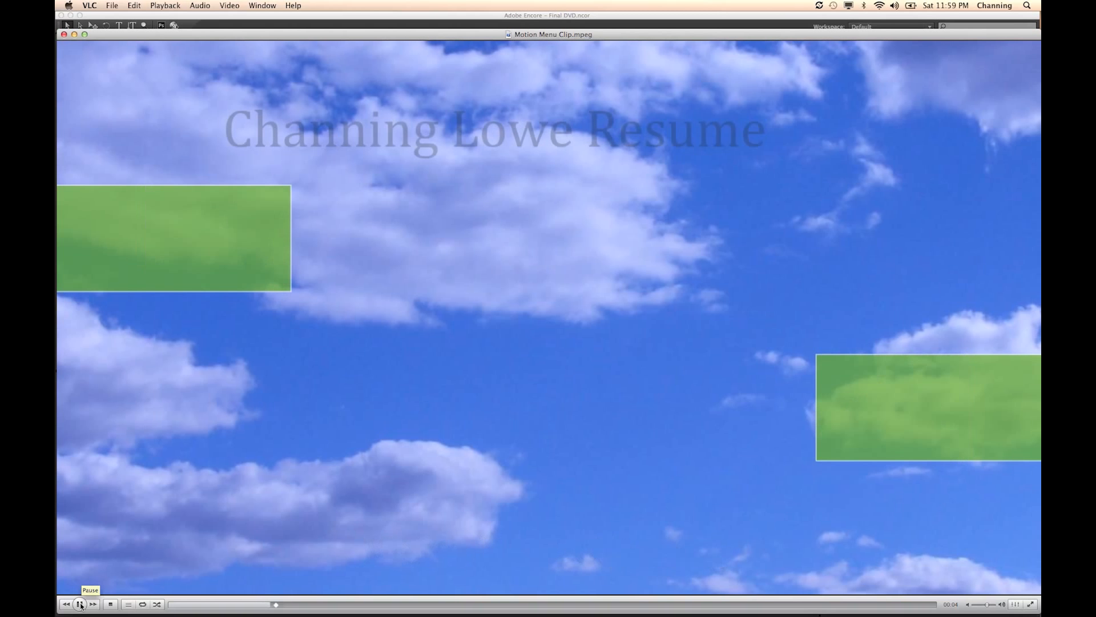
# Pause the clip, scrub around the point where the thumbnails and titles fade in to find a loop time, and quit VLC
pyautogui.click(81, 604)
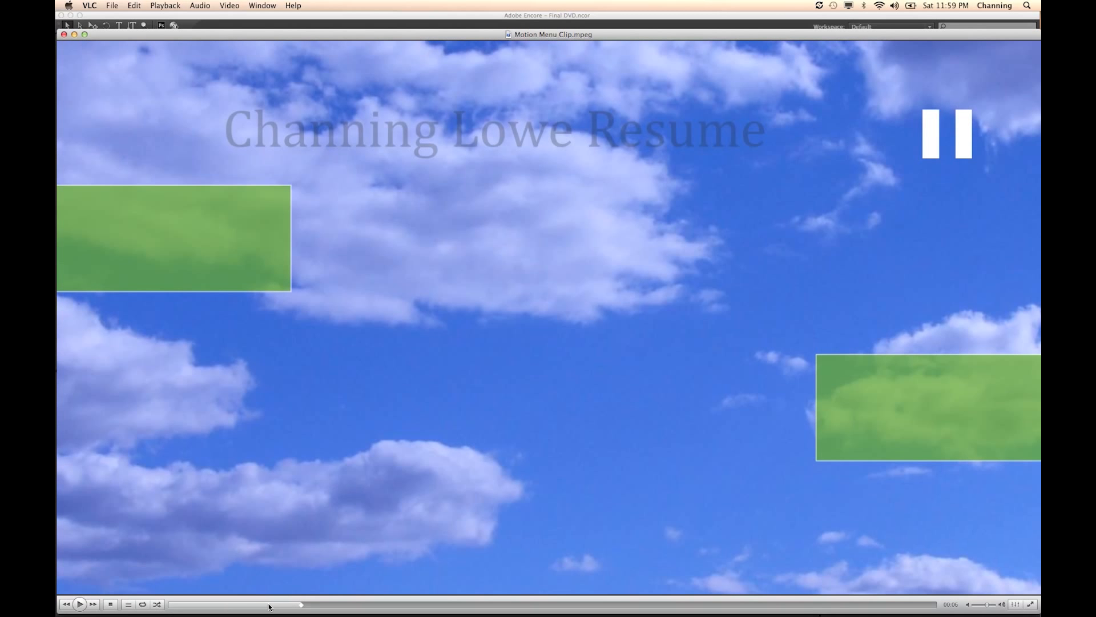
pyautogui.moveTo(305, 607); pyautogui.dragTo(313, 607)
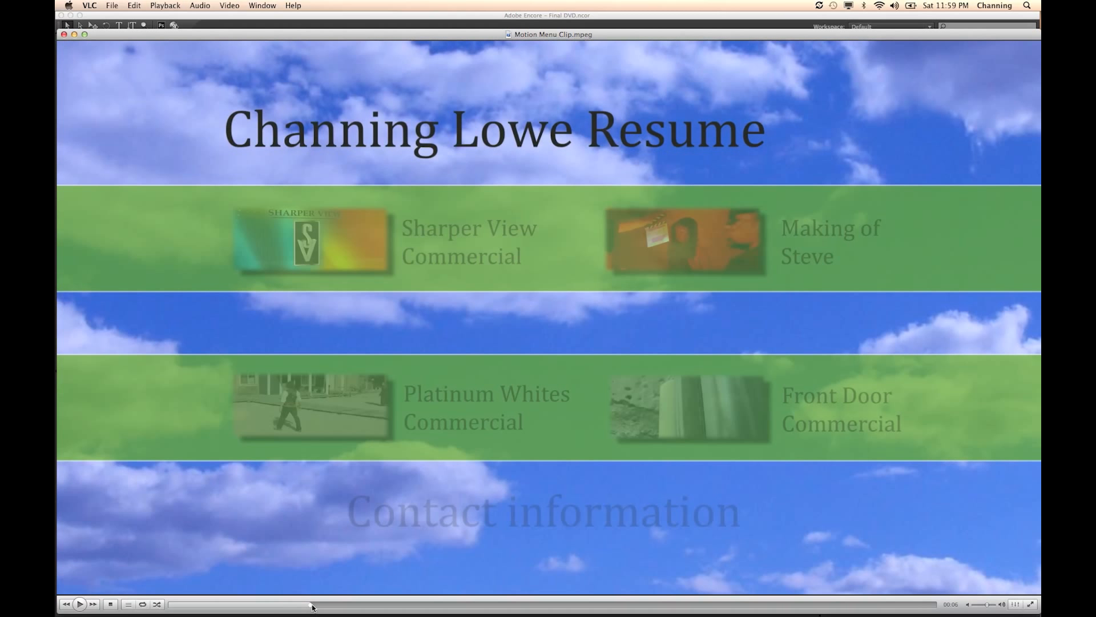
pyautogui.moveTo(313, 606); pyautogui.dragTo(311, 605)
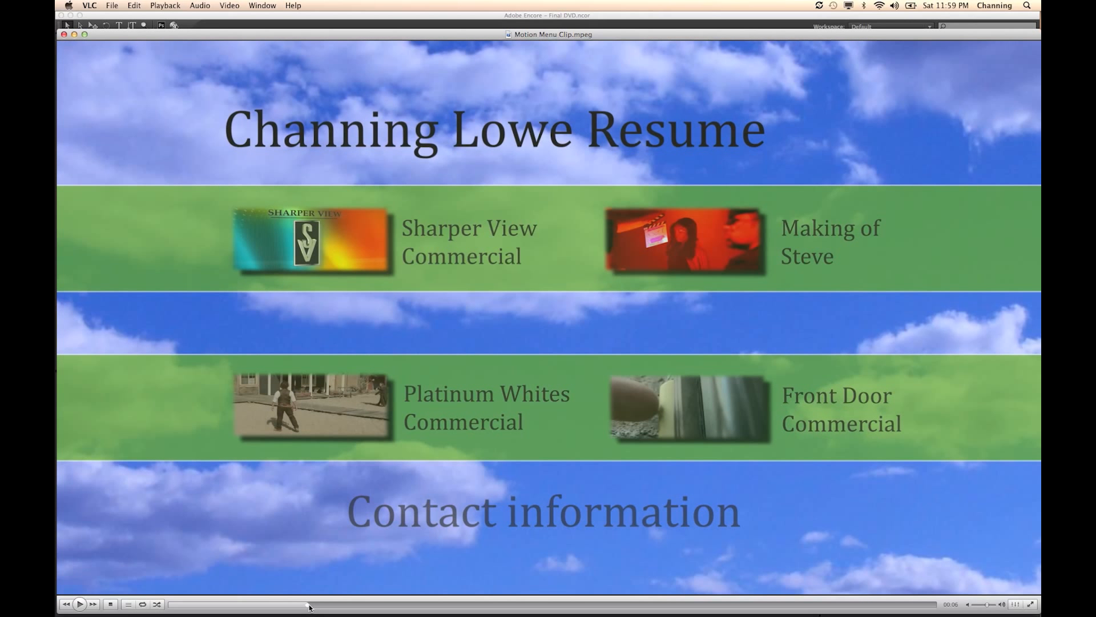
pyautogui.moveTo(308, 607); pyautogui.dragTo(304, 607)
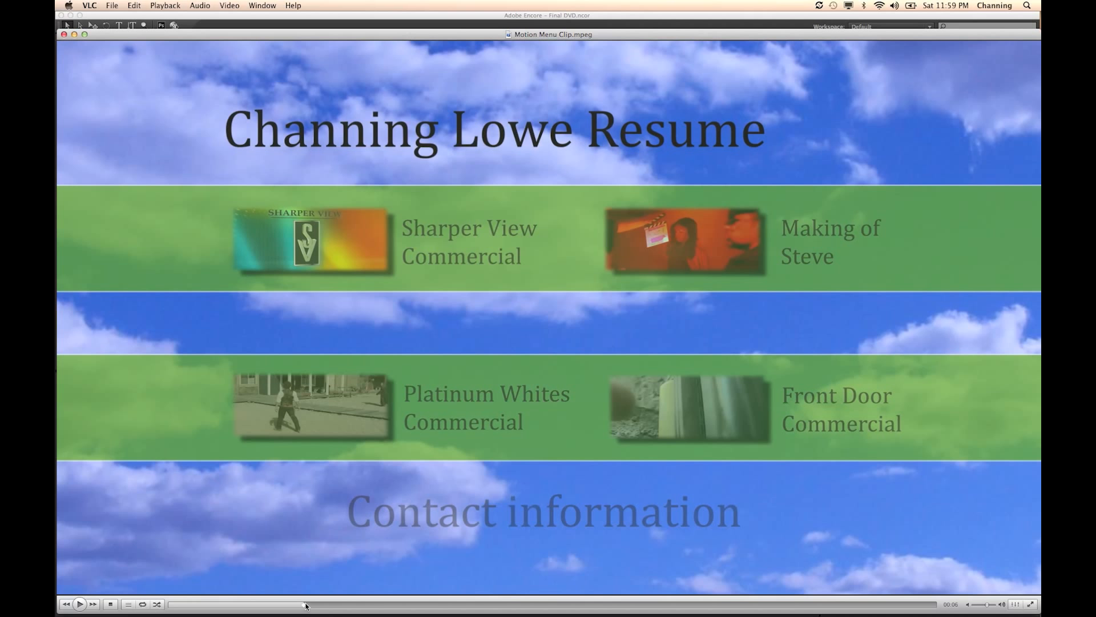
pyautogui.press('super+q')
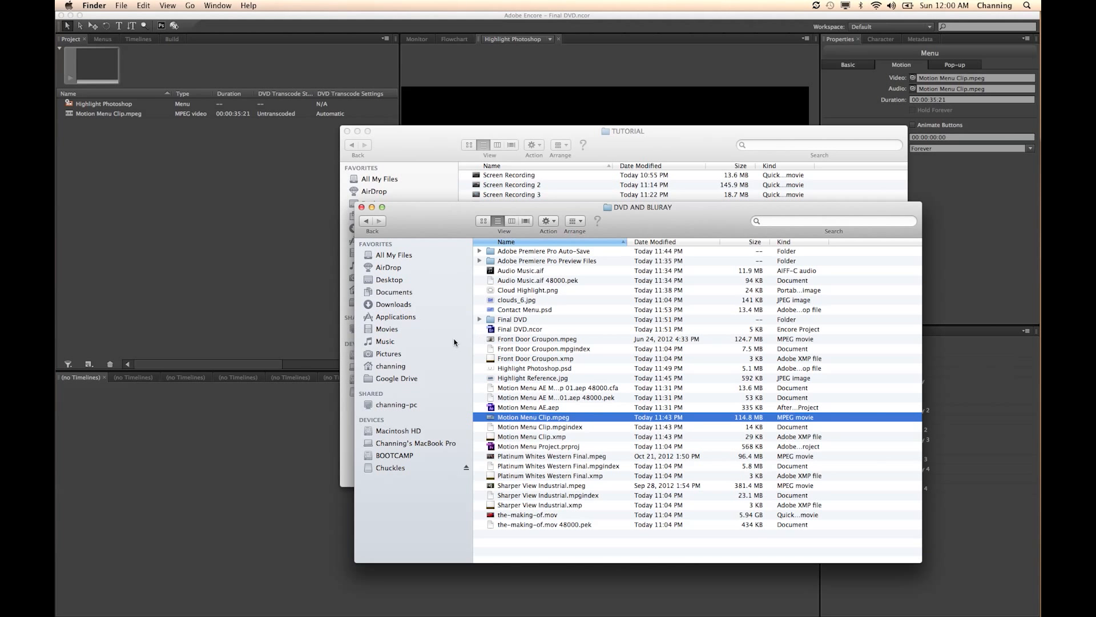
# Back in Encore, set the Highlight Photoshop menu's loop point to 00:00:05:00, then preview the project and exit the preview
pyautogui.click(330, 308)
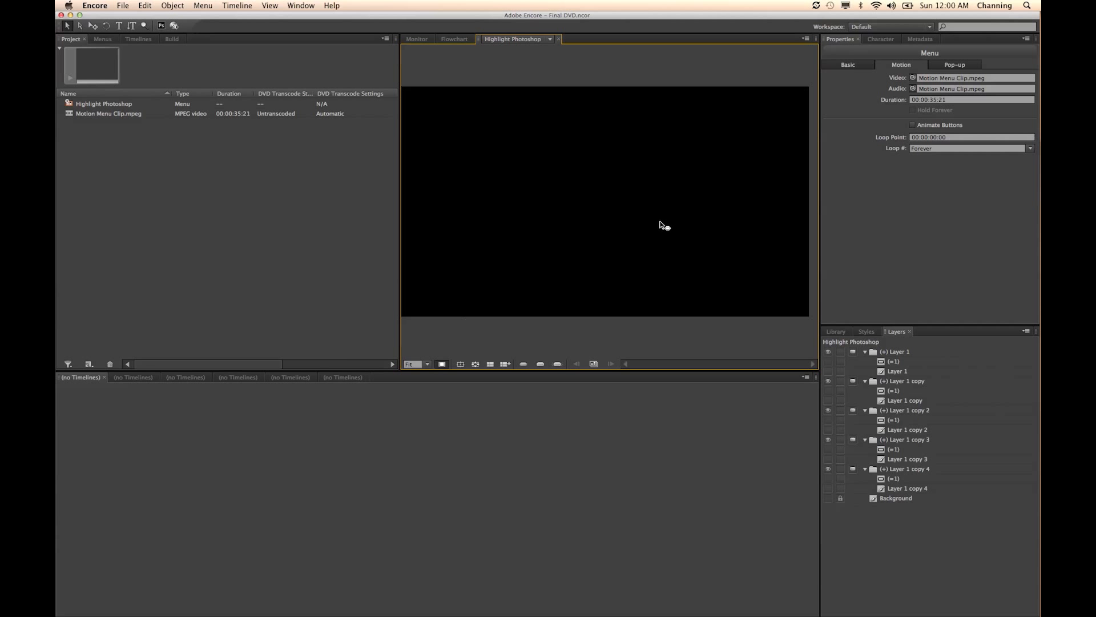
pyautogui.click(937, 137)
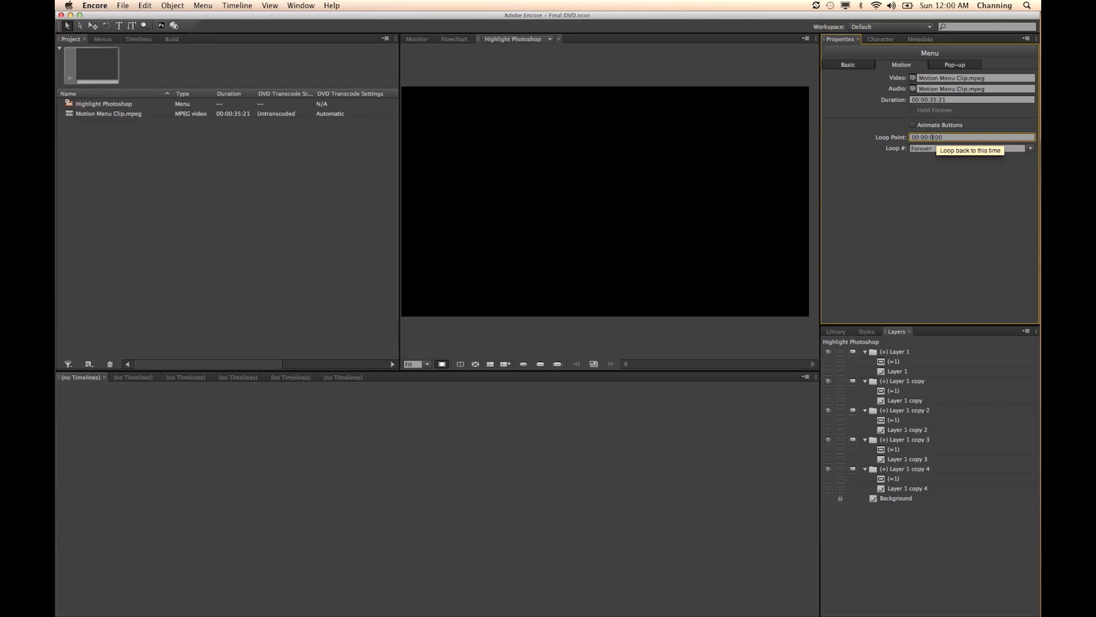
pyautogui.click(928, 169)
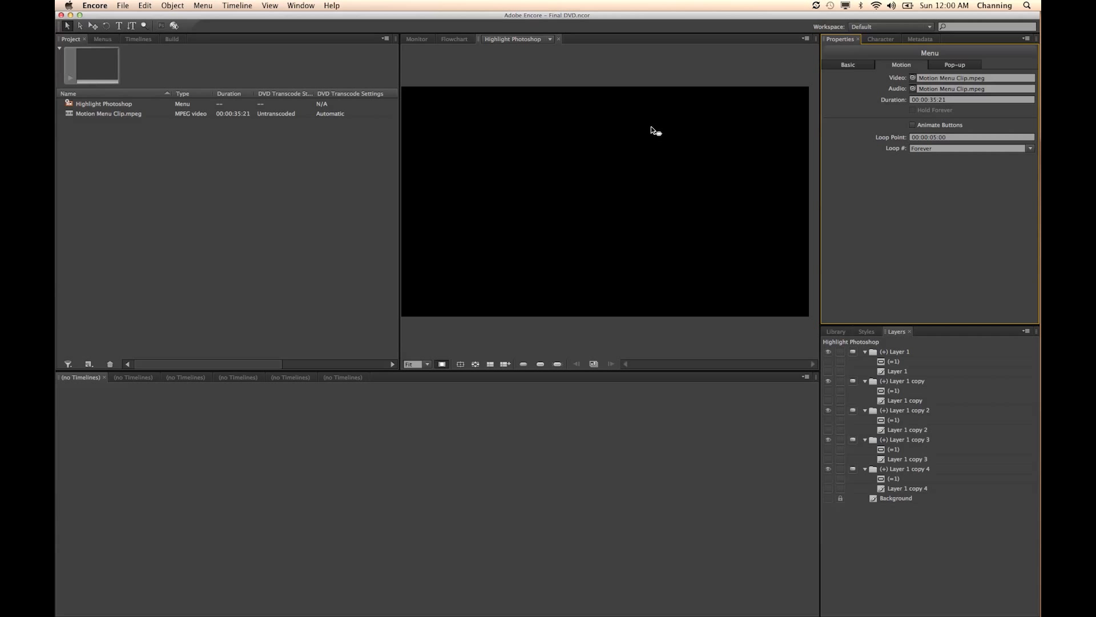
pyautogui.click(174, 26)
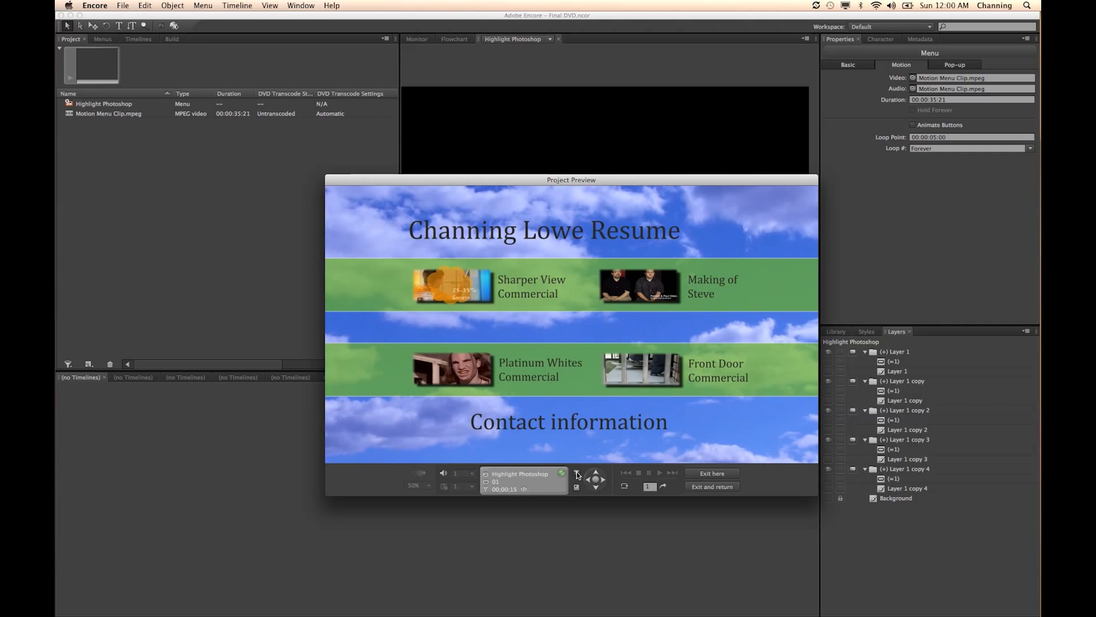
pyautogui.click(706, 473)
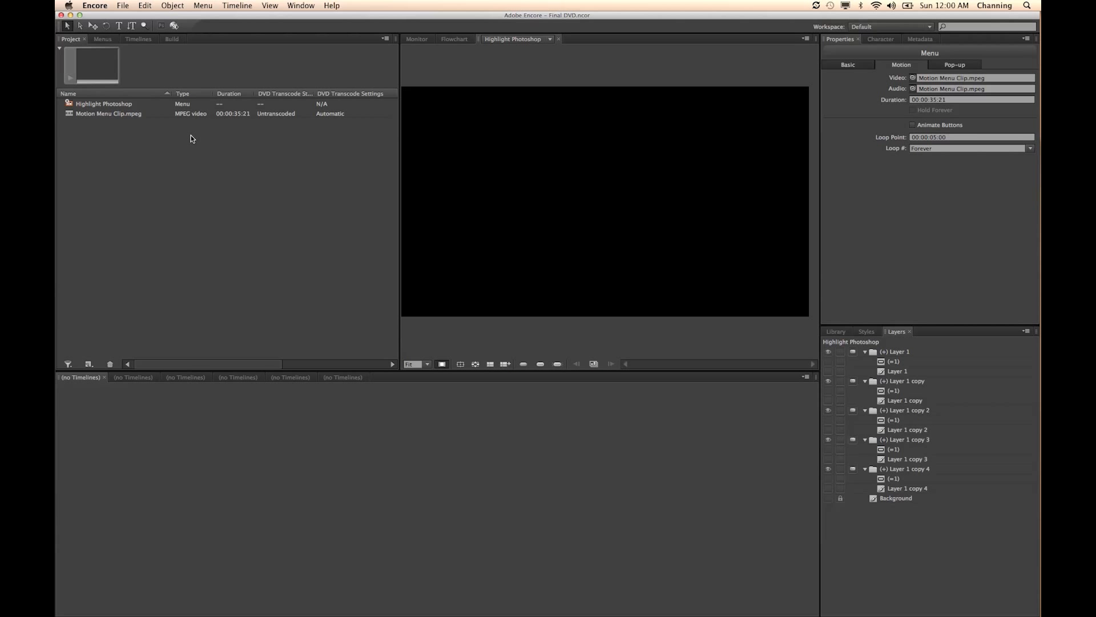
# Import Contact Menu.psd as a menu and convert its Back to Main Menu text layer into a button
pyautogui.click(122, 141)
pyautogui.rightClick(122, 141)
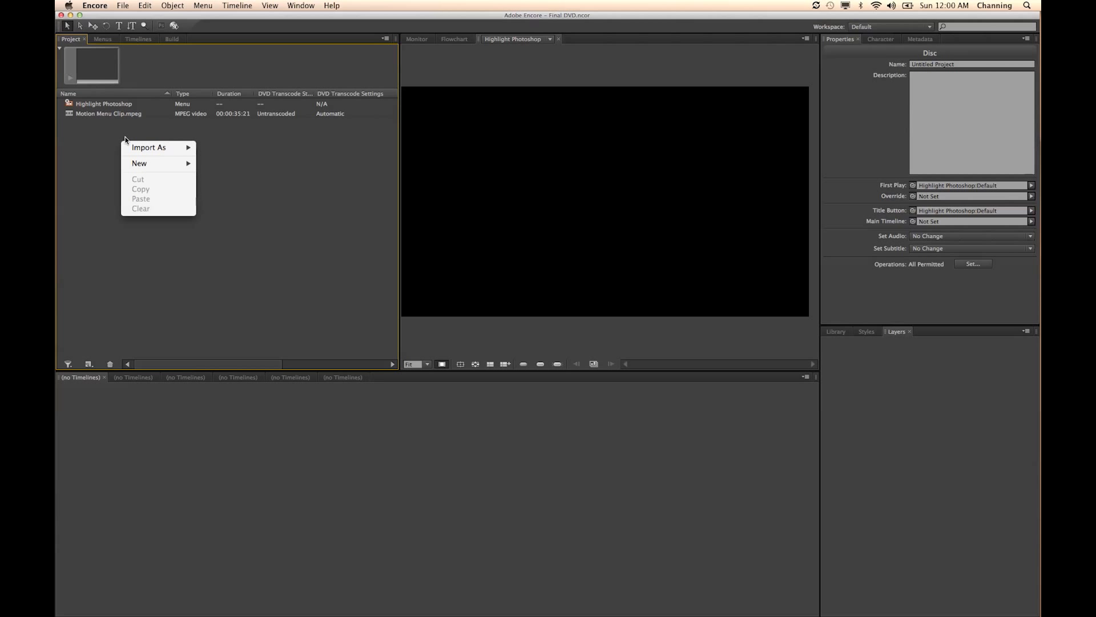
pyautogui.moveTo(148, 147)
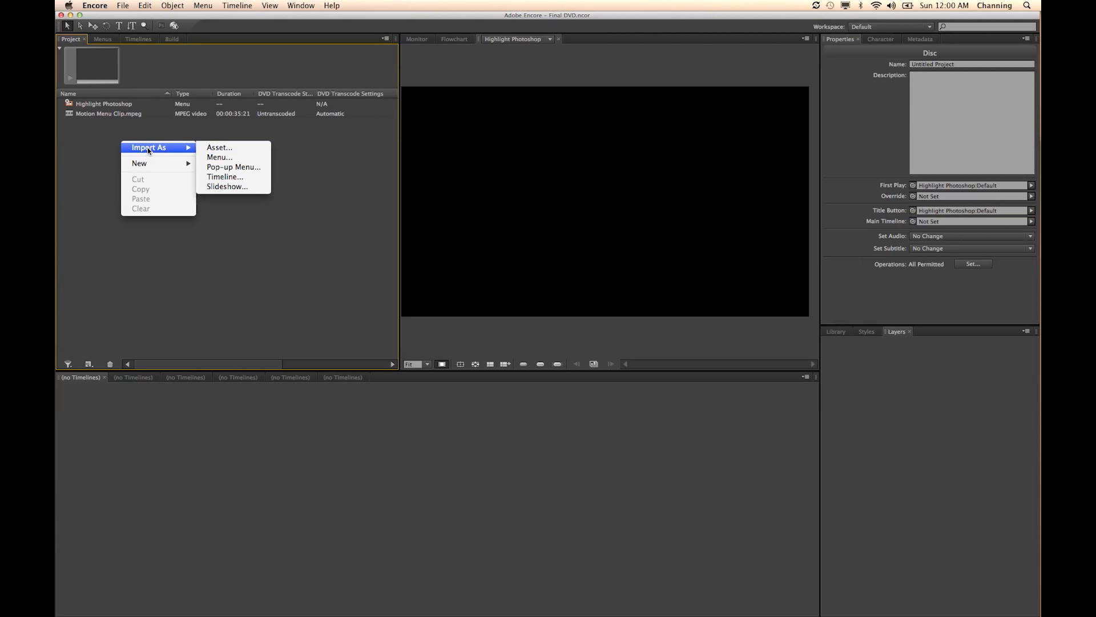
pyautogui.click(217, 158)
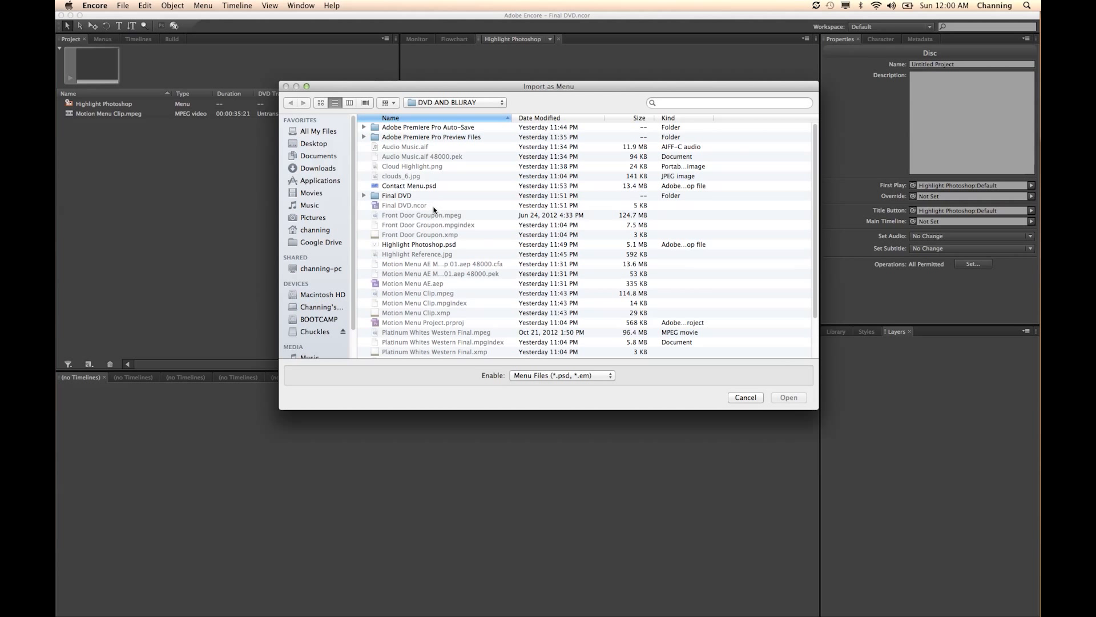
pyautogui.click(404, 187)
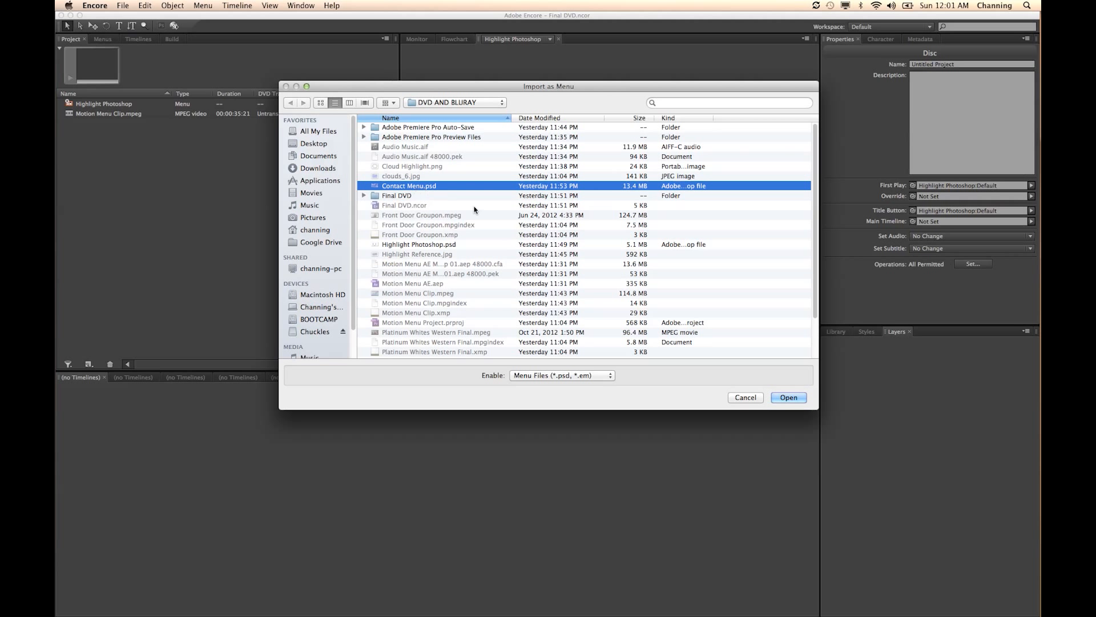
pyautogui.click(787, 398)
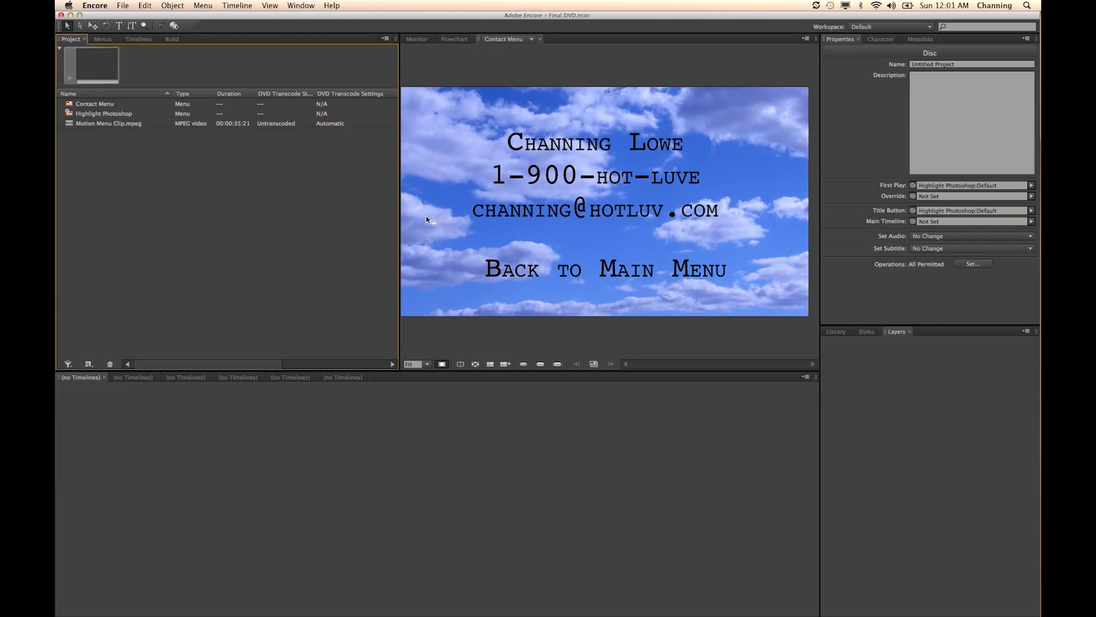
pyautogui.click(473, 146)
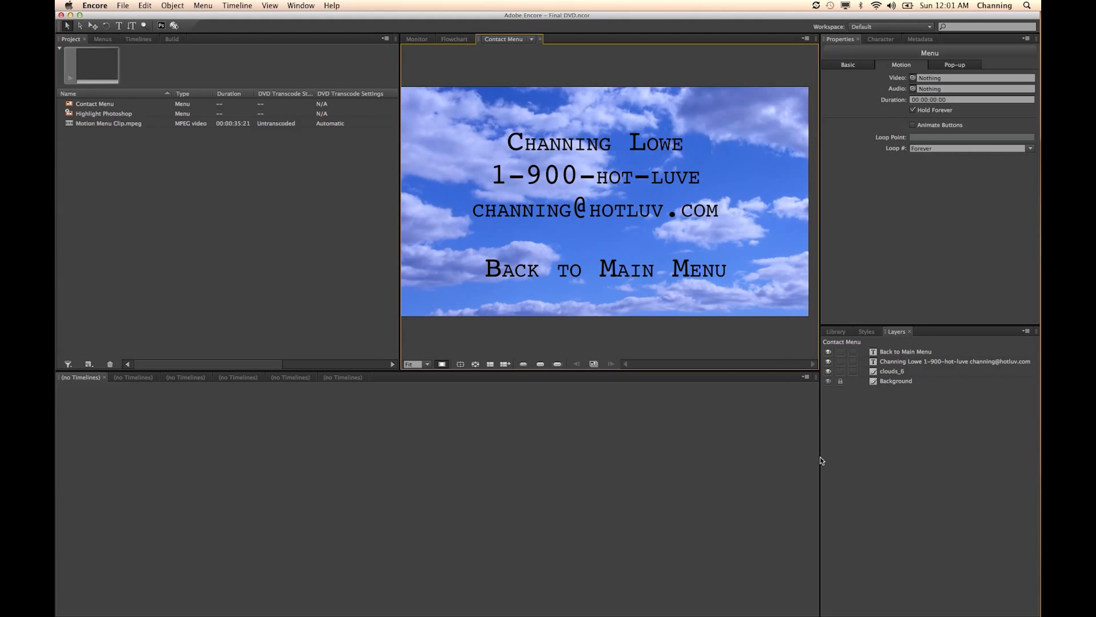
pyautogui.click(852, 351)
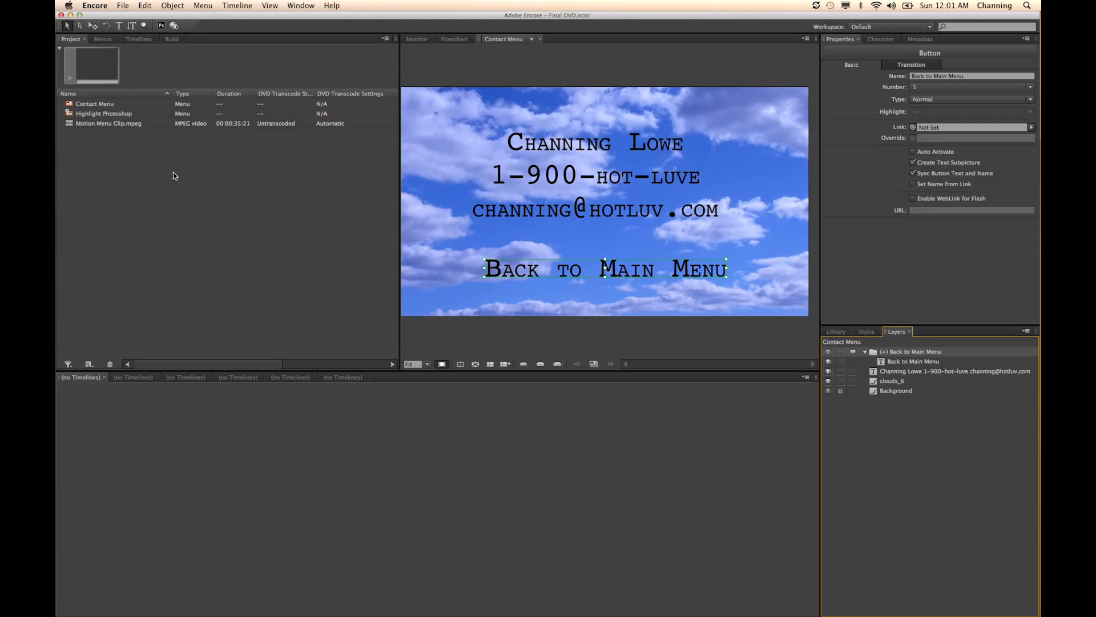
# Import Front Door Groupon.mpeg, Platinum Whites Western Final.mpeg, Sharper View Industrial.mpeg and the-making-of.mov together as timelines
pyautogui.click(120, 150)
pyautogui.rightClick(120, 150)
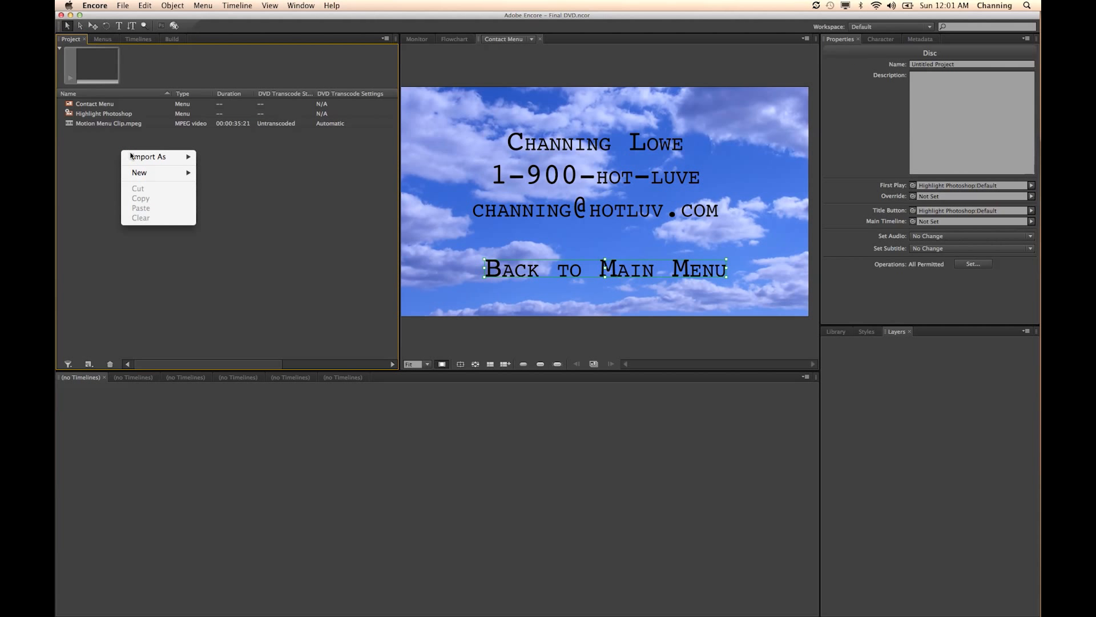
pyautogui.moveTo(136, 157)
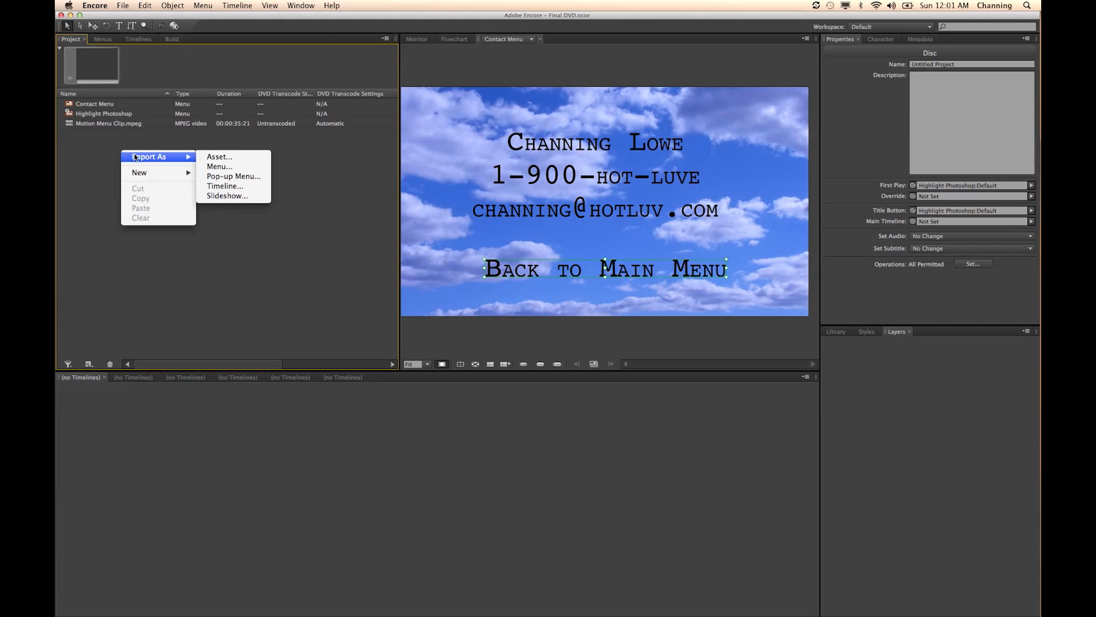
pyautogui.click(231, 187)
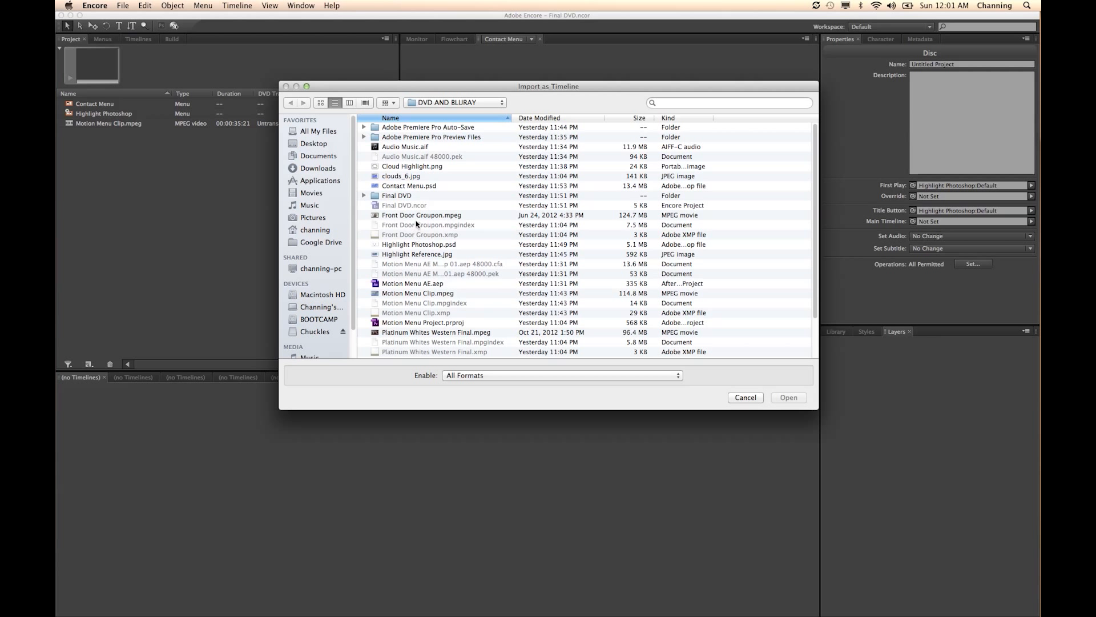
pyautogui.click(418, 216)
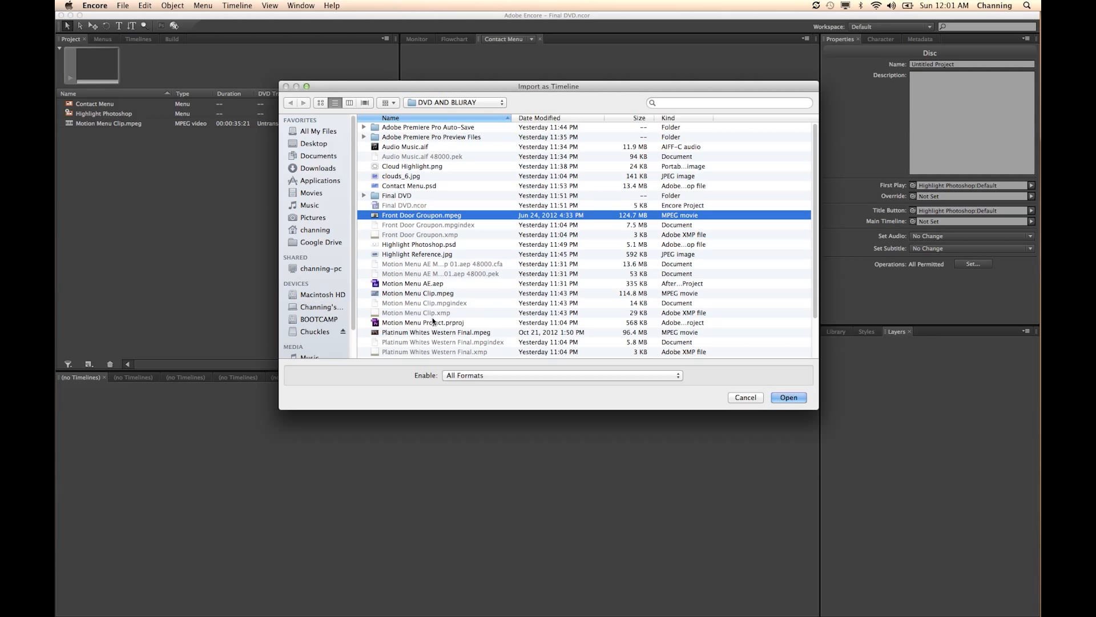
pyautogui.keyDown('super'); pyautogui.click(434, 332); pyautogui.keyUp('super')
pyautogui.scroll(-2, 443, 323)
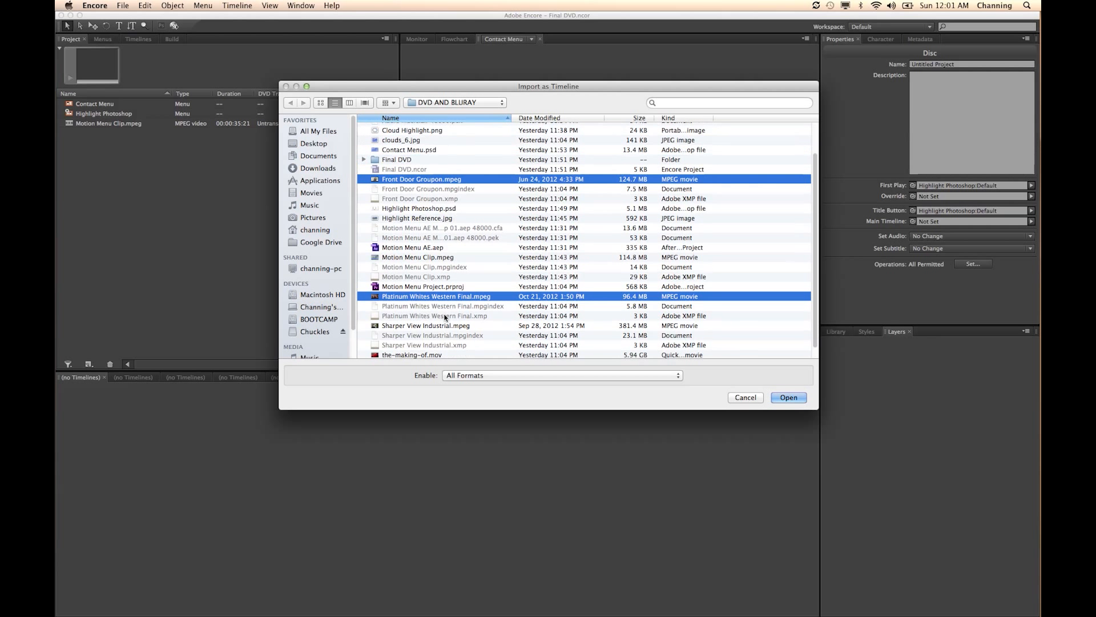
pyautogui.keyDown('super'); pyautogui.click(437, 315); pyautogui.keyUp('super')
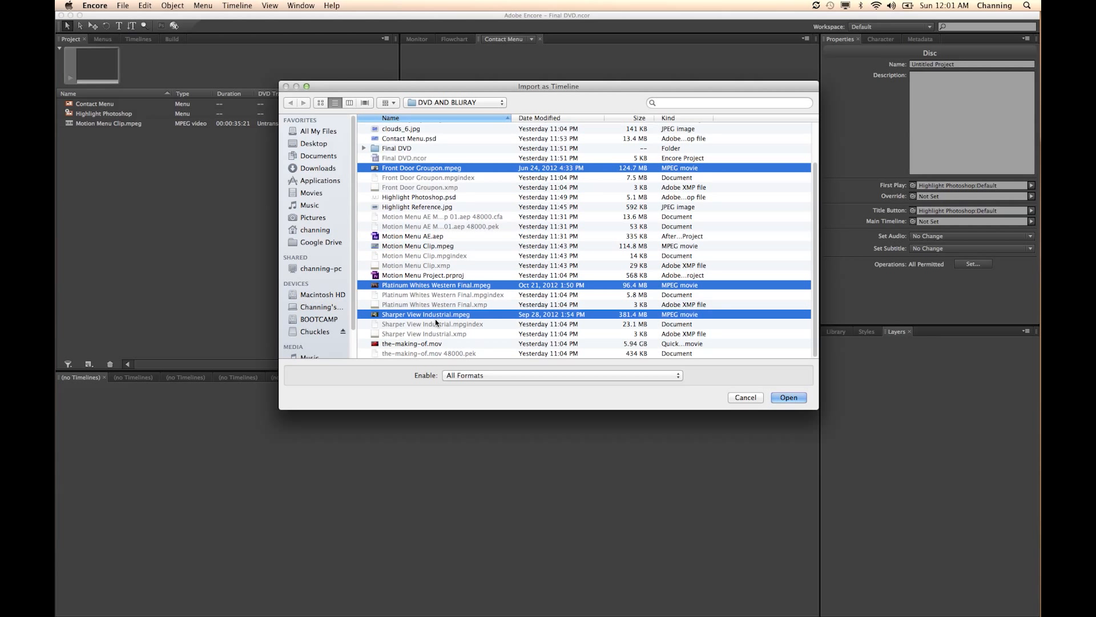
pyautogui.keyDown('super'); pyautogui.click(433, 343); pyautogui.keyUp('super')
pyautogui.click(789, 398)
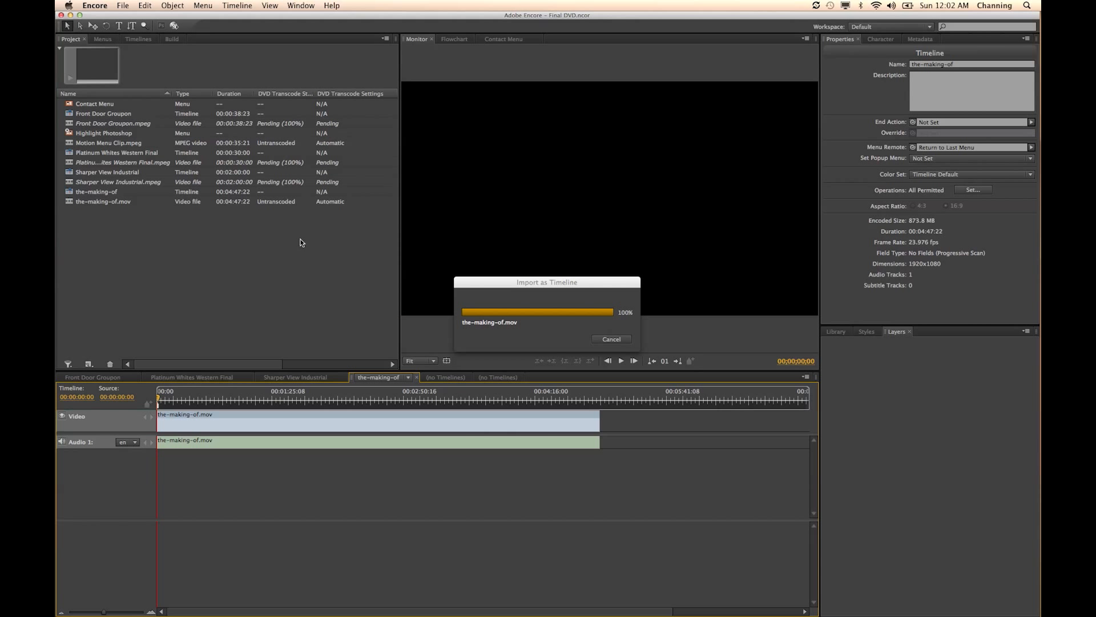
# Look through the imported Platinum Whites Western Final, Sharper View Industrial and the-making-of timelines
pyautogui.click(316, 294)
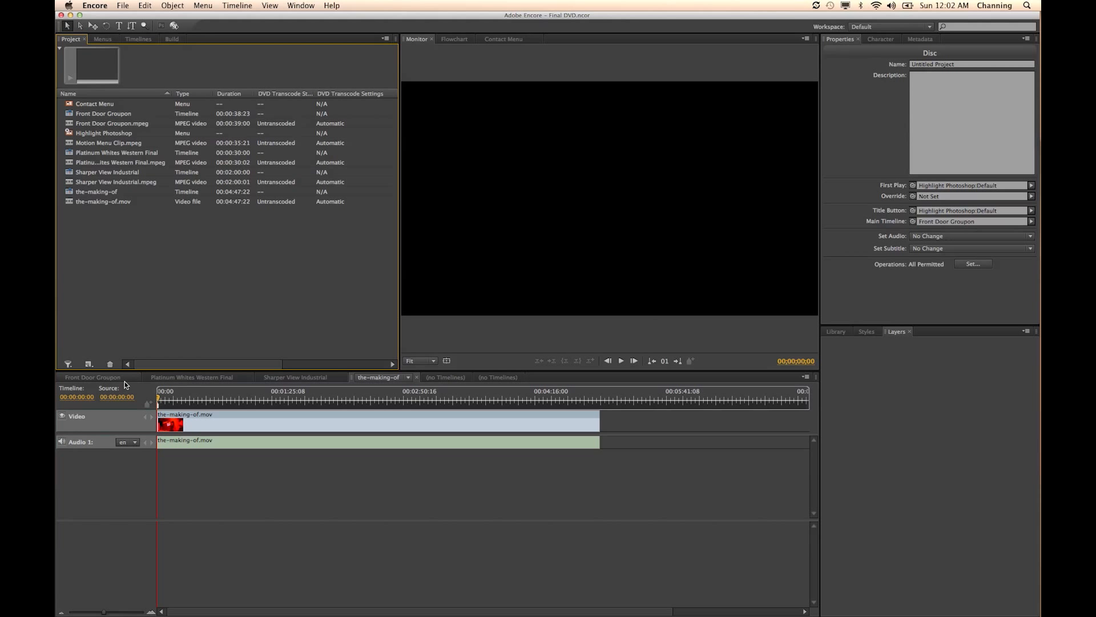
pyautogui.click(181, 378)
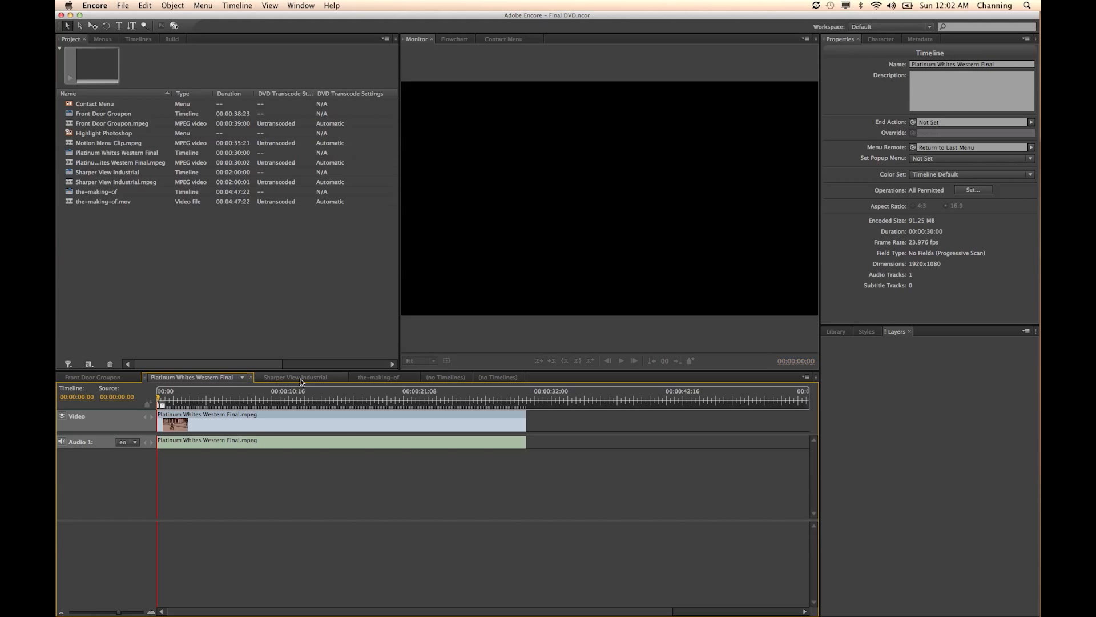
pyautogui.click(273, 379)
pyautogui.click(363, 377)
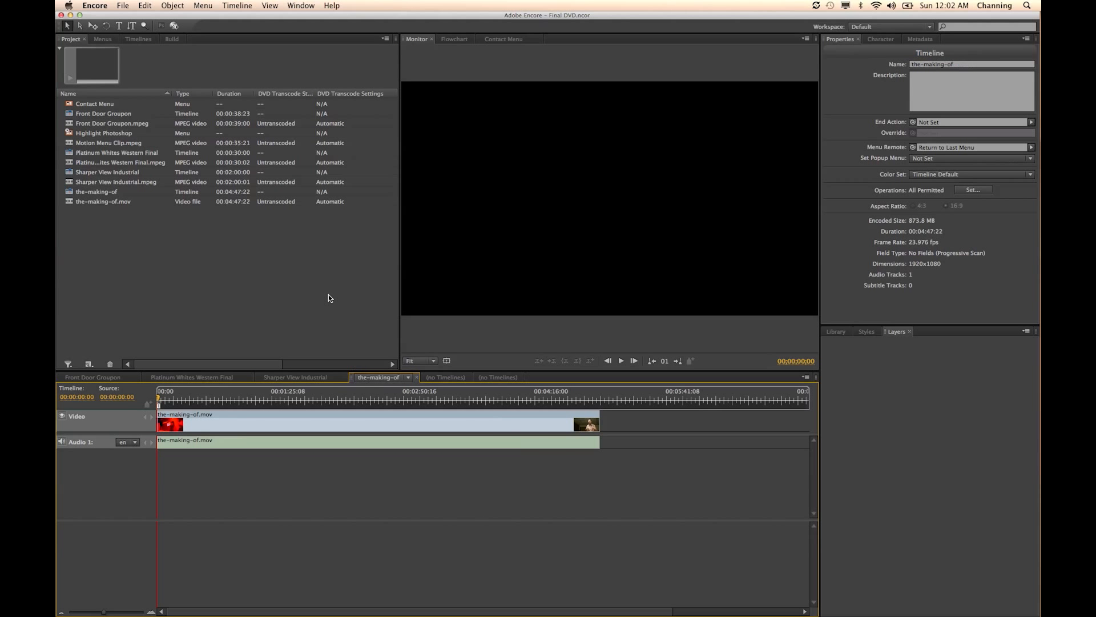
# Open the Highlight Photoshop menu in the viewer and show the selected-state highlights of its buttons
pyautogui.click(97, 135)
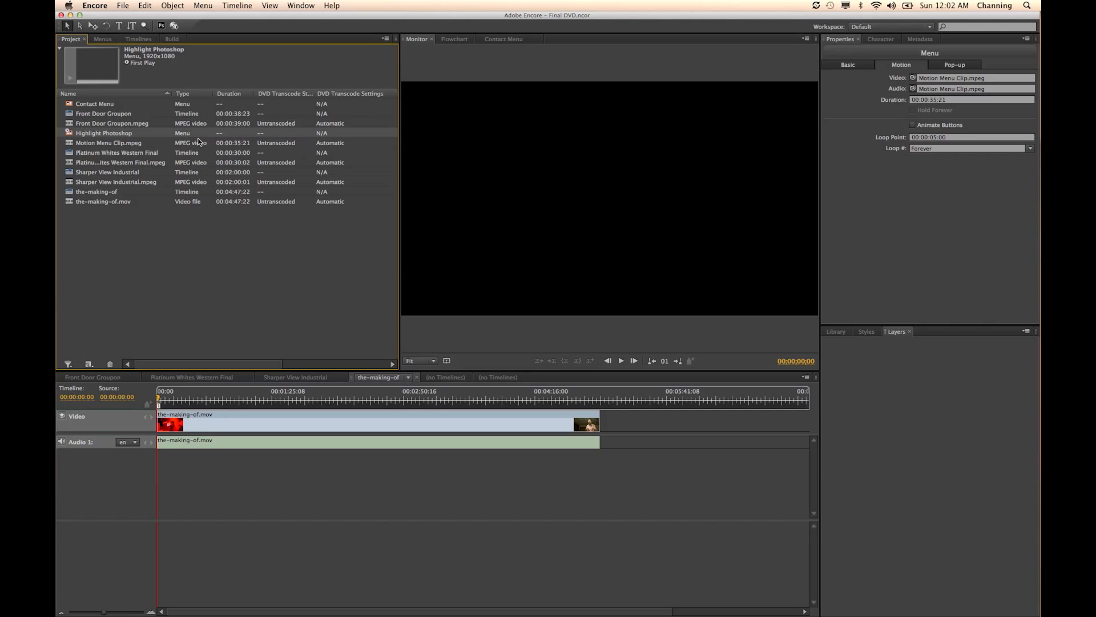
pyautogui.doubleClick(85, 137)
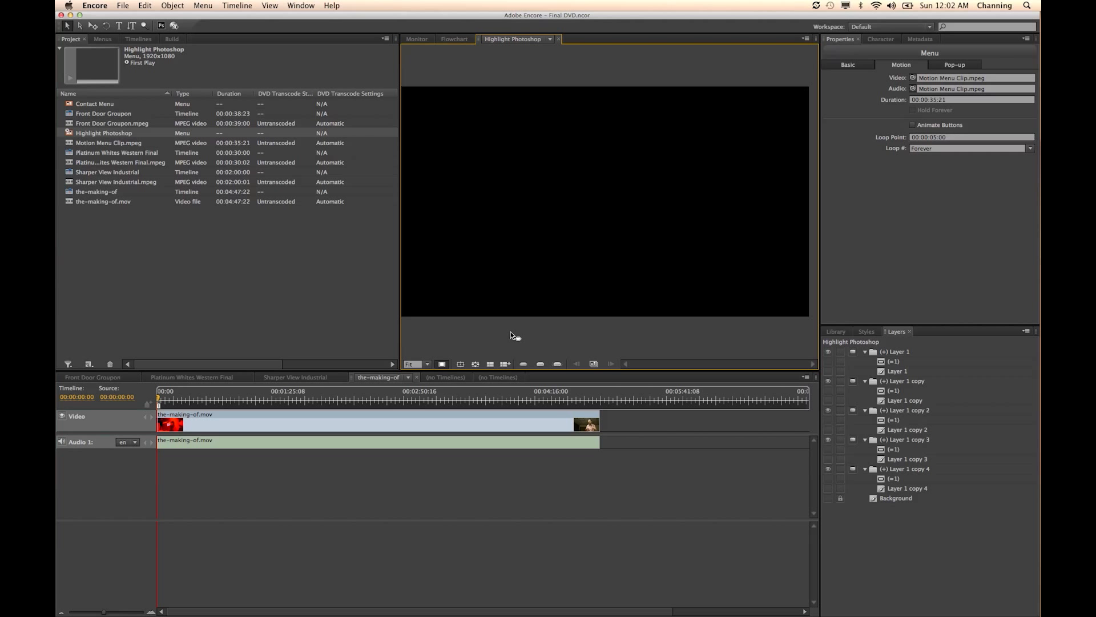
pyautogui.click(542, 364)
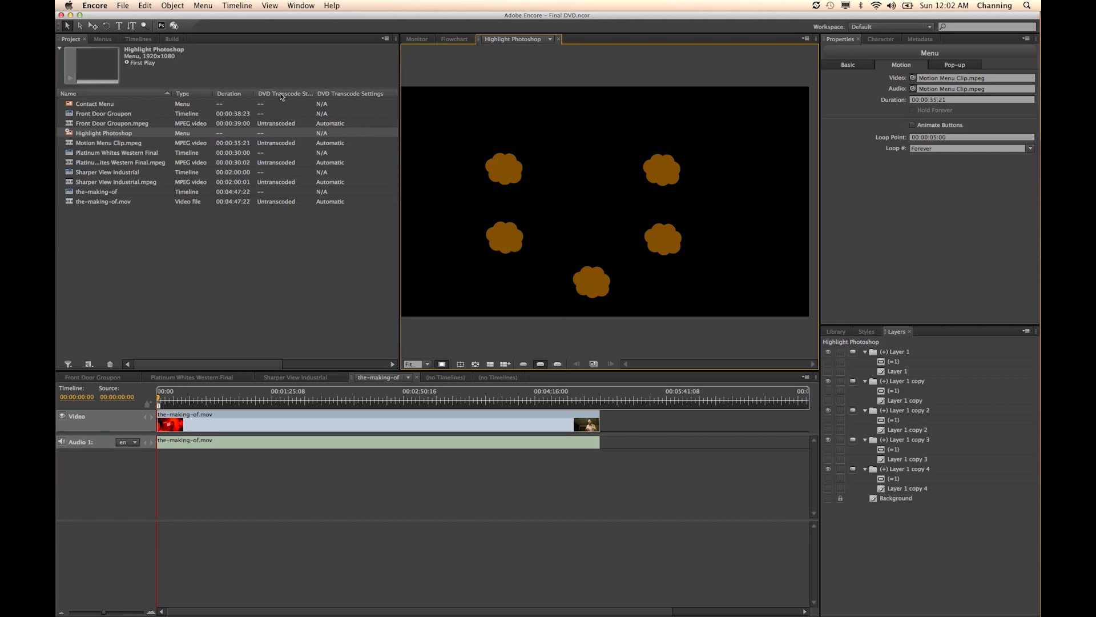
# Switch the Highlight Photoshop menu's color set to Menu Default and set Highlight Group 1's first selected-state color to red FE4052
pyautogui.click(188, 6)
pyautogui.moveTo(207, 7)
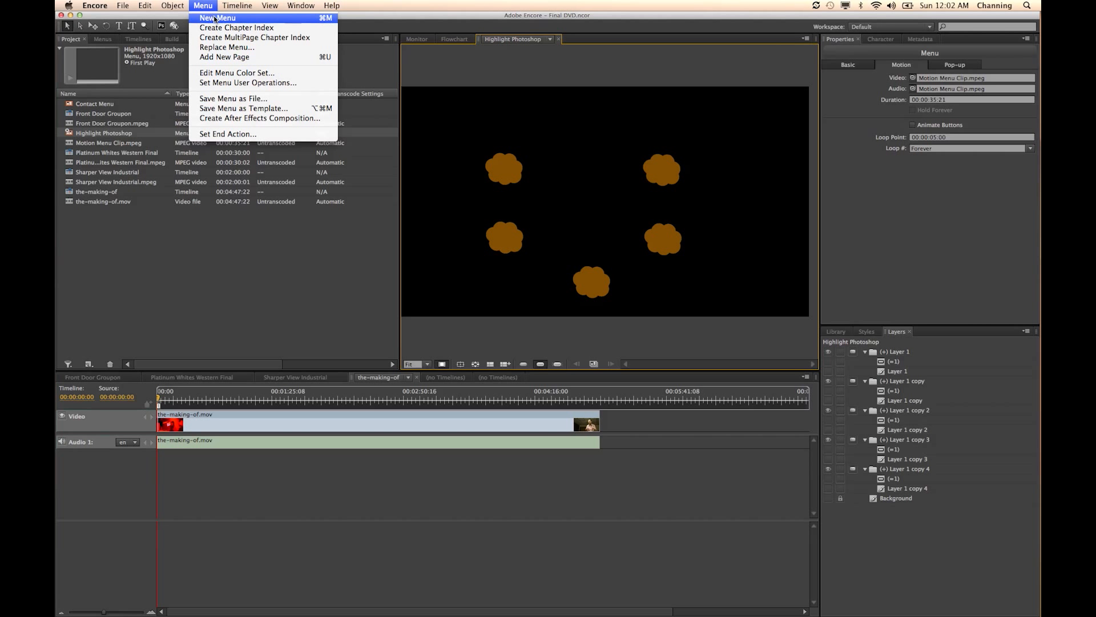
pyautogui.click(252, 73)
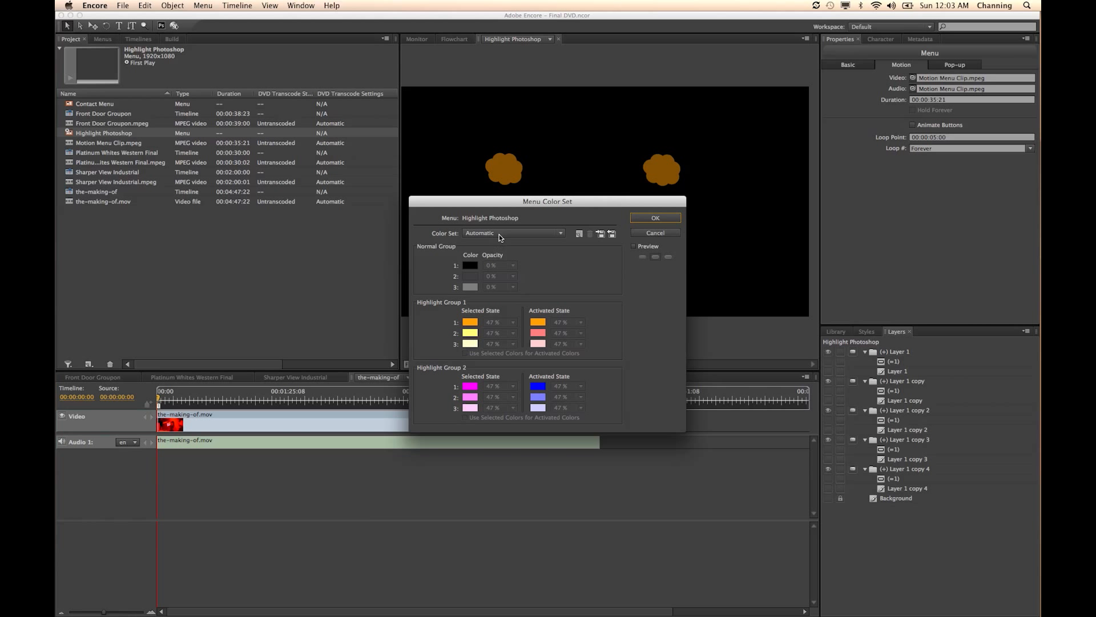
pyautogui.click(499, 234)
pyautogui.click(502, 253)
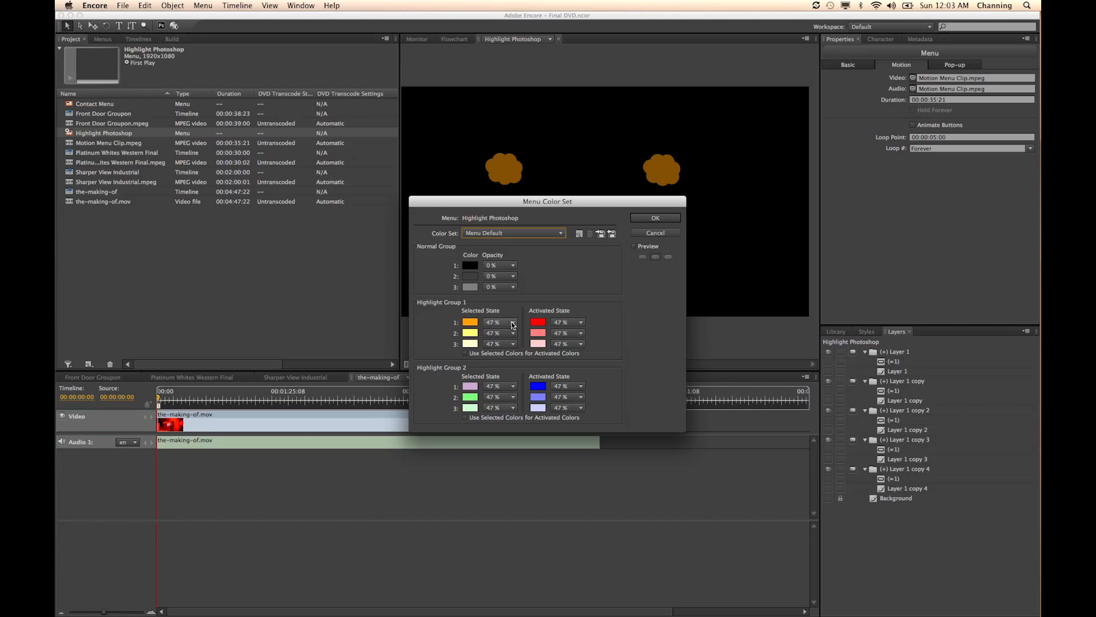
pyautogui.click(472, 323)
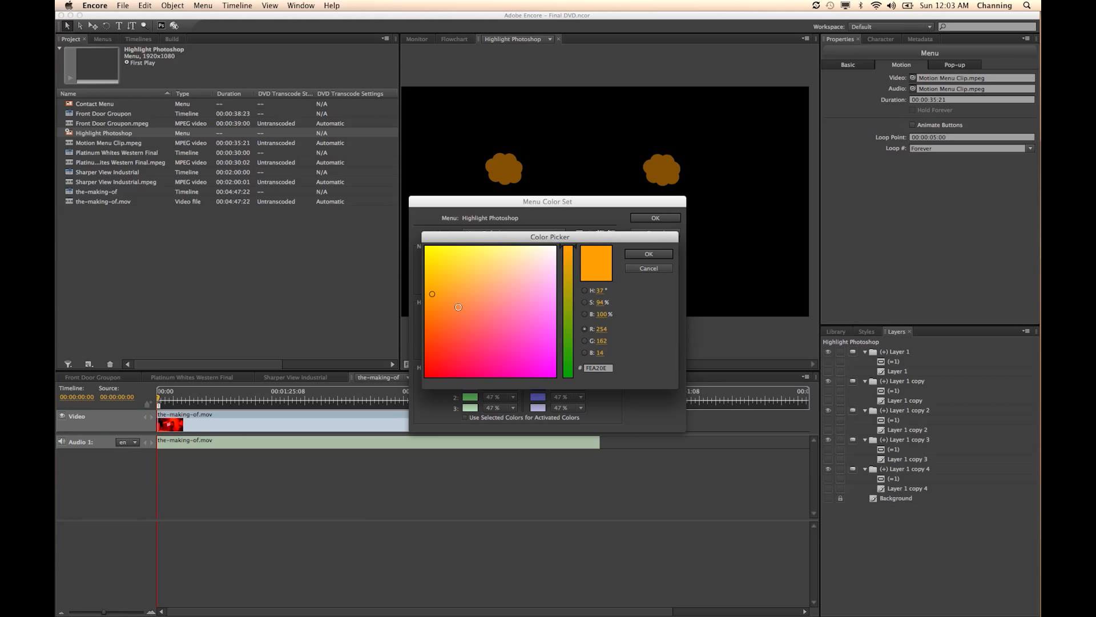
pyautogui.moveTo(451, 305); pyautogui.dragTo(452, 352)
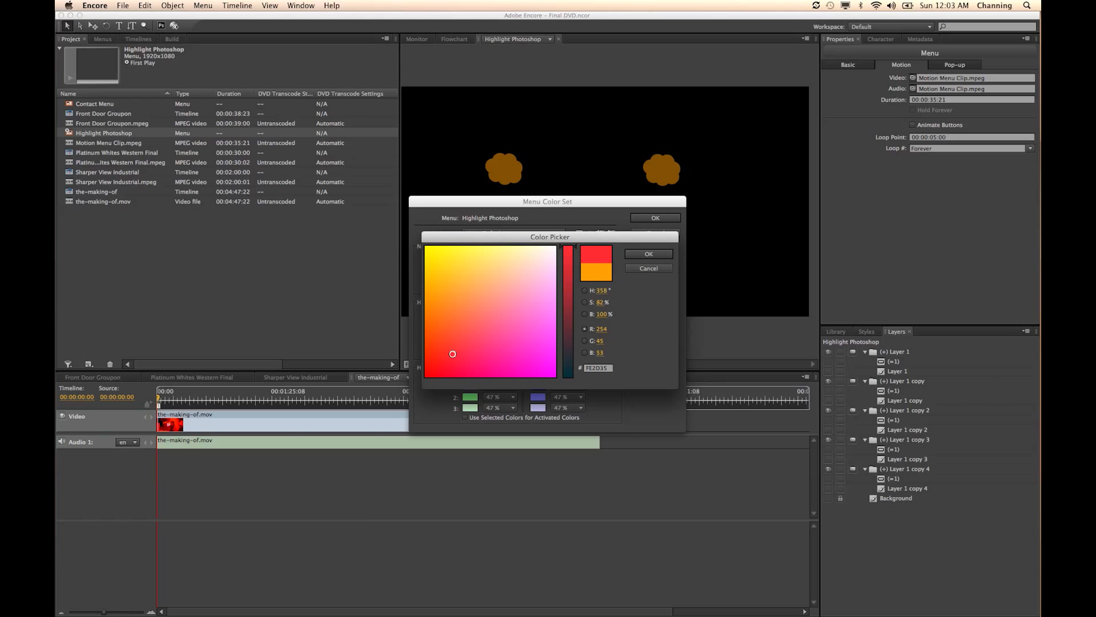
pyautogui.moveTo(463, 351); pyautogui.dragTo(467, 343)
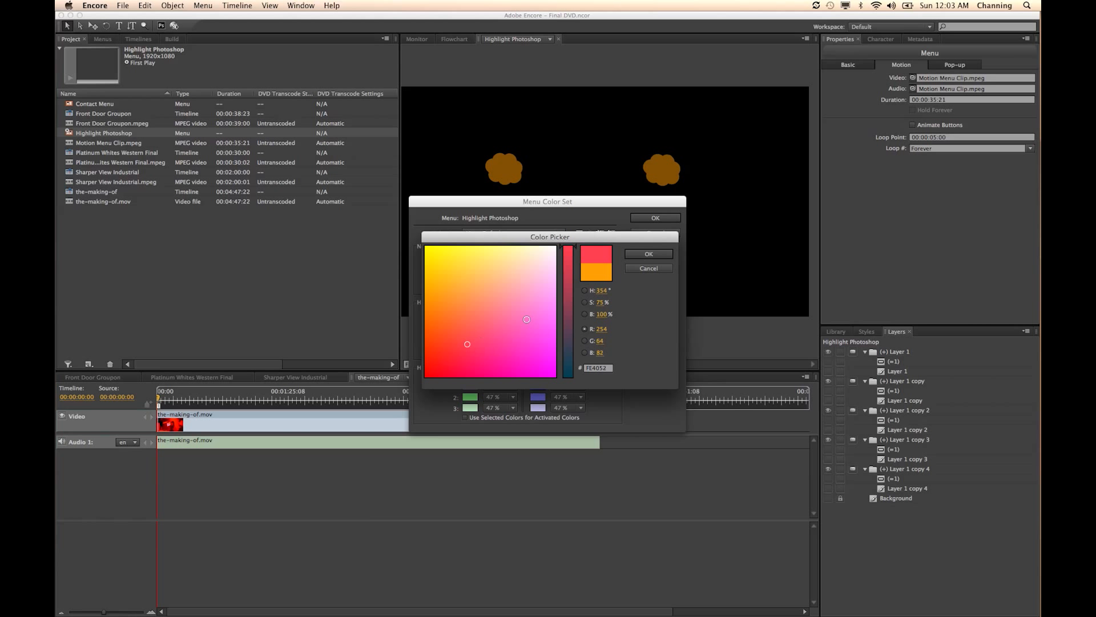
pyautogui.click(638, 255)
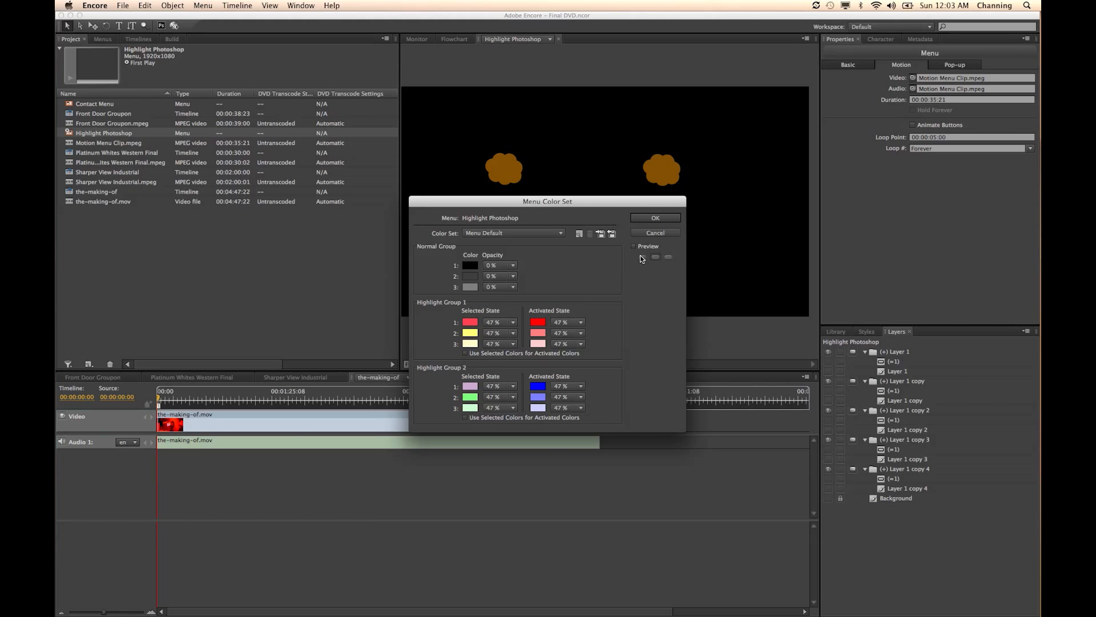
pyautogui.click(652, 219)
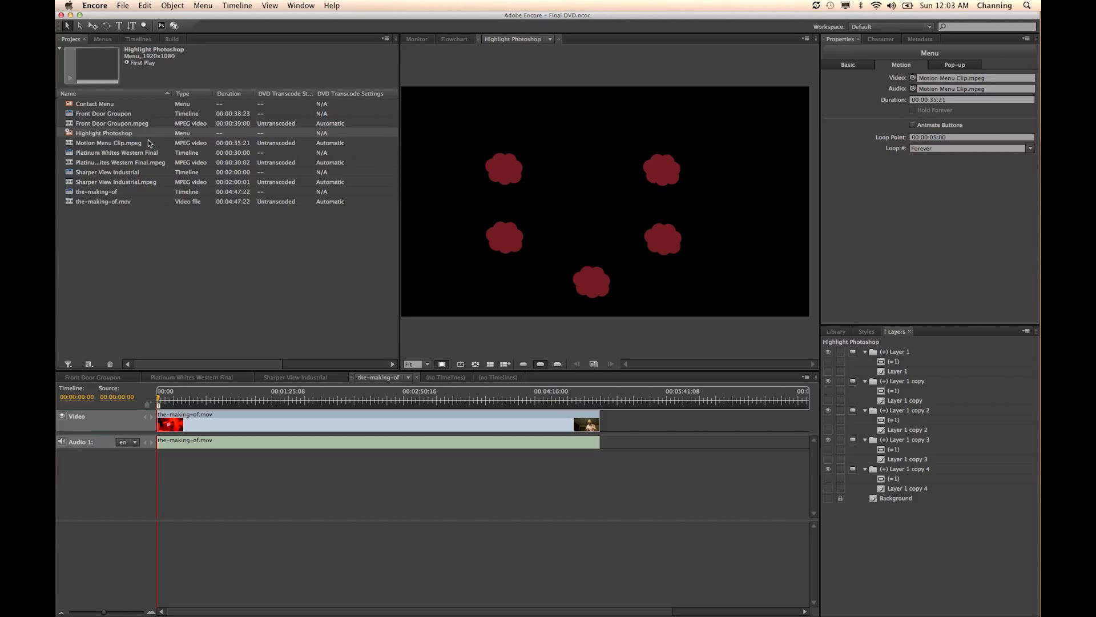
# Assign the Menu Default color set to Contact Menu and set Highlight Group 1's first selected-state color to yellow FDE41C
pyautogui.doubleClick(89, 102)
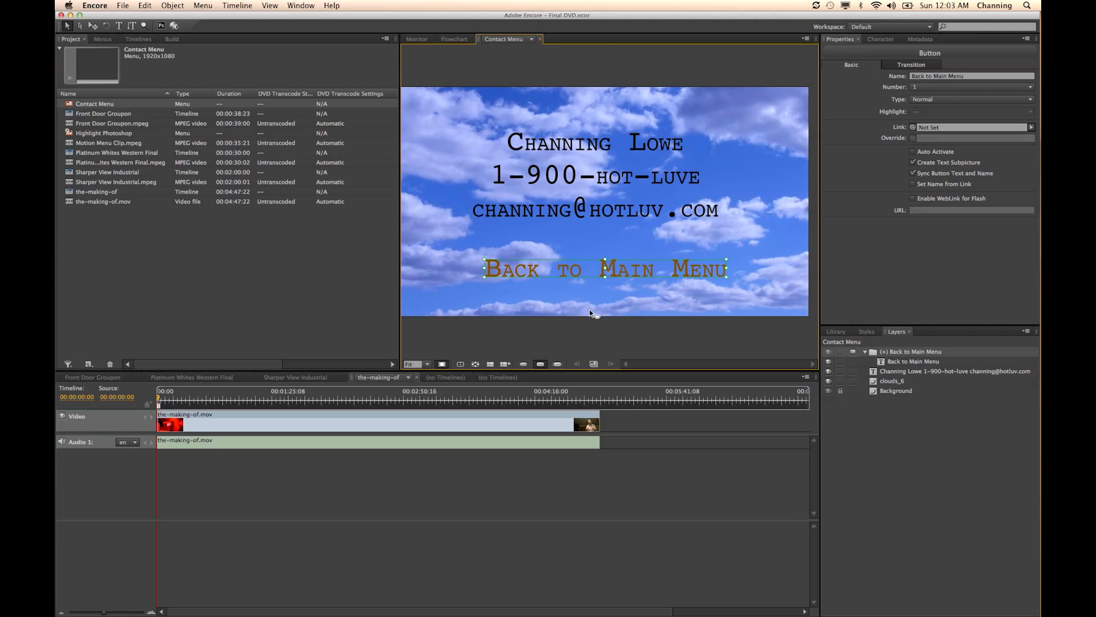
pyautogui.click(203, 6)
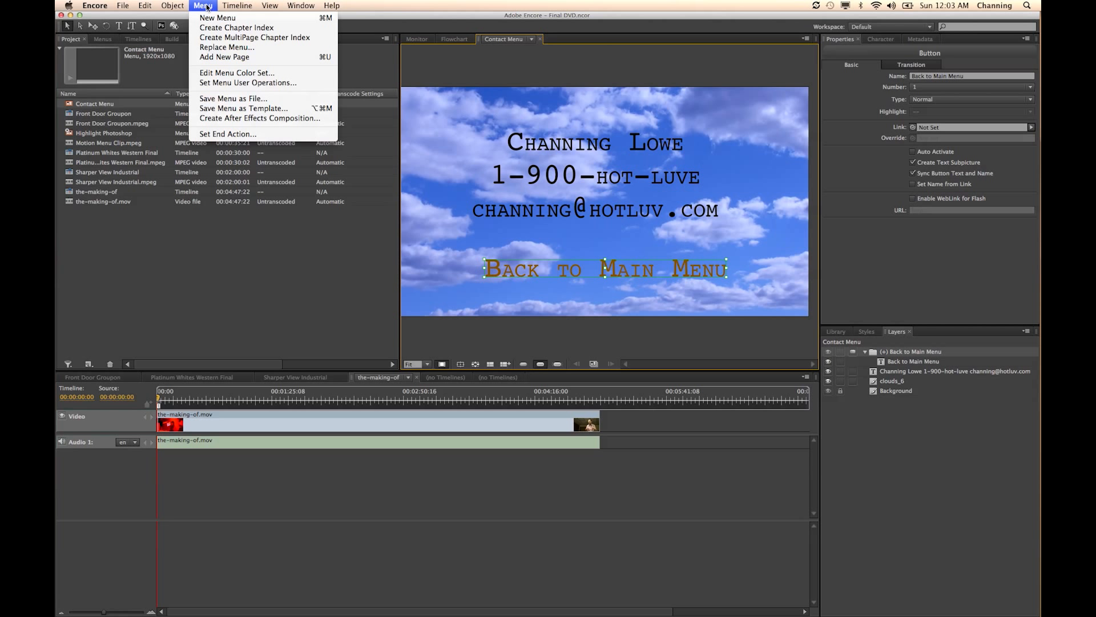
pyautogui.click(251, 73)
pyautogui.click(499, 233)
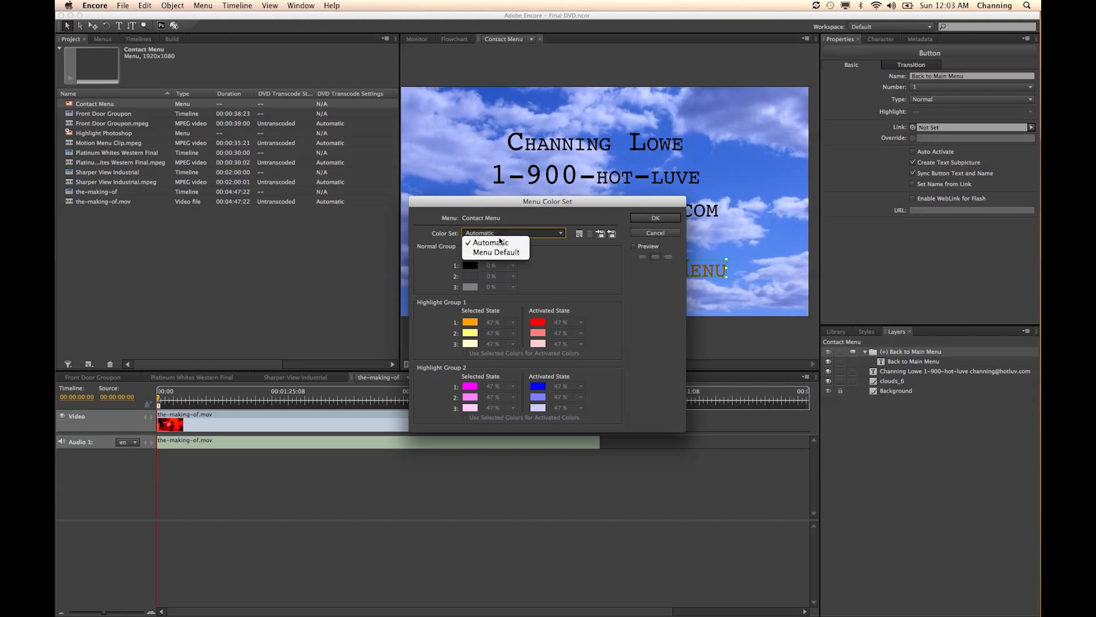
pyautogui.click(502, 256)
pyautogui.click(513, 323)
pyautogui.click(478, 321)
pyautogui.click(477, 323)
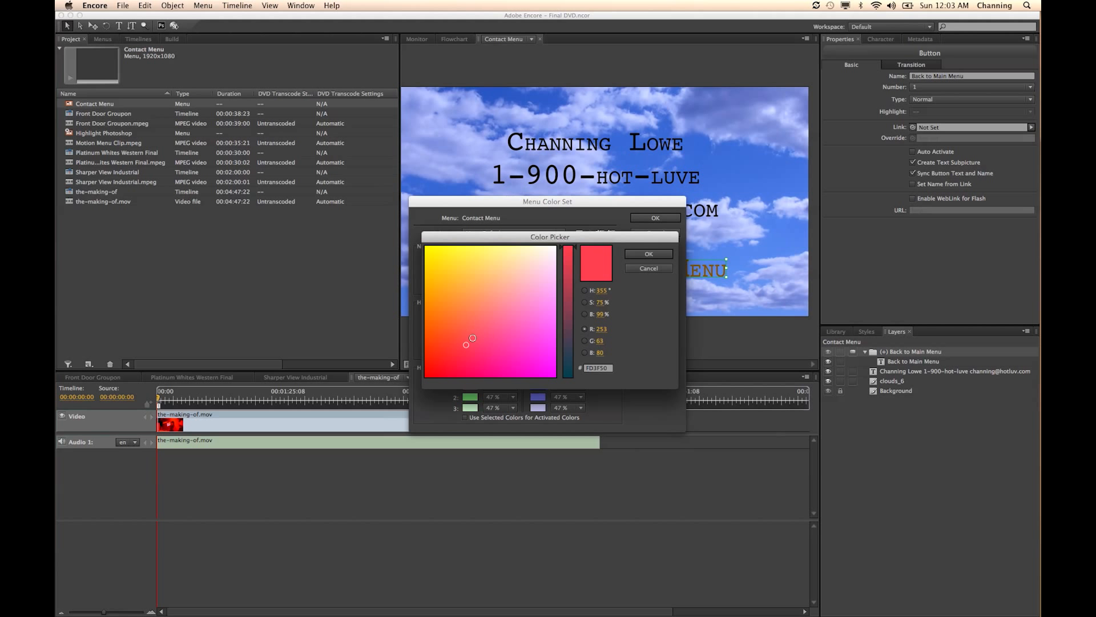
pyautogui.moveTo(438, 367); pyautogui.dragTo(439, 260)
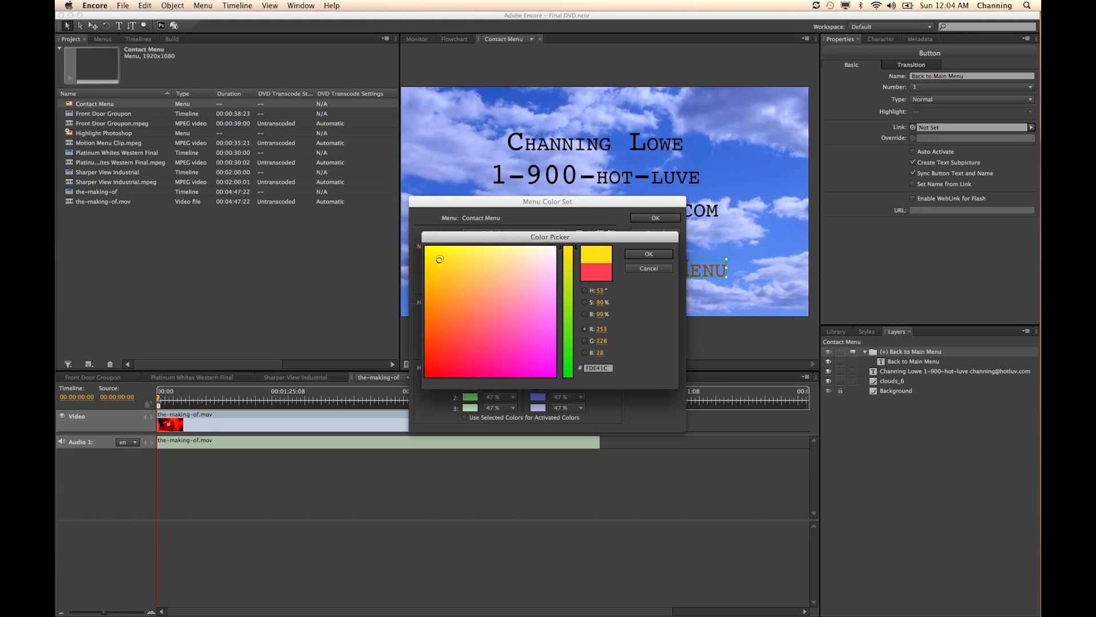
pyautogui.click(649, 254)
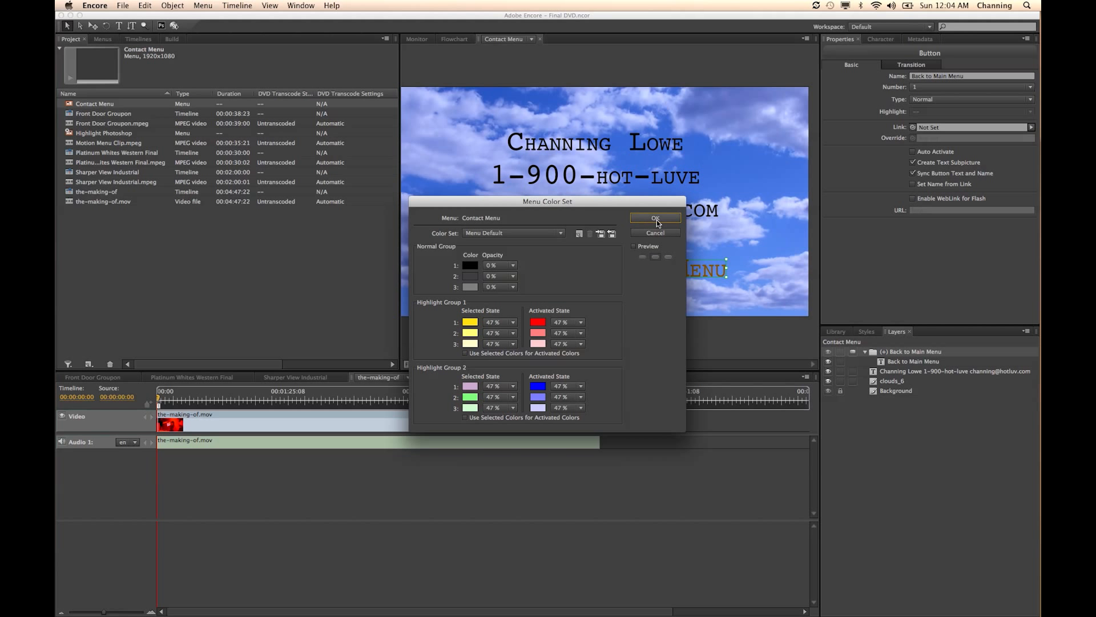
pyautogui.press('Return')
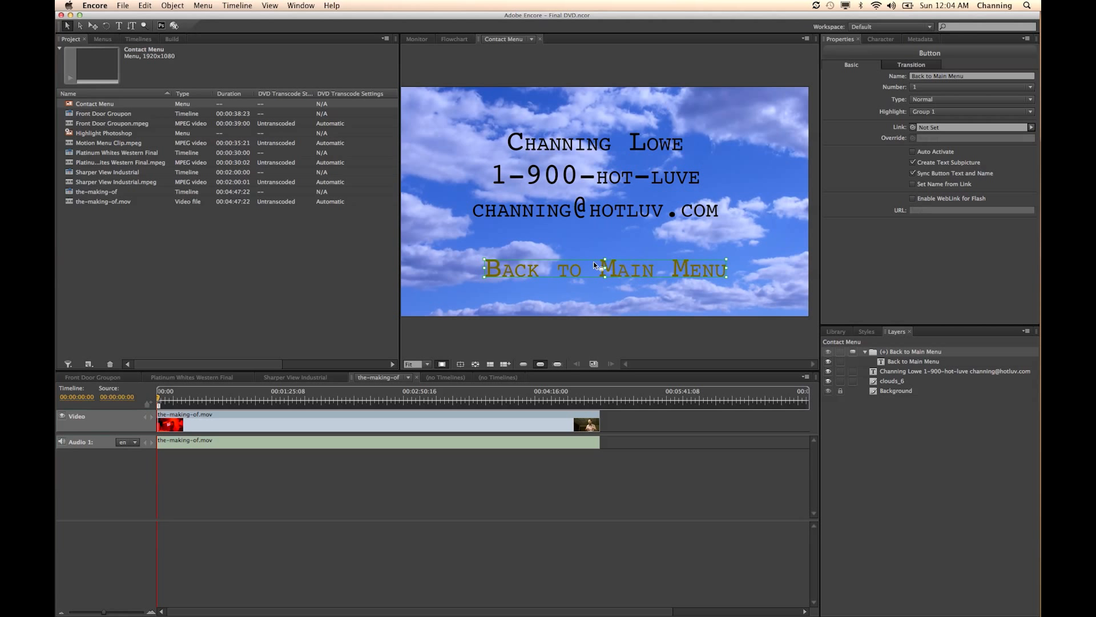
# Change the first selected-state color of Highlight Group 1 in Contact Menu's color set to magenta FD0DD1
pyautogui.click(173, 6)
pyautogui.moveTo(208, 11)
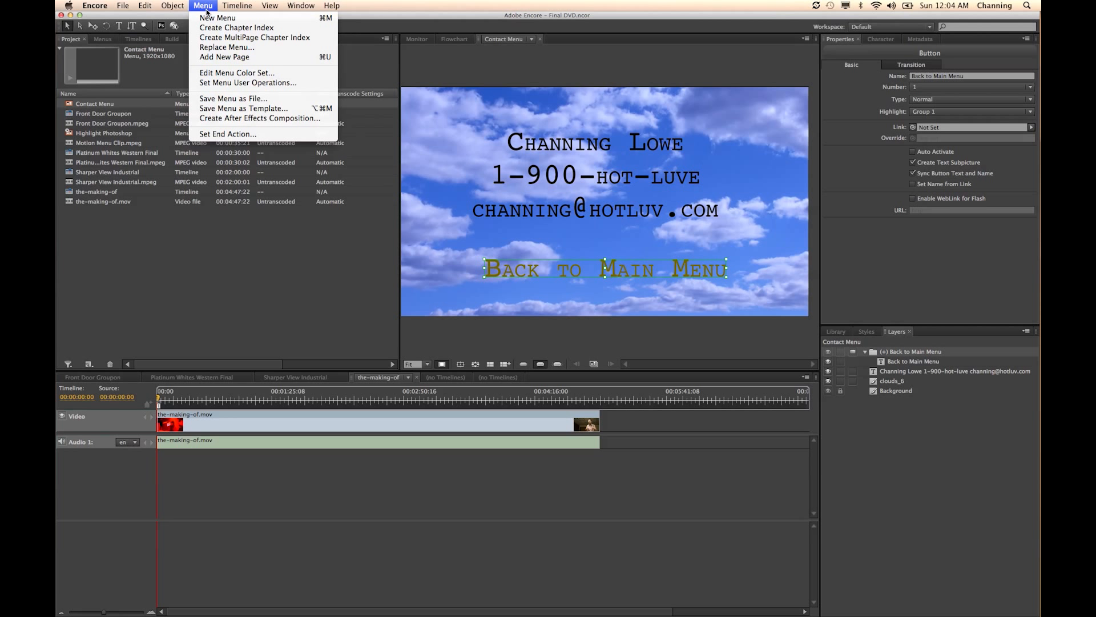
pyautogui.click(262, 77)
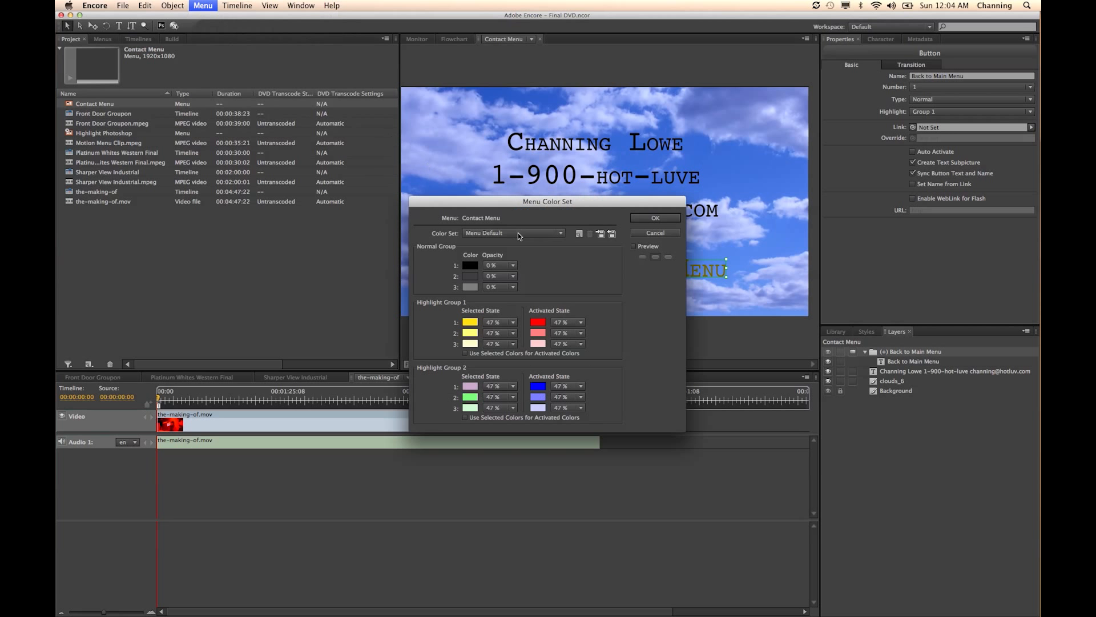
pyautogui.click(471, 326)
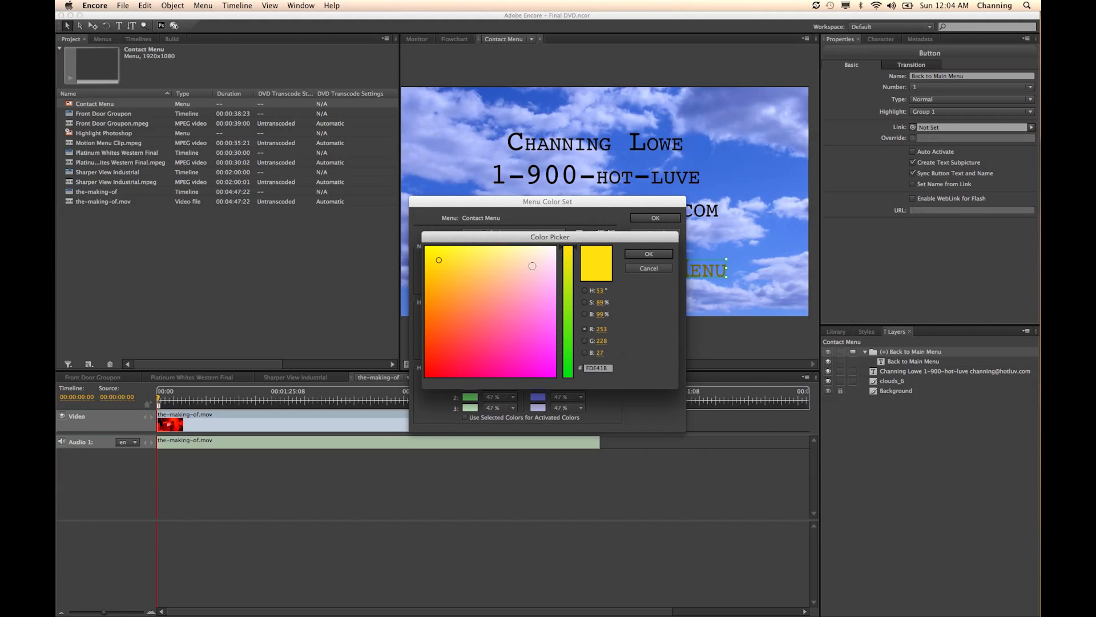
pyautogui.moveTo(505, 282); pyautogui.dragTo(532, 370)
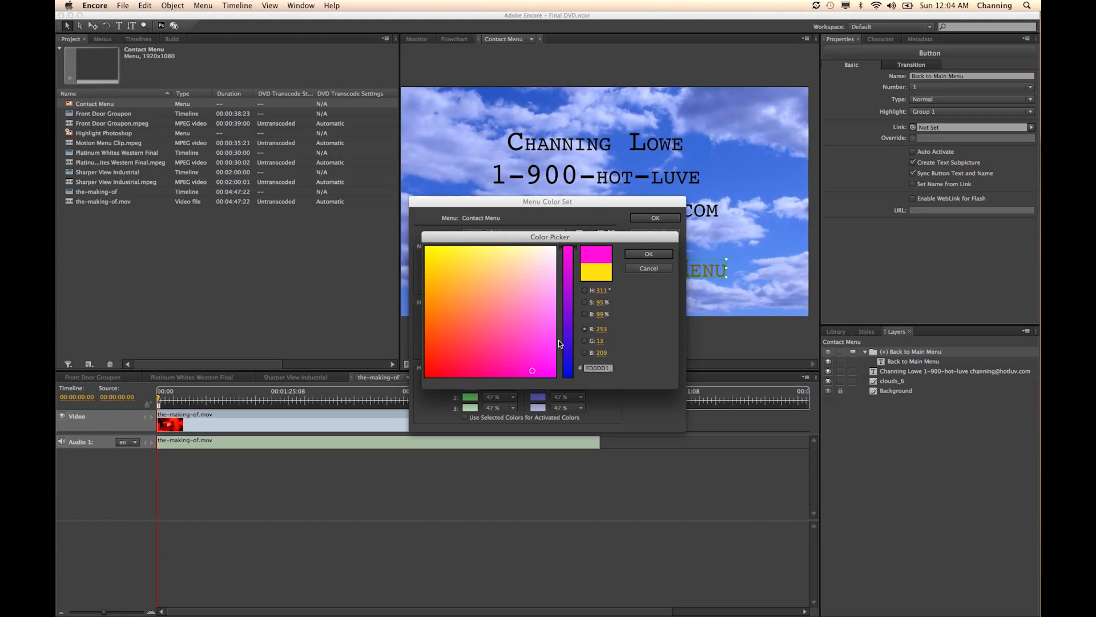
pyautogui.click(632, 256)
pyautogui.click(655, 218)
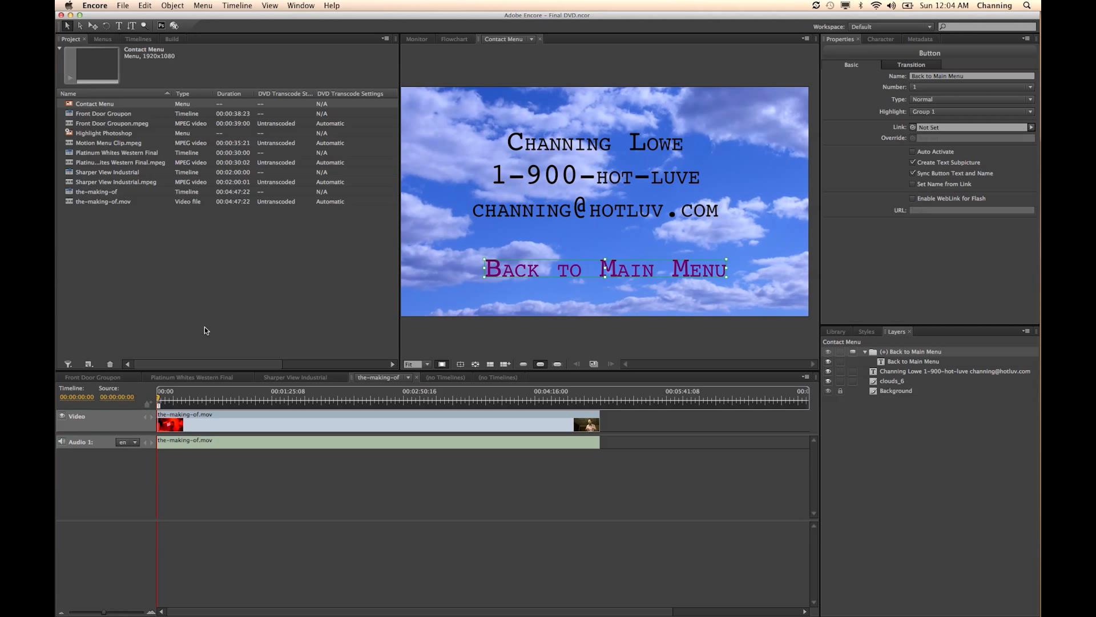
# Add chapter points to the Front Door Groupon timeline around its middle and at 00:00:38:00
pyautogui.click(112, 378)
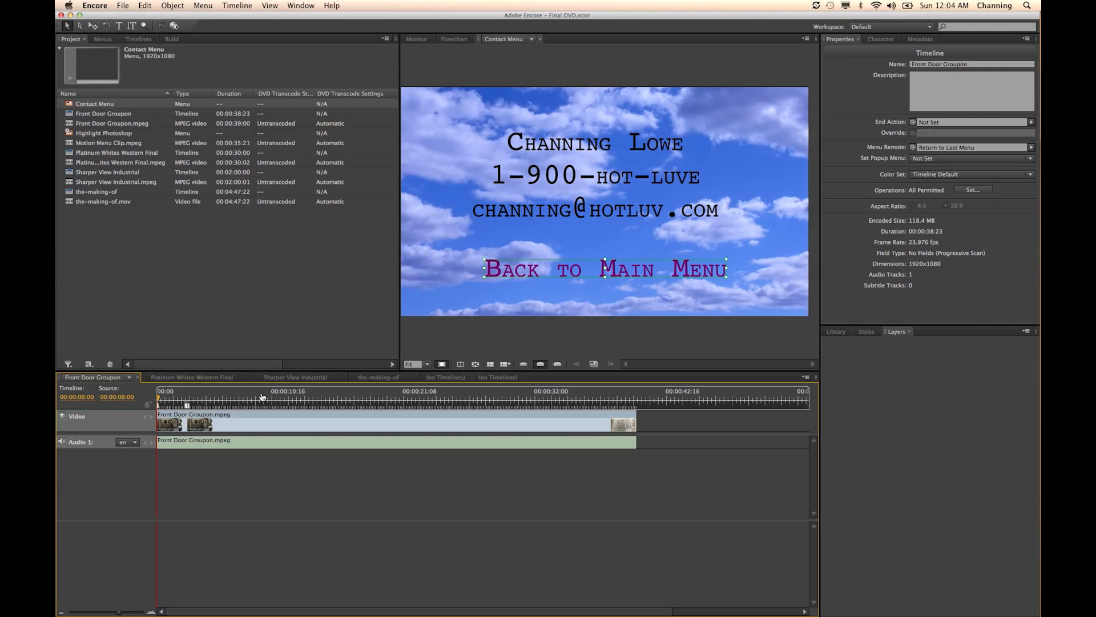
pyautogui.moveTo(231, 398); pyautogui.dragTo(378, 403)
pyautogui.click(150, 406)
pyautogui.moveTo(386, 404); pyautogui.dragTo(552, 404)
pyautogui.moveTo(596, 403); pyautogui.dragTo(626, 403)
pyautogui.click(147, 404)
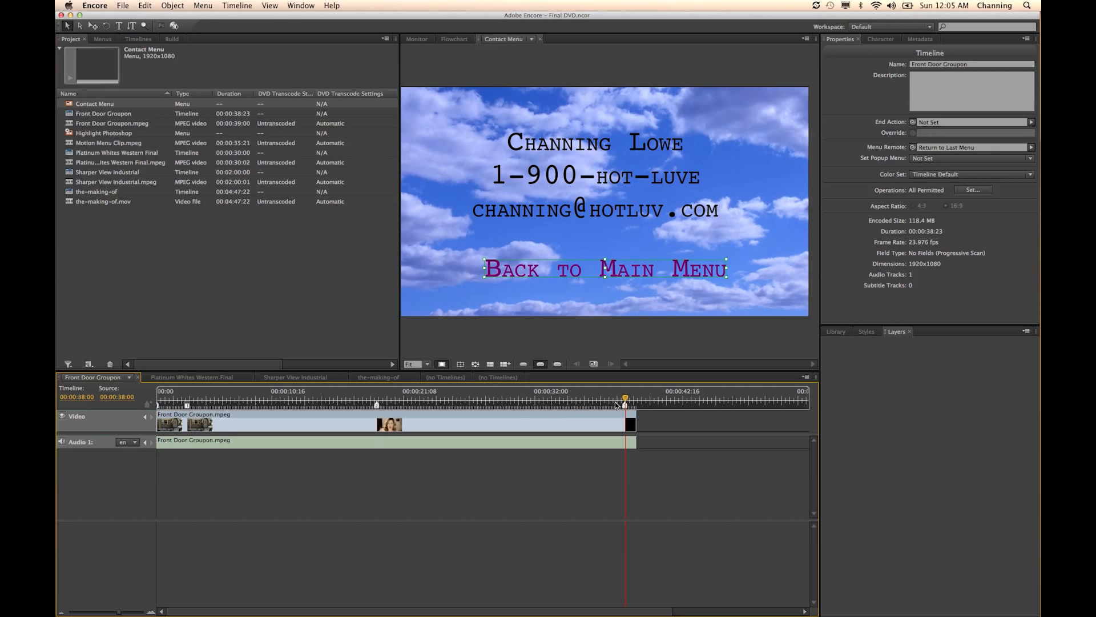
# Add chapter points to the Platinum Whites Western Final timeline at about 00:00:12:06 and 00:00:28:15
pyautogui.click(227, 379)
pyautogui.moveTo(165, 399); pyautogui.dragTo(307, 398)
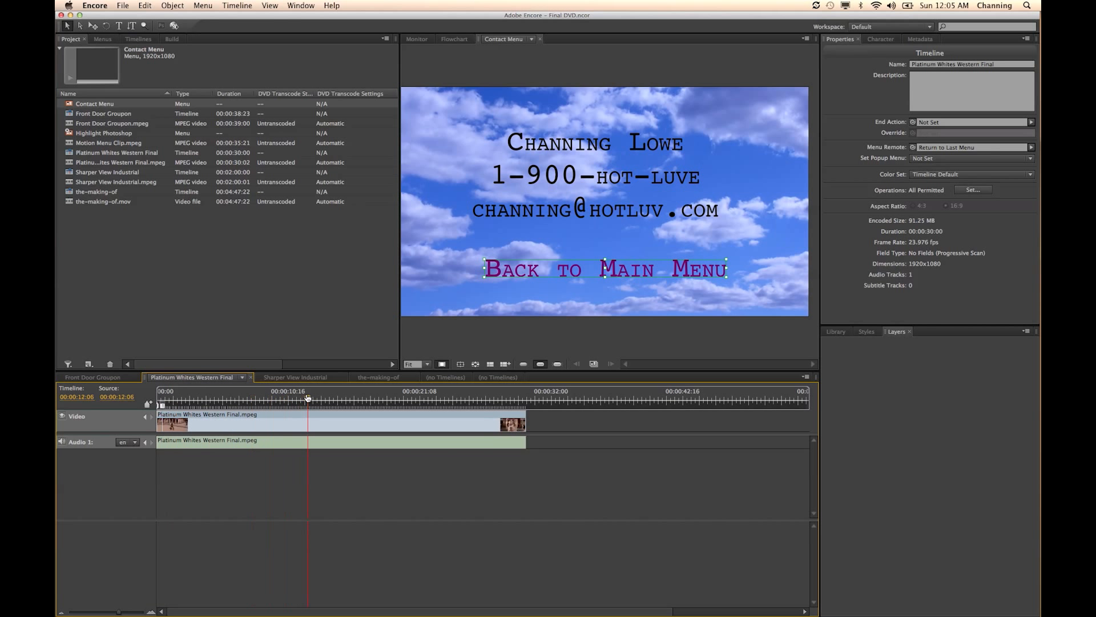
pyautogui.click(149, 405)
pyautogui.moveTo(307, 398); pyautogui.dragTo(510, 398)
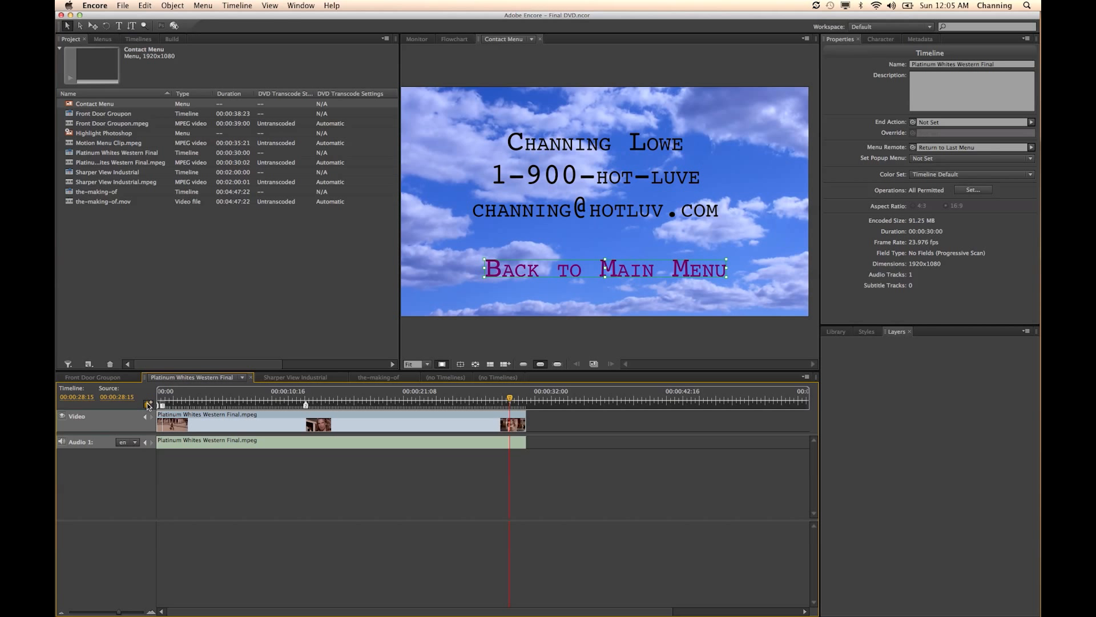
# Add chapter points to the Sharper View Industrial timeline at about 00:00:52:12 and near the end of the clip
pyautogui.click(287, 378)
pyautogui.moveTo(310, 399); pyautogui.dragTo(318, 399)
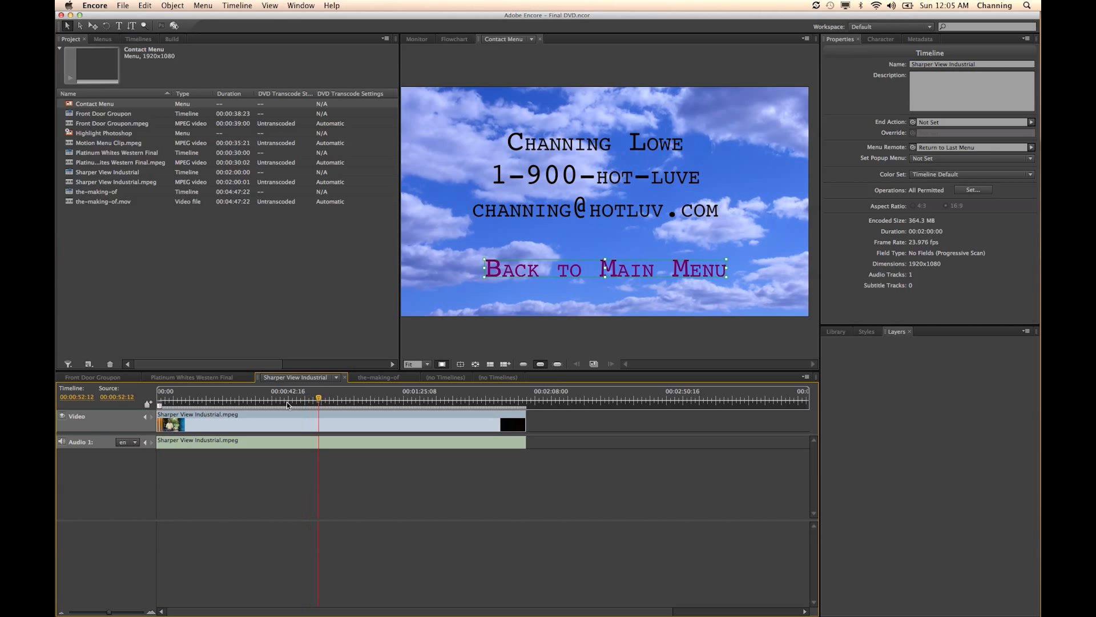
pyautogui.click(148, 404)
pyautogui.click(463, 399)
pyautogui.moveTo(470, 399); pyautogui.dragTo(507, 400)
pyautogui.click(147, 403)
# Add chapter points to the the-making-of timeline around its middle and at about 00:04:36:15
pyautogui.click(379, 377)
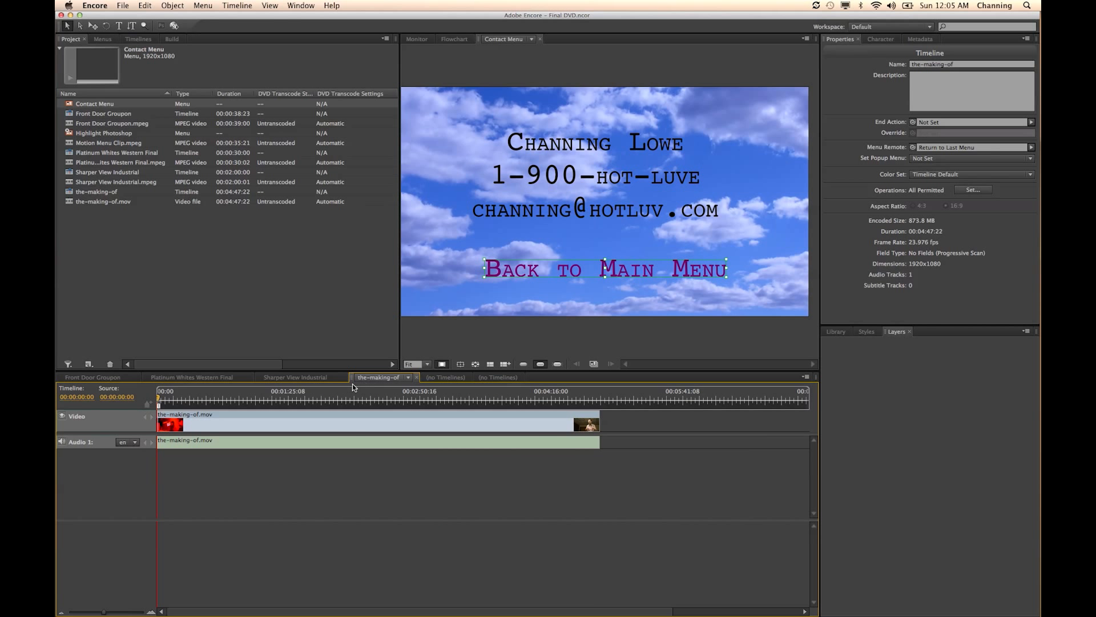
pyautogui.moveTo(350, 400); pyautogui.dragTo(583, 394)
pyautogui.click(148, 403)
pyautogui.click(148, 404)
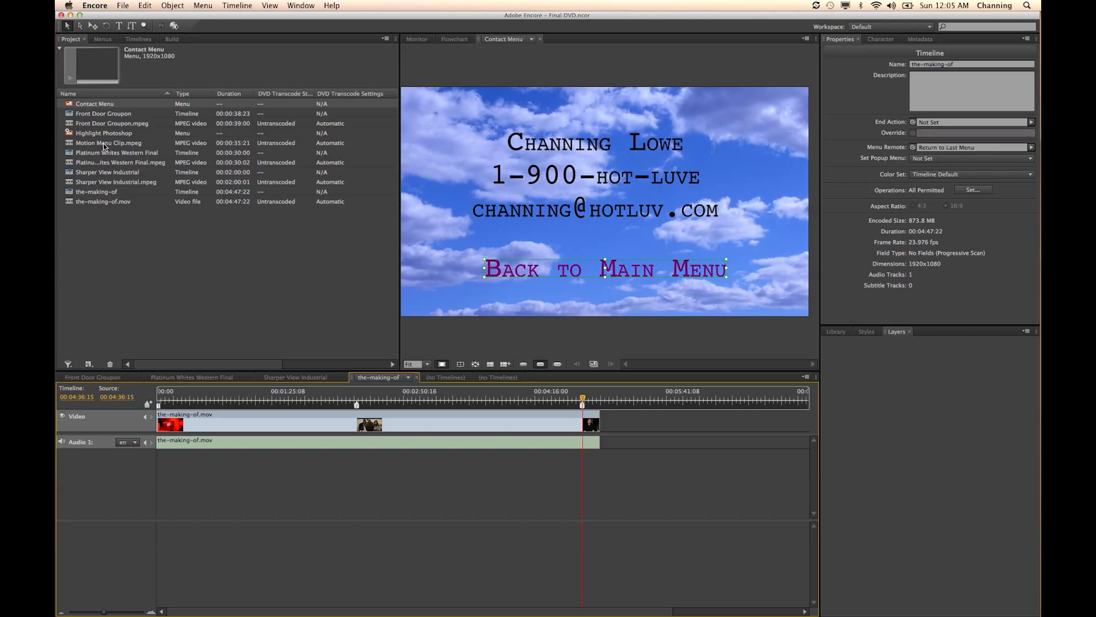
# Open the Highlight Photoshop menu, select its upper-left highlight button and try to set the button's link target
pyautogui.click(124, 215)
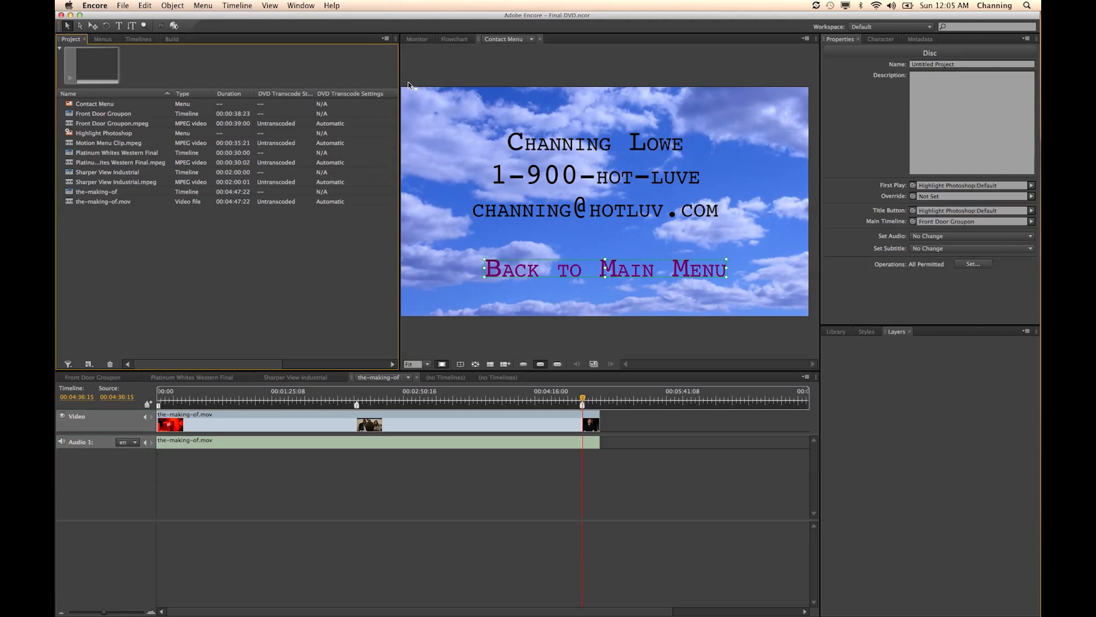
pyautogui.doubleClick(102, 134)
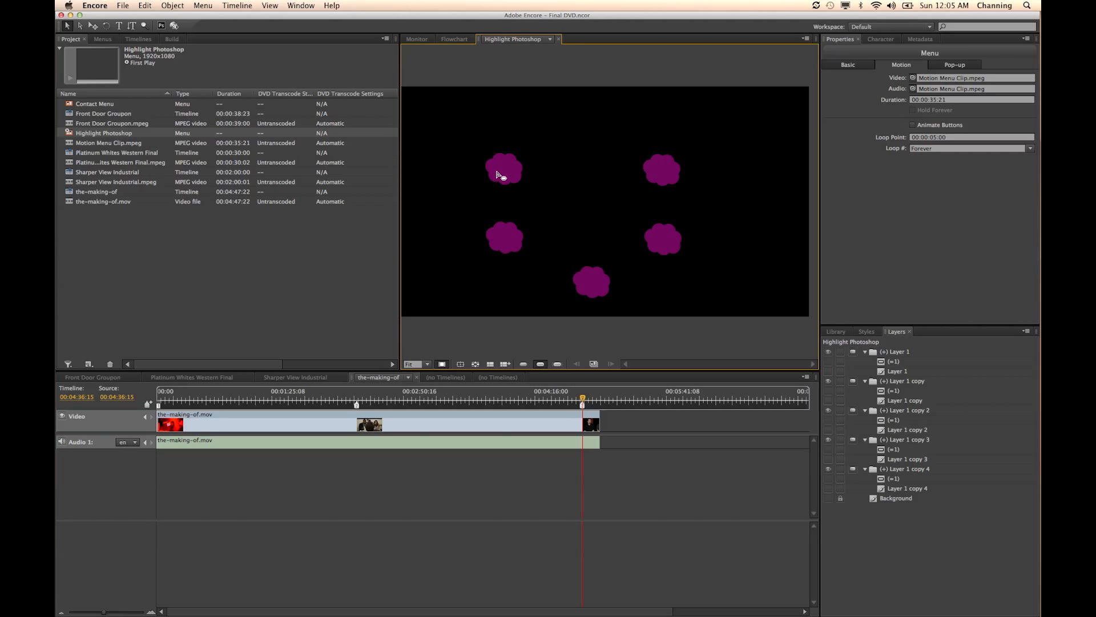
pyautogui.click(499, 174)
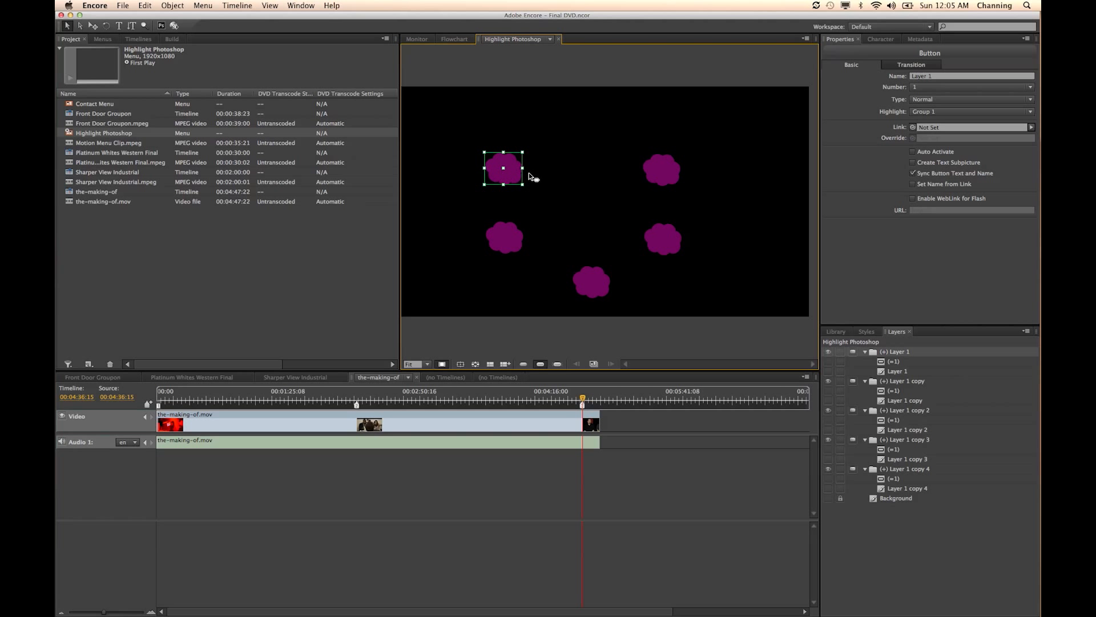
pyautogui.moveTo(914, 126); pyautogui.dragTo(621, 225)
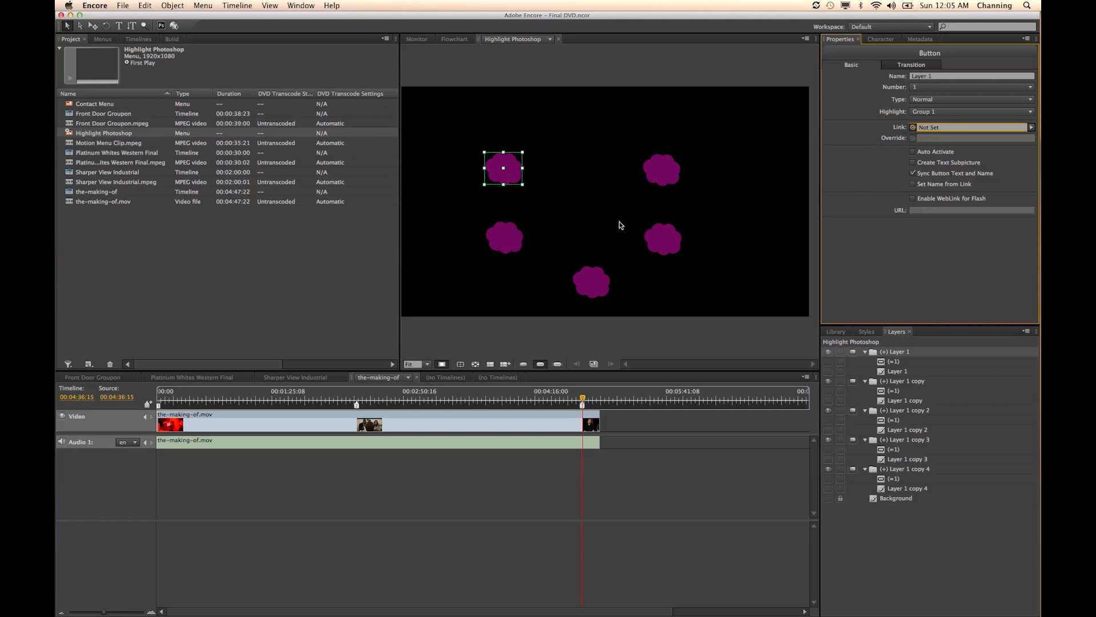
# Switch to Finder and play Motion Menu Clip.mpeg to check which video each menu button belongs to, returning to Encore
pyautogui.press('super+Tab')
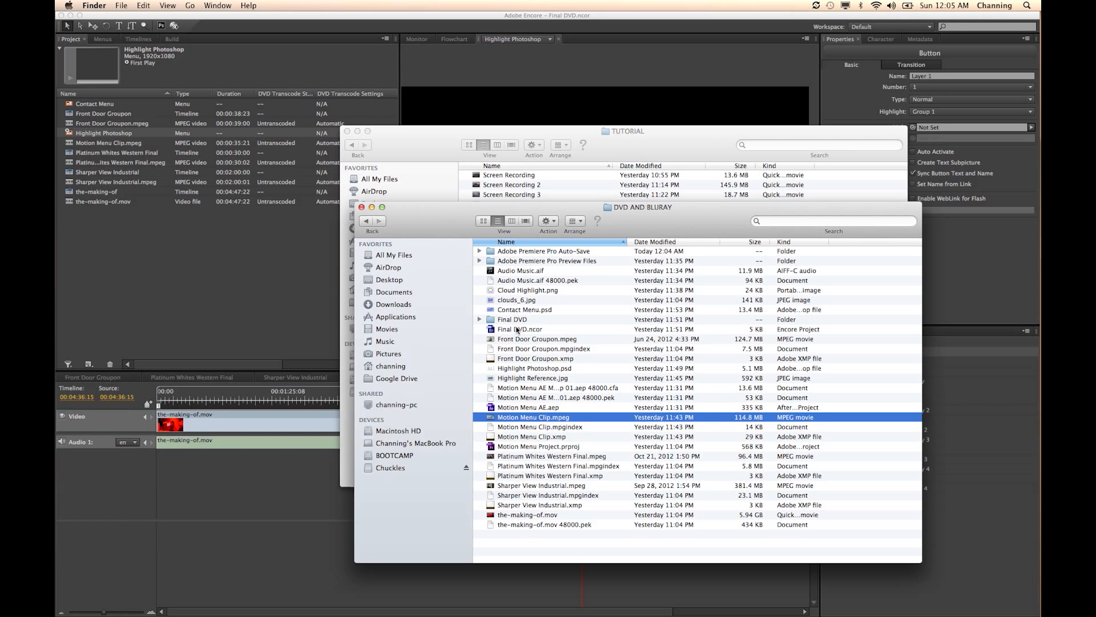
pyautogui.doubleClick(511, 418)
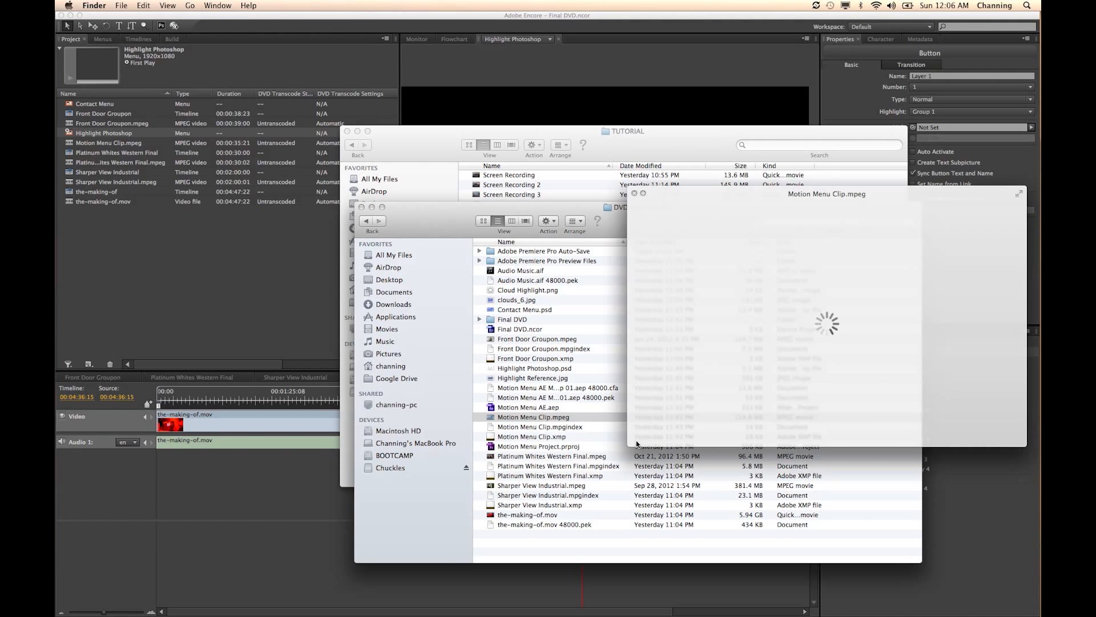
pyautogui.press('super+Tab')
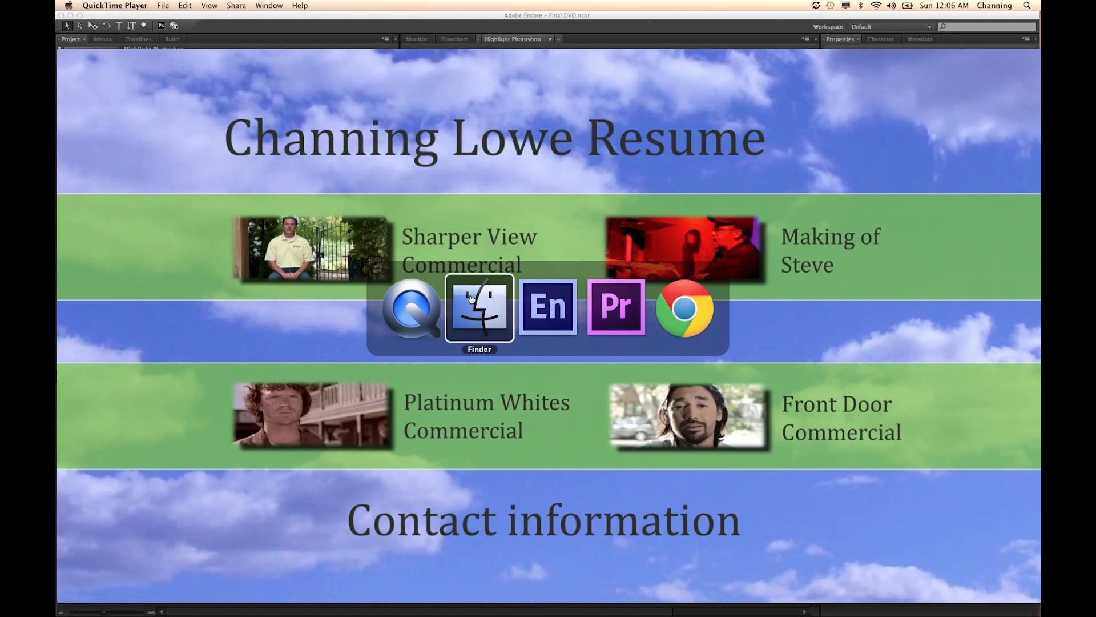
pyautogui.click(549, 304)
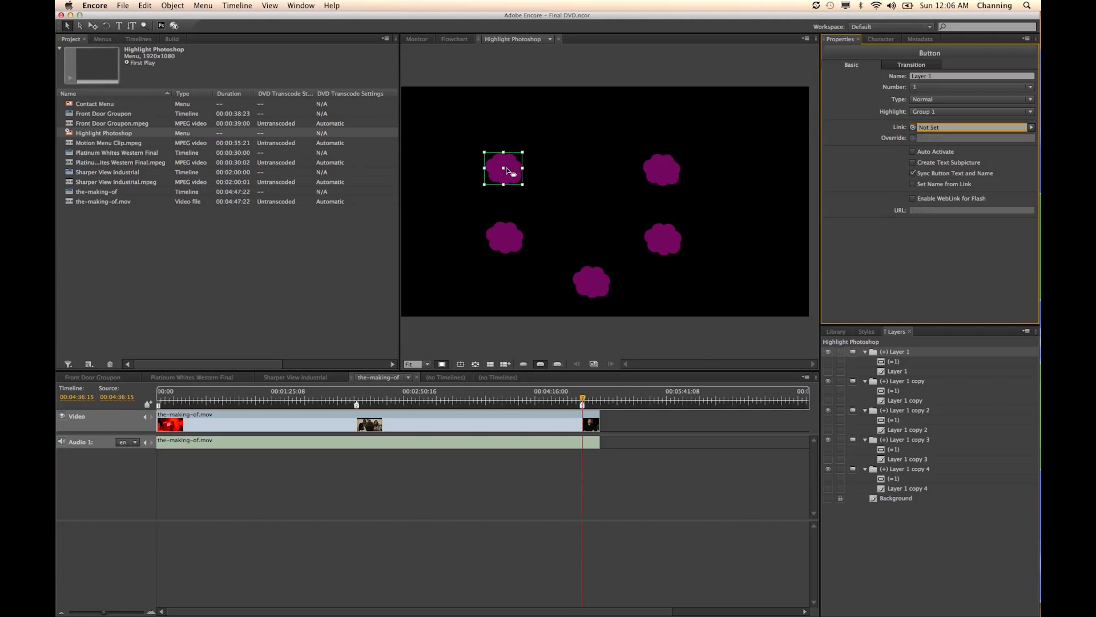
# Link the upper-left button to the Sharper View Industrial timeline and the upper-right button to the the-making-of timeline, checking the menu clip in QuickTime Player
pyautogui.moveTo(914, 128); pyautogui.dragTo(75, 177)
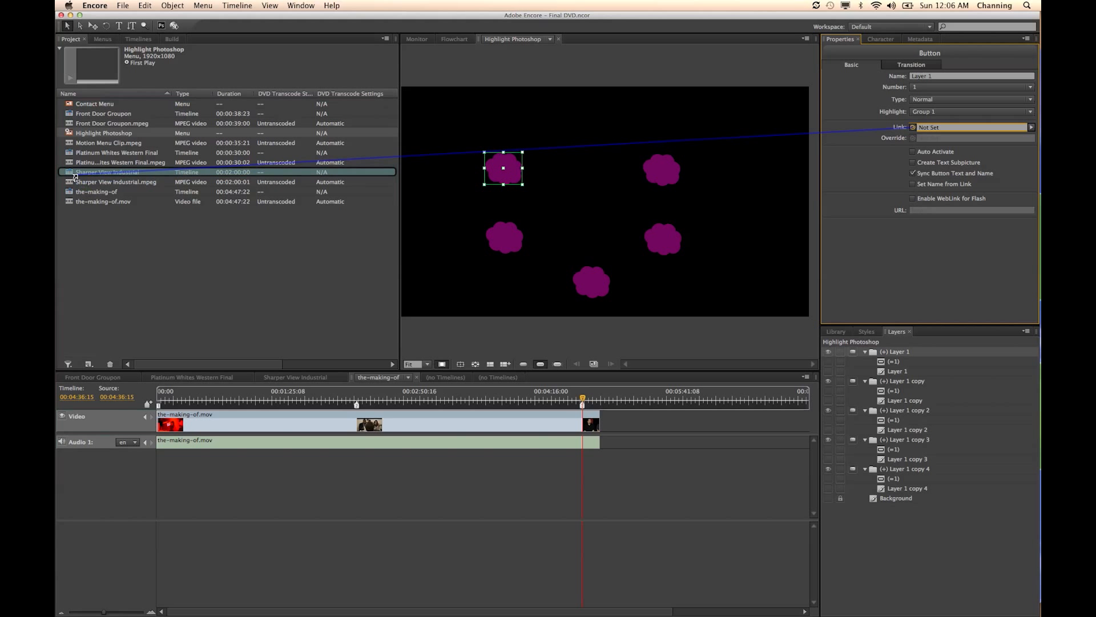
pyautogui.moveTo(75, 177); pyautogui.dragTo(76, 174)
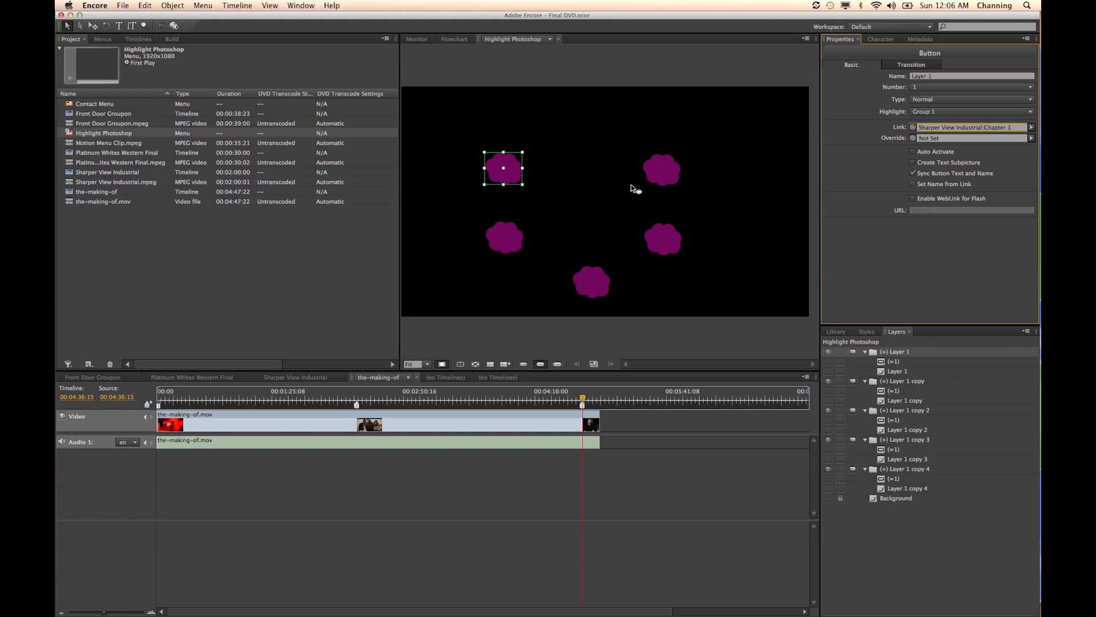
pyautogui.click(661, 174)
pyautogui.press('super+Tab')
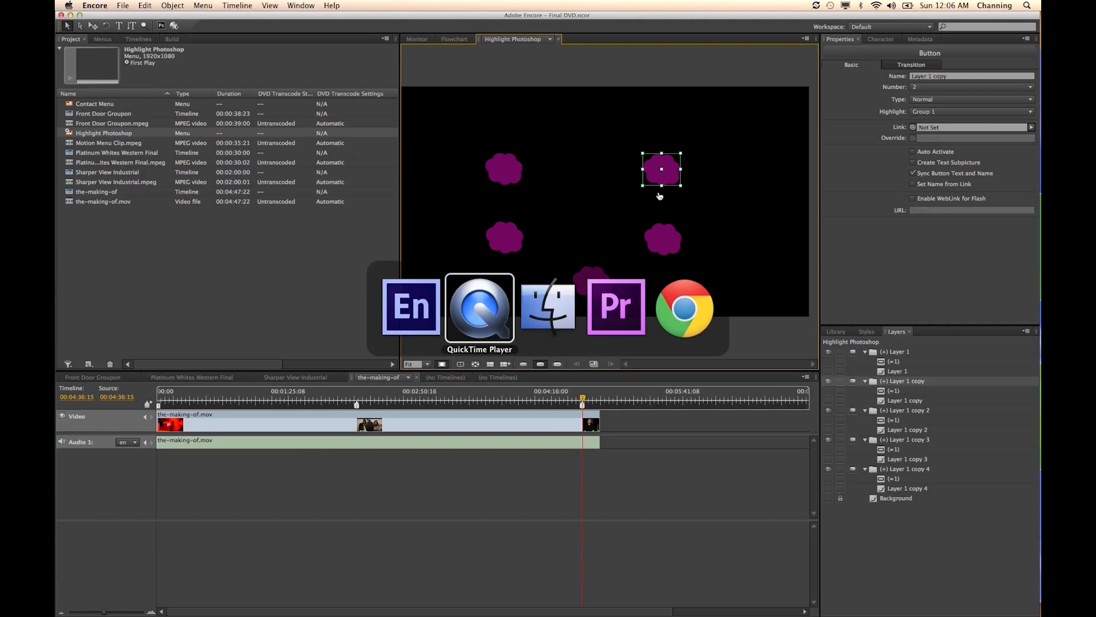
pyautogui.press('super+Tab')
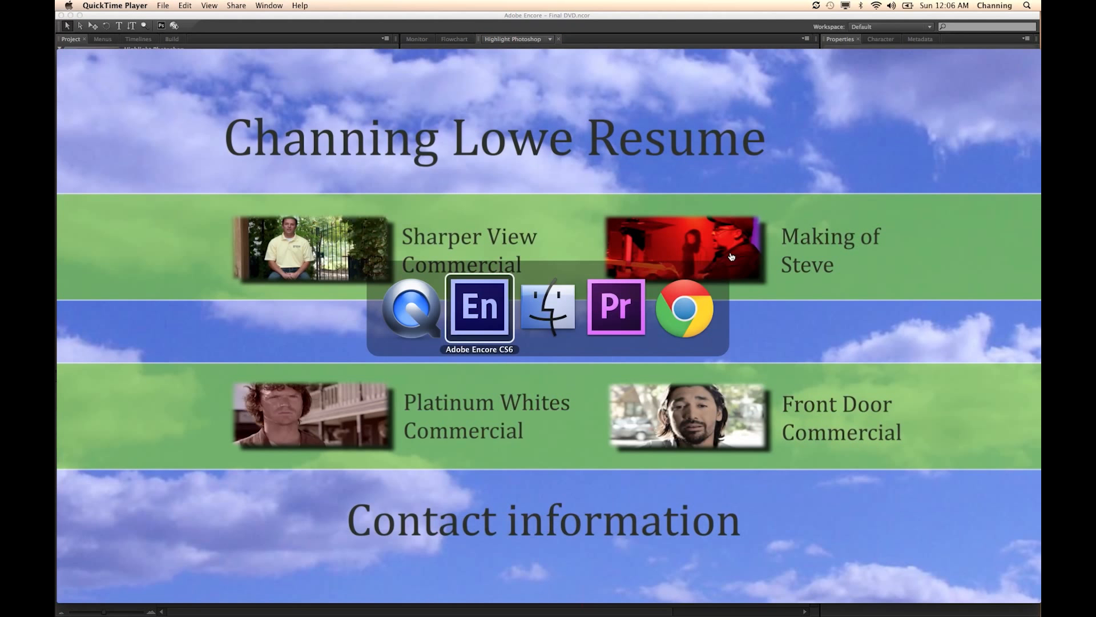
pyautogui.moveTo(912, 129); pyautogui.dragTo(96, 194)
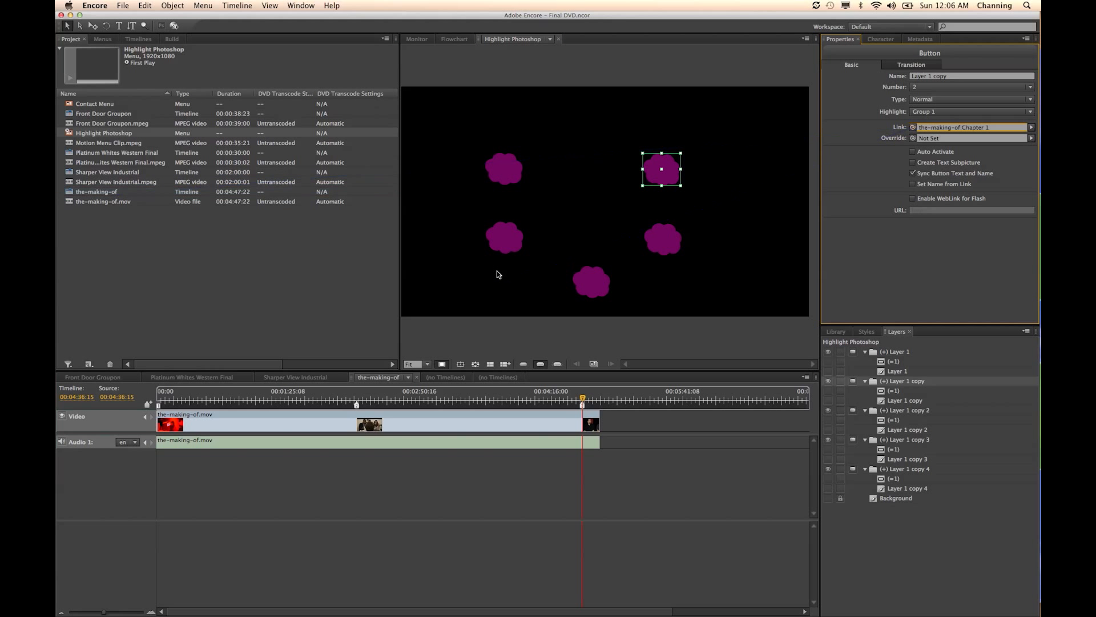
# Check the menu clip in QuickTime Player and link the middle-left button to the Platinum Whites Western Final timeline in Encore
pyautogui.click(510, 234)
pyautogui.press('super+Tab')
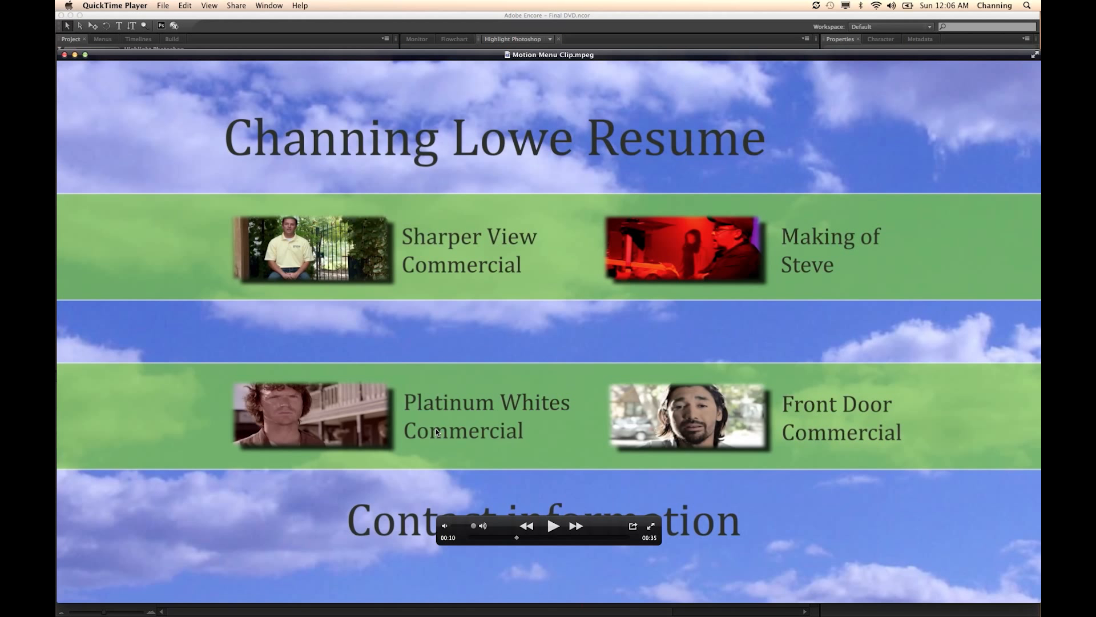
pyautogui.press('super+Tab')
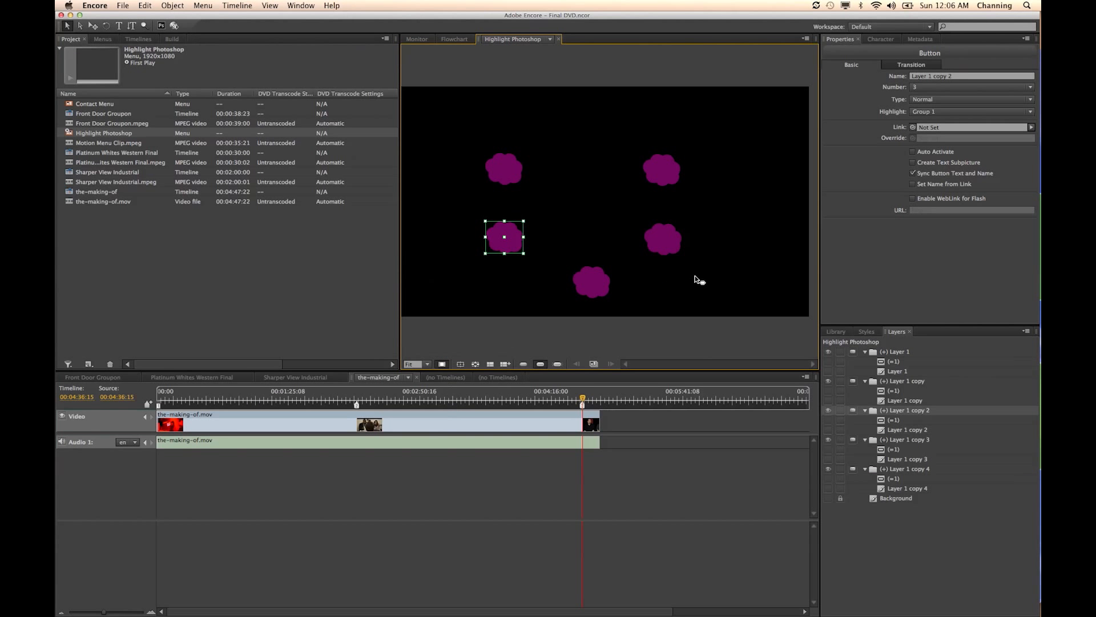
pyautogui.moveTo(913, 127); pyautogui.dragTo(115, 157)
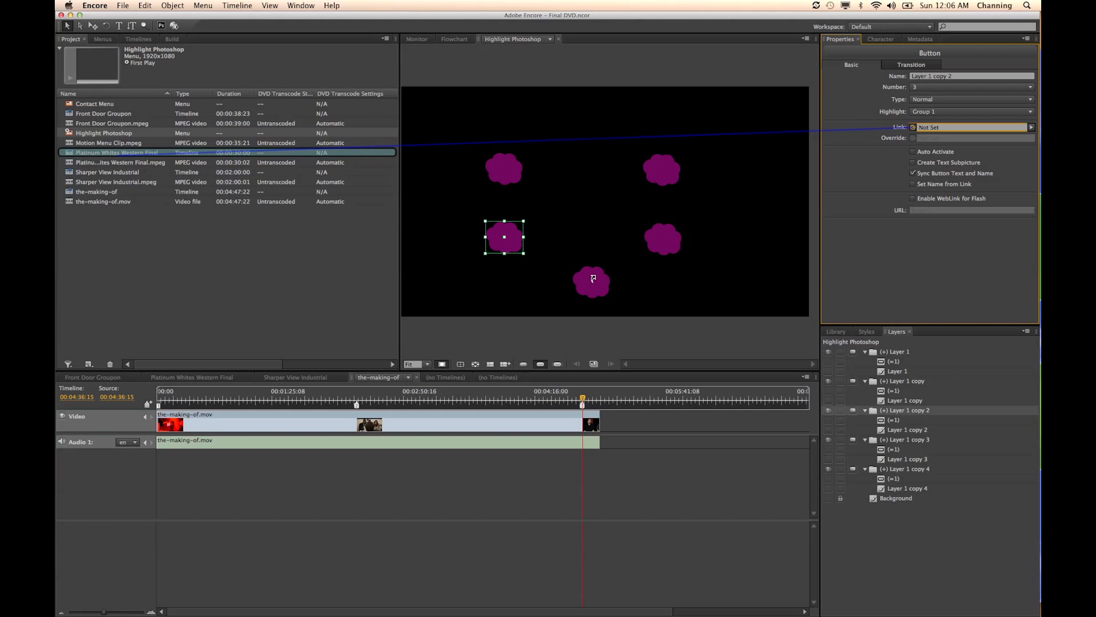
# Link the middle-right button to the Front Door Groupon timeline and the lowest button to Contact Menu
pyautogui.click(663, 239)
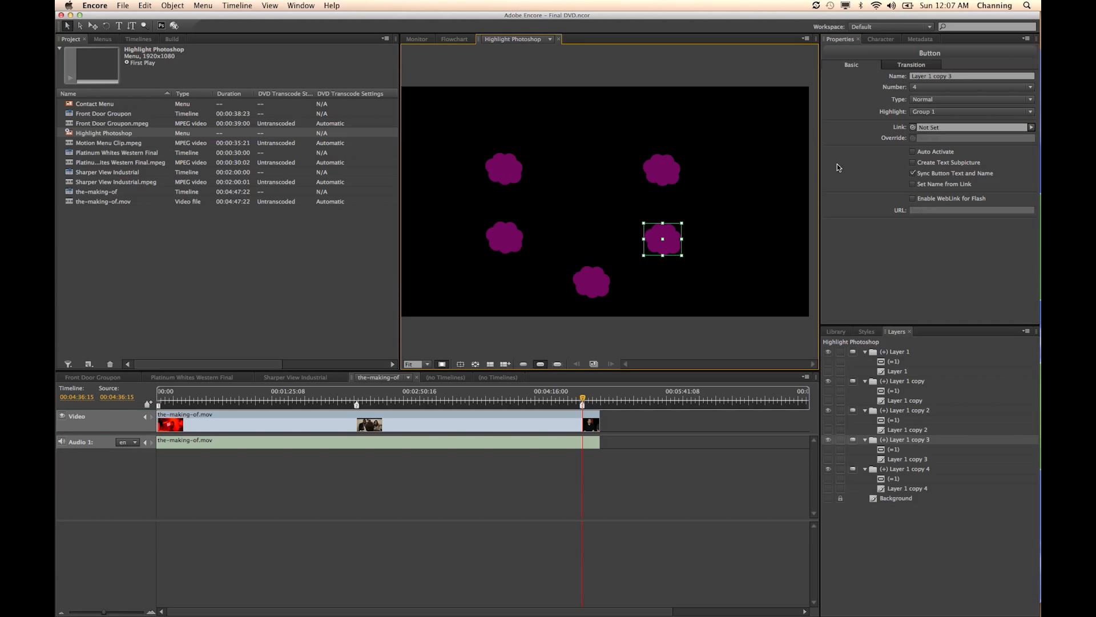
pyautogui.moveTo(912, 128); pyautogui.dragTo(140, 117)
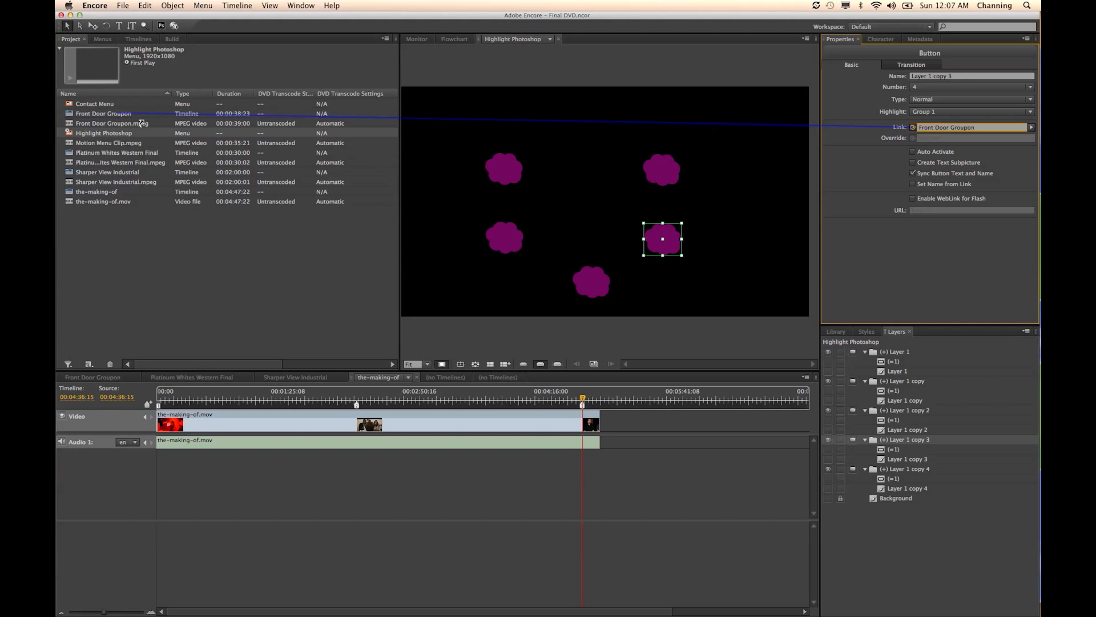
pyautogui.click(588, 283)
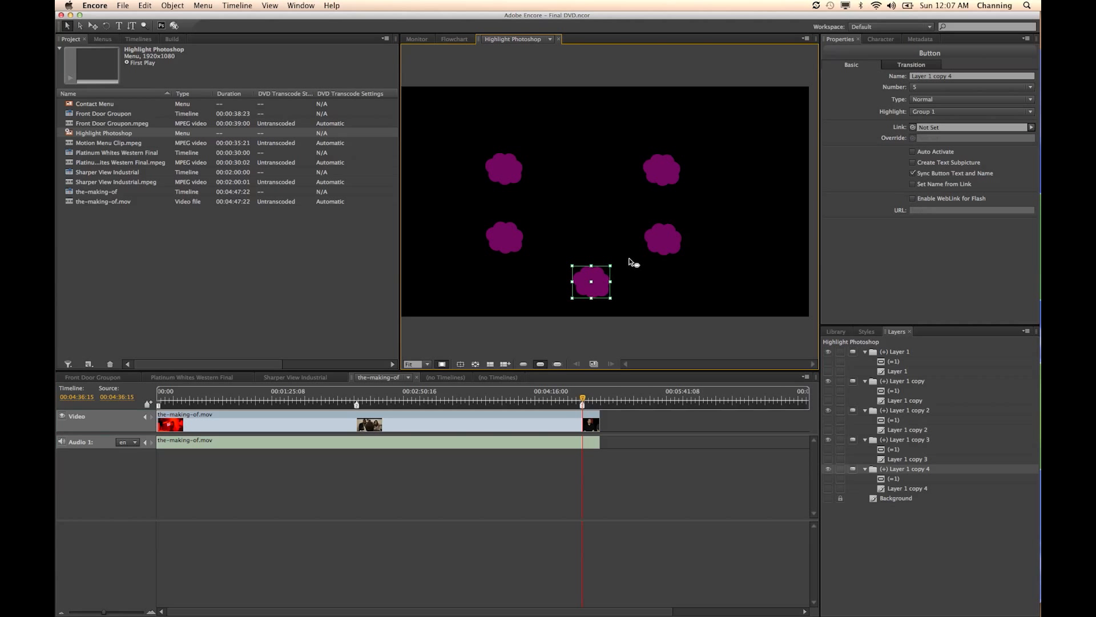
pyautogui.moveTo(913, 129); pyautogui.dragTo(90, 105)
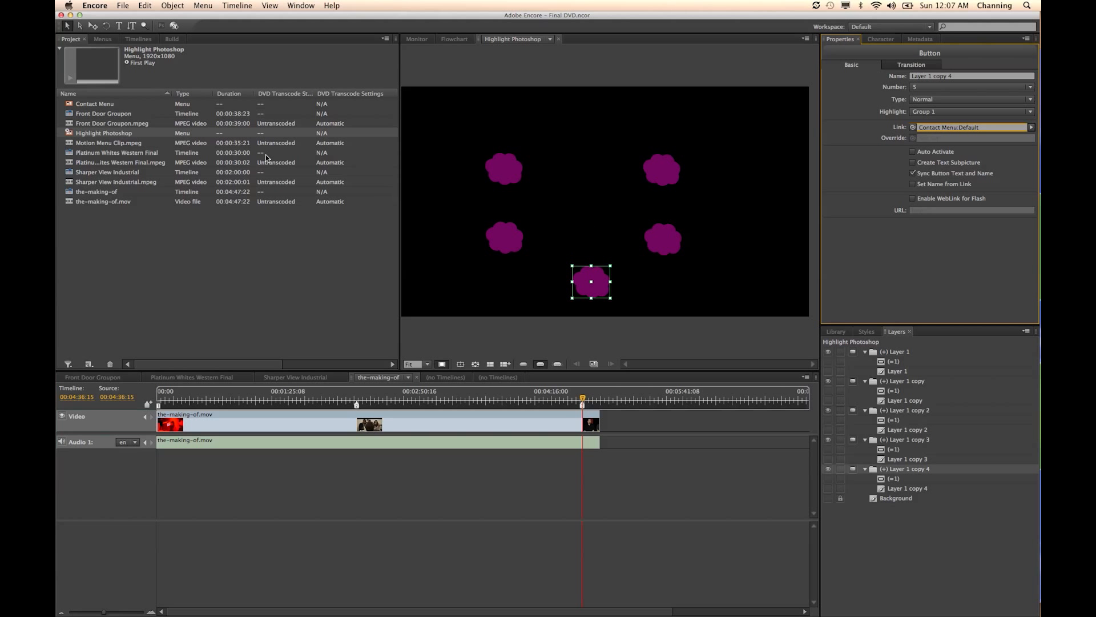
# Open Contact Menu and link its Back to Main Menu button to the Highlight Photoshop menu
pyautogui.doubleClick(101, 105)
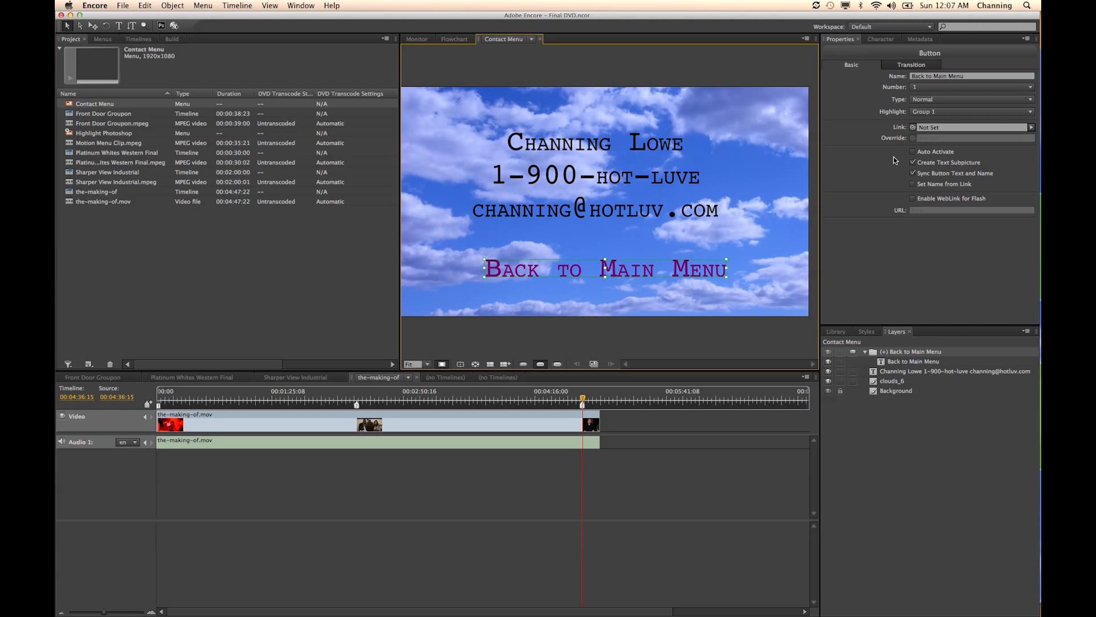
pyautogui.moveTo(913, 129); pyautogui.dragTo(94, 134)
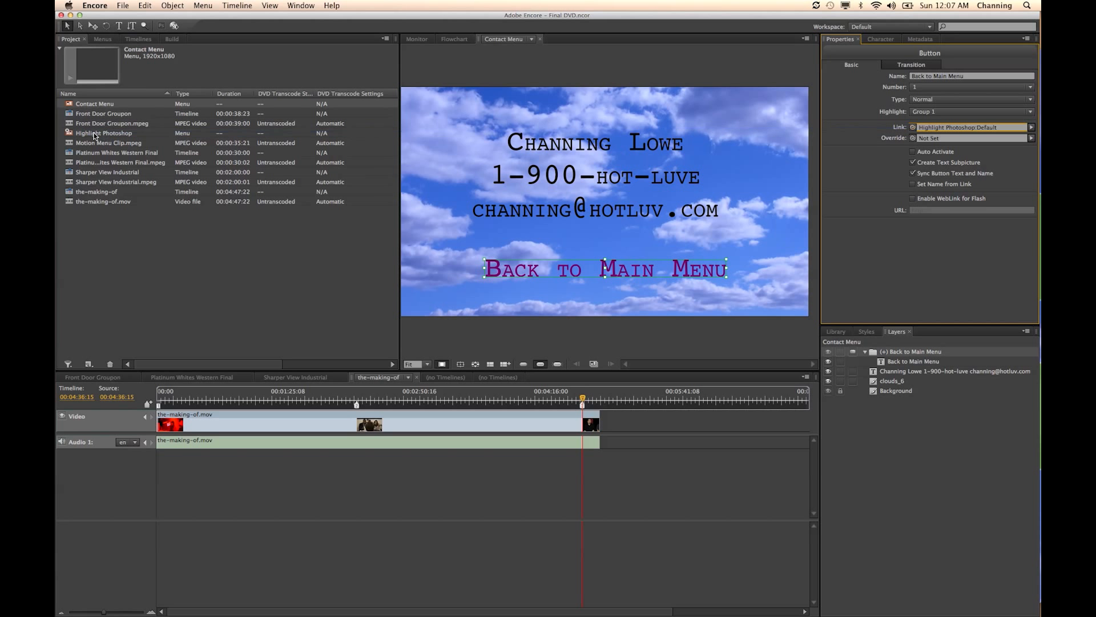
pyautogui.click(94, 133)
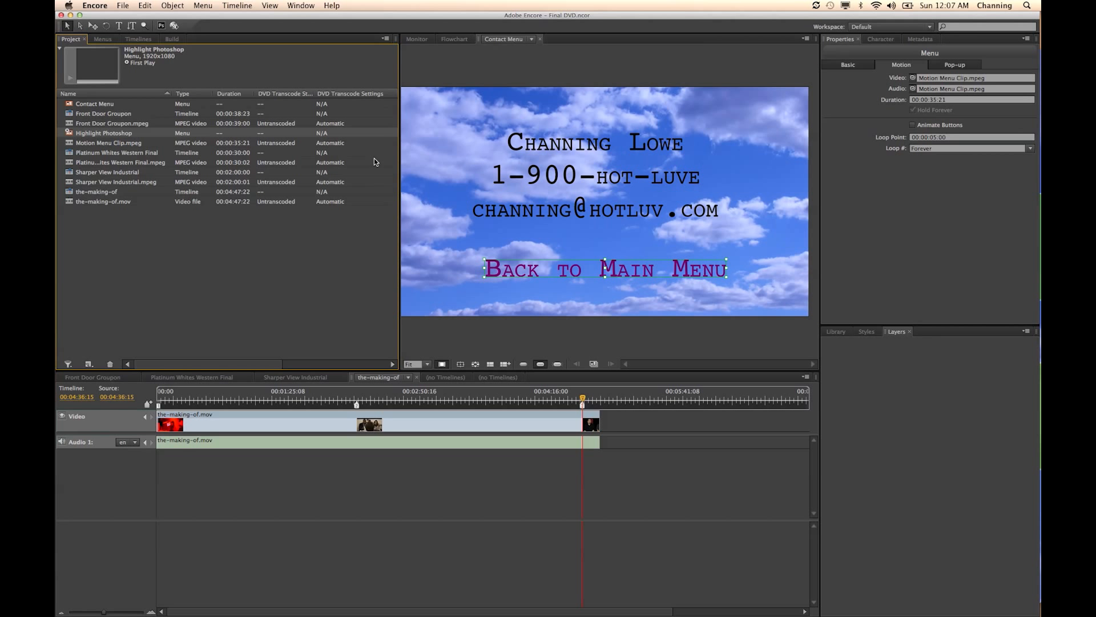
# Set the end action of the Front Door Groupon and Platinum Whites Western Final timelines to the Highlight Photoshop menu
pyautogui.click(102, 153)
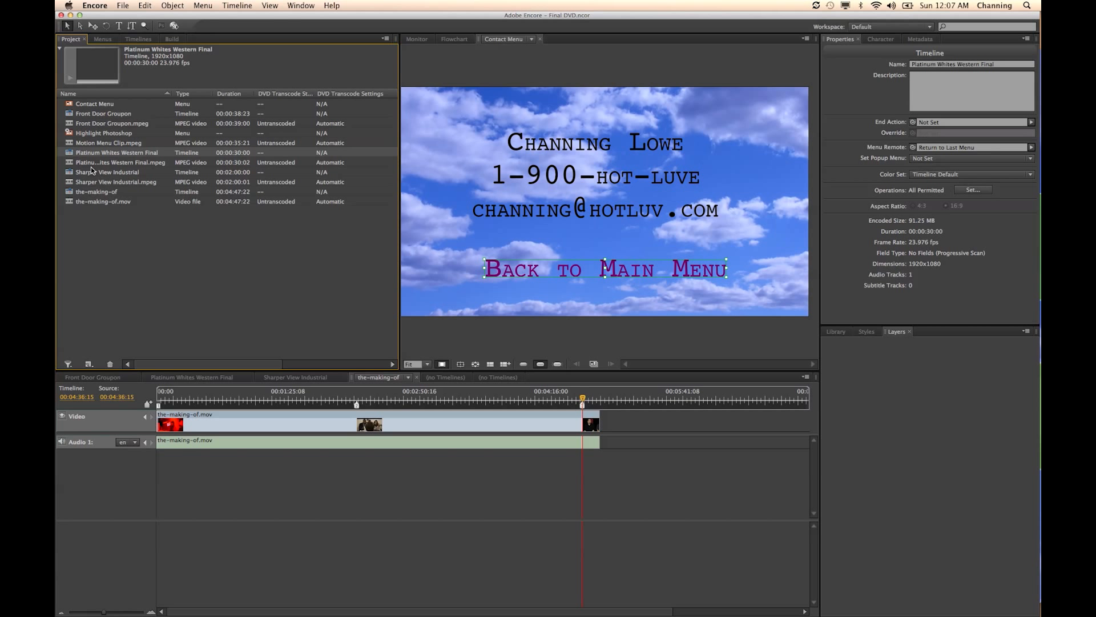
pyautogui.doubleClick(74, 116)
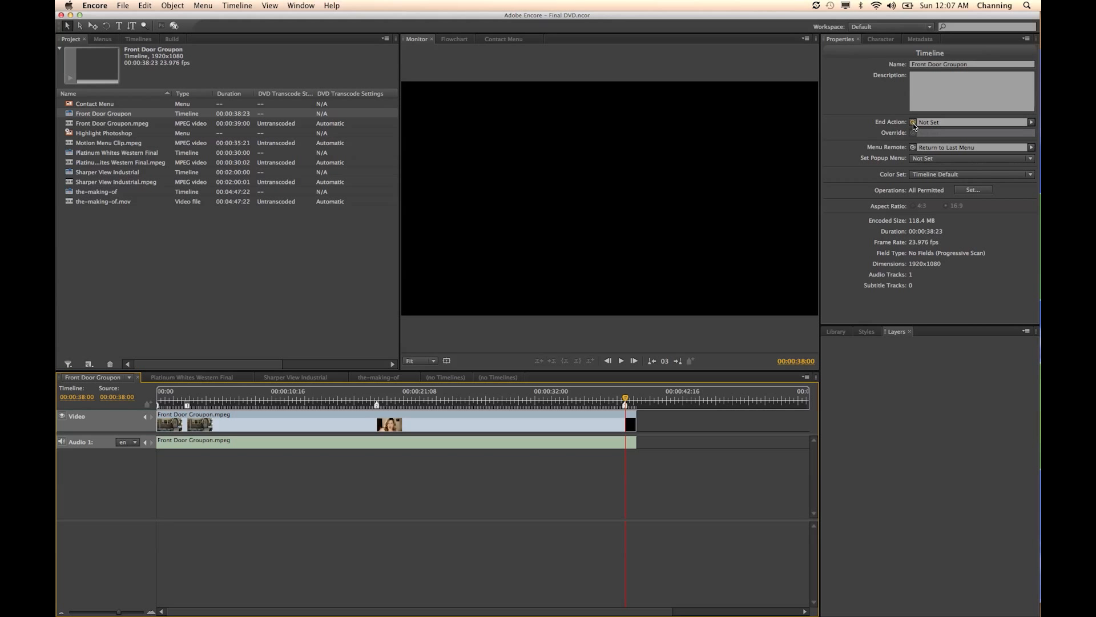
pyautogui.moveTo(913, 122); pyautogui.dragTo(132, 133)
pyautogui.click(125, 154)
pyautogui.moveTo(913, 125); pyautogui.dragTo(120, 135)
# Set the end action of the Sharper View Industrial and the-making-of timelines to the Highlight Photoshop menu
pyautogui.click(137, 173)
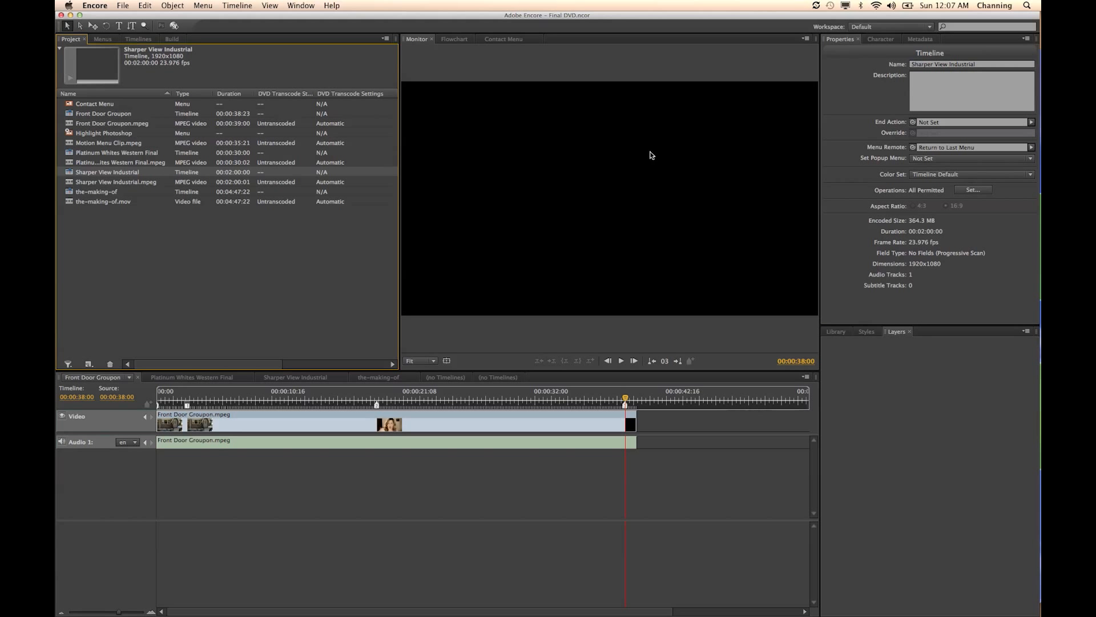
pyautogui.moveTo(913, 122); pyautogui.dragTo(114, 135)
pyautogui.click(113, 191)
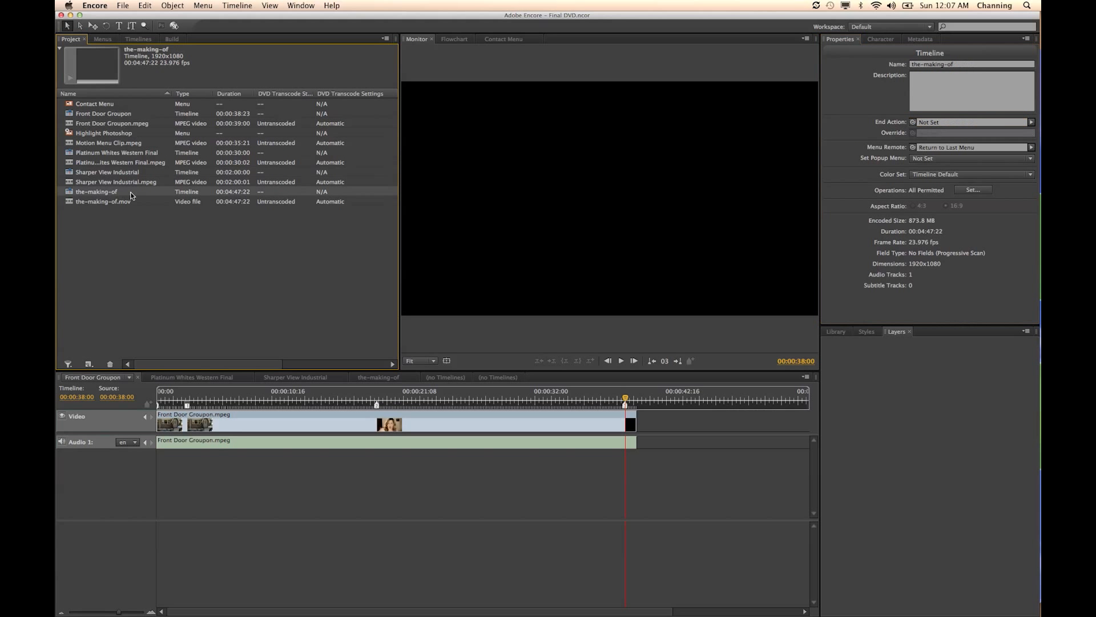
pyautogui.moveTo(914, 123); pyautogui.dragTo(119, 135)
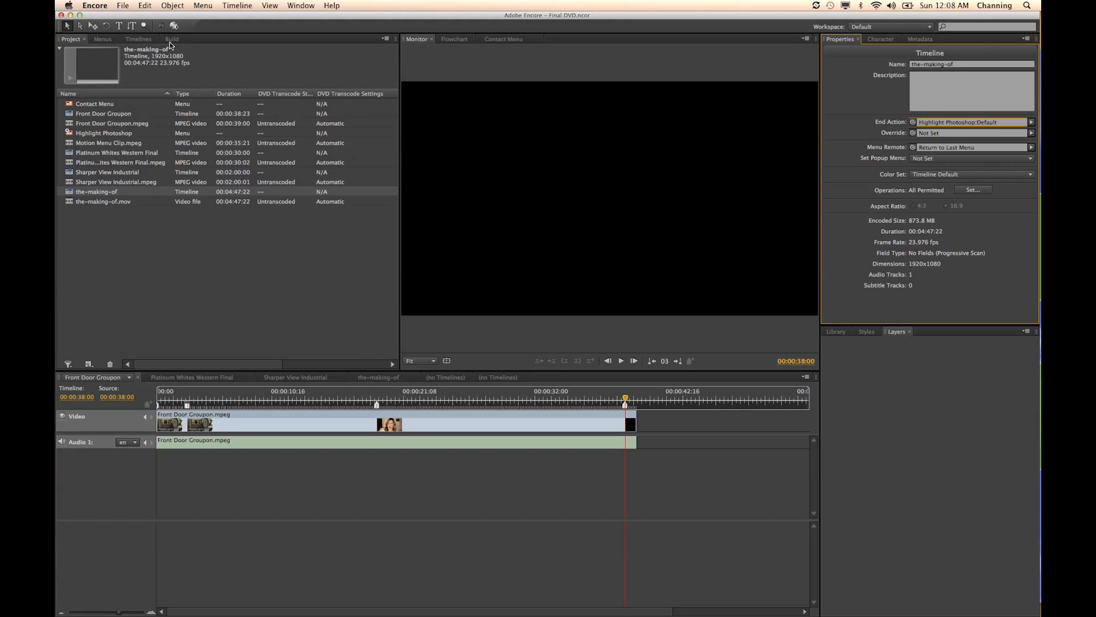
# Preview the project and play the Sharper View and Making of Steve videos from the menu, skipping through their chapters
pyautogui.click(174, 26)
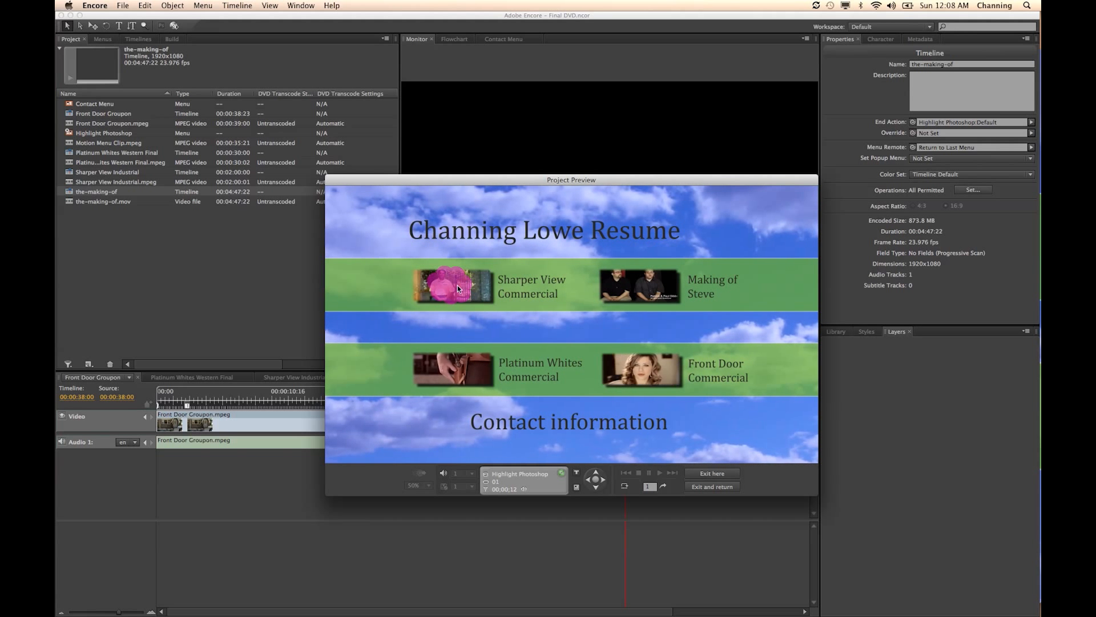
pyautogui.click(595, 479)
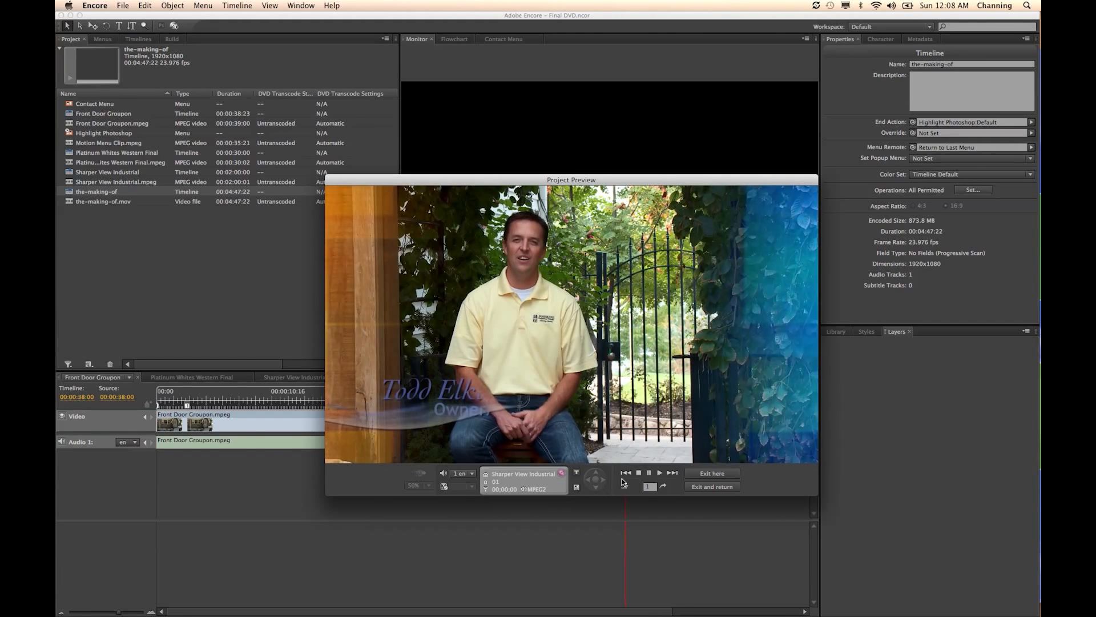
pyautogui.click(673, 473)
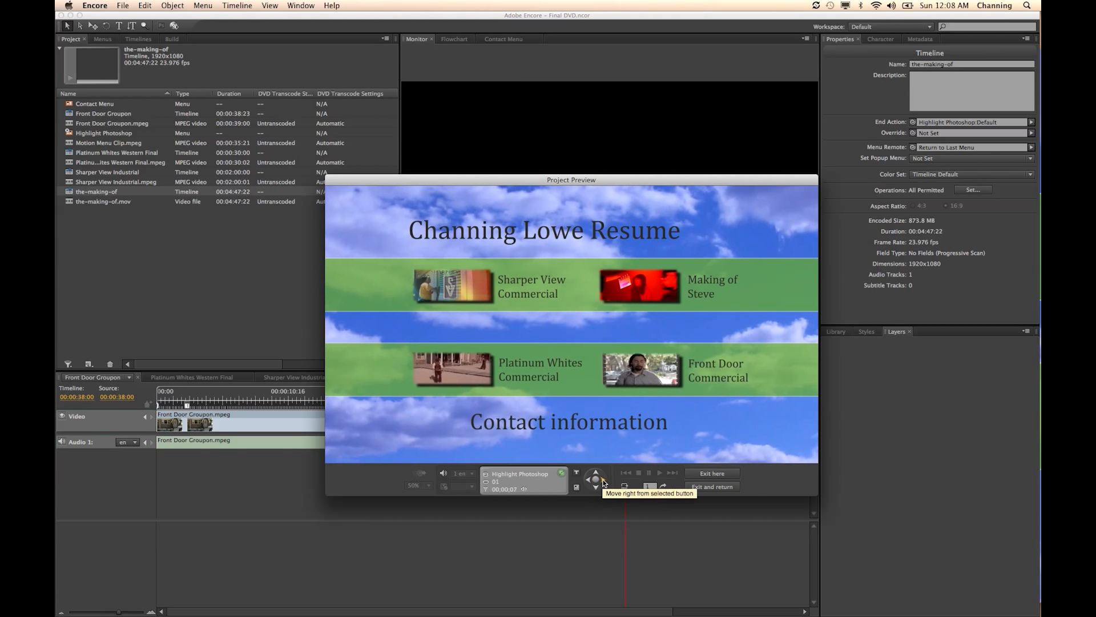
pyautogui.click(603, 480)
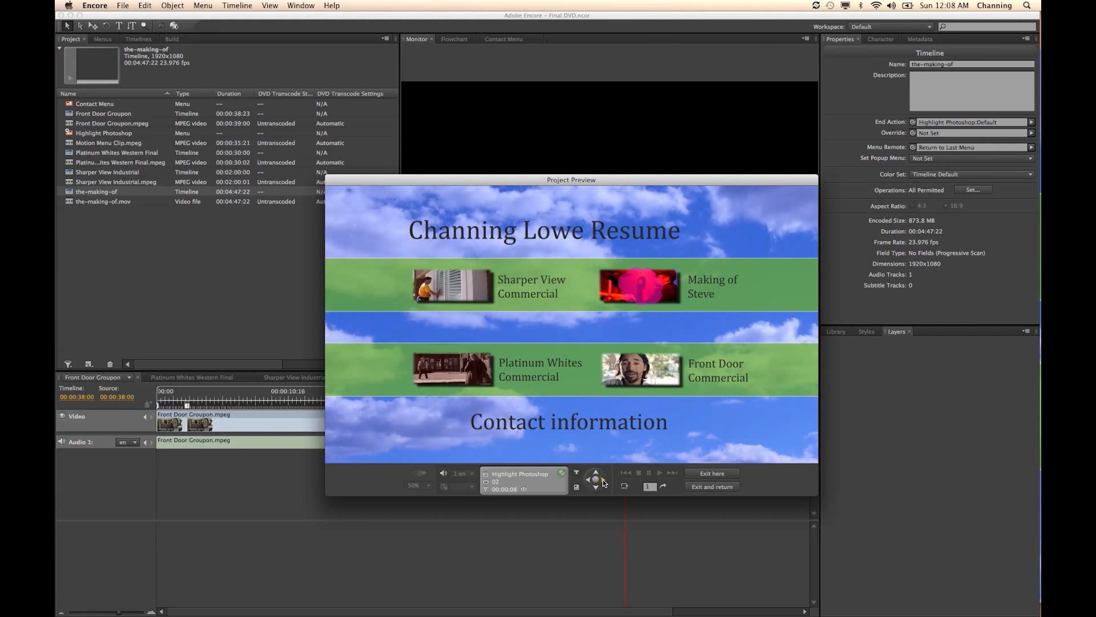
pyautogui.click(596, 480)
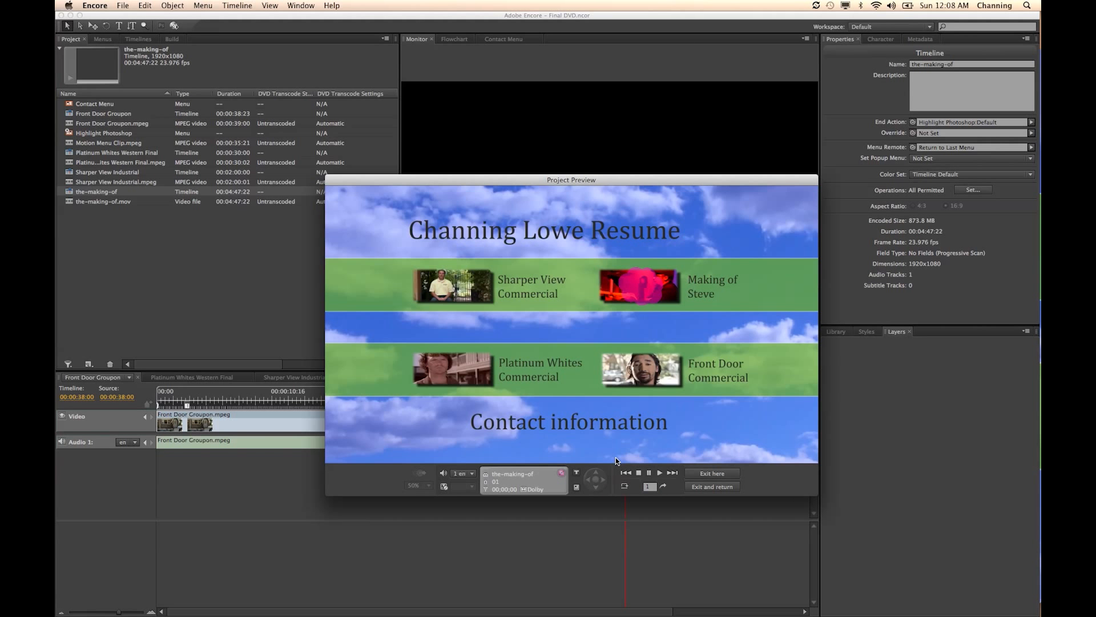
pyautogui.click(673, 472)
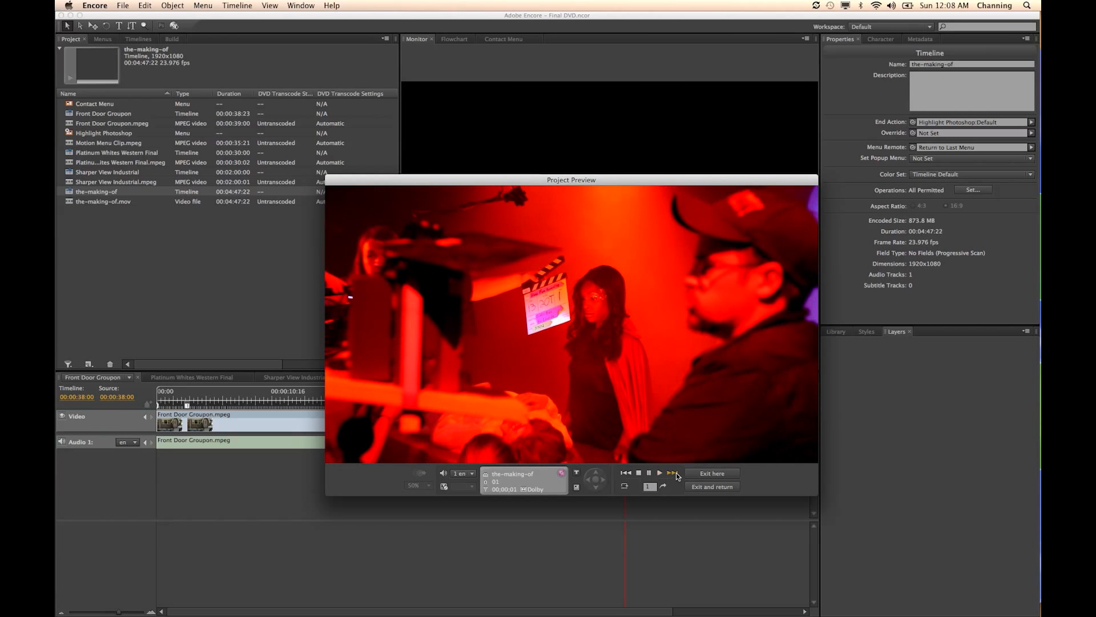
pyautogui.click(673, 473)
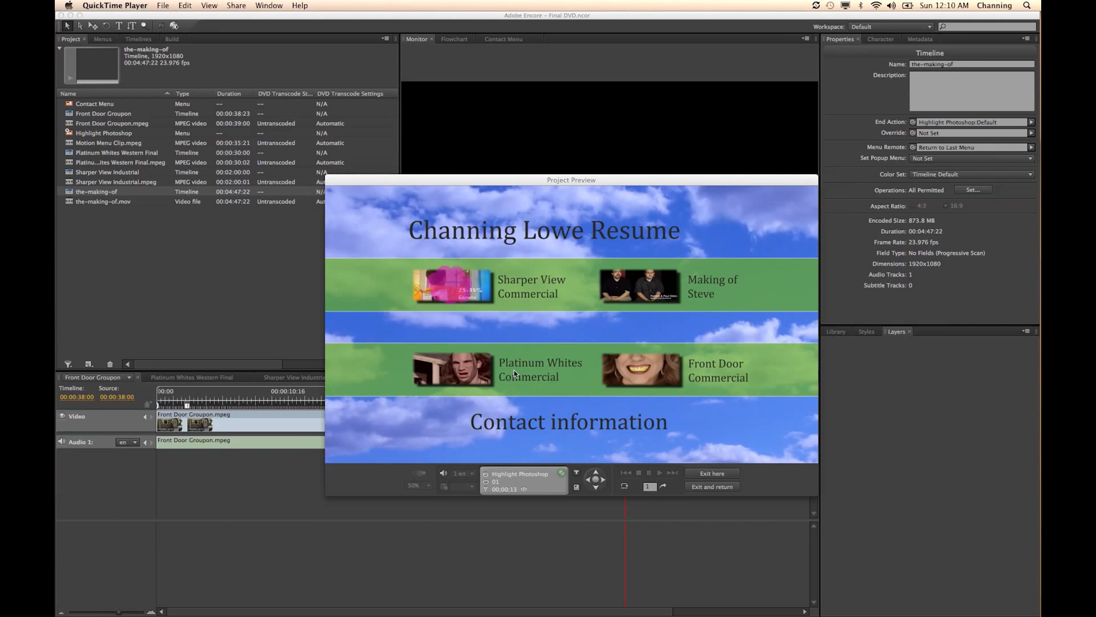
# Test the remote navigation between menu buttons, open the contact menu, return to the main menu and exit the preview there
pyautogui.click(597, 488)
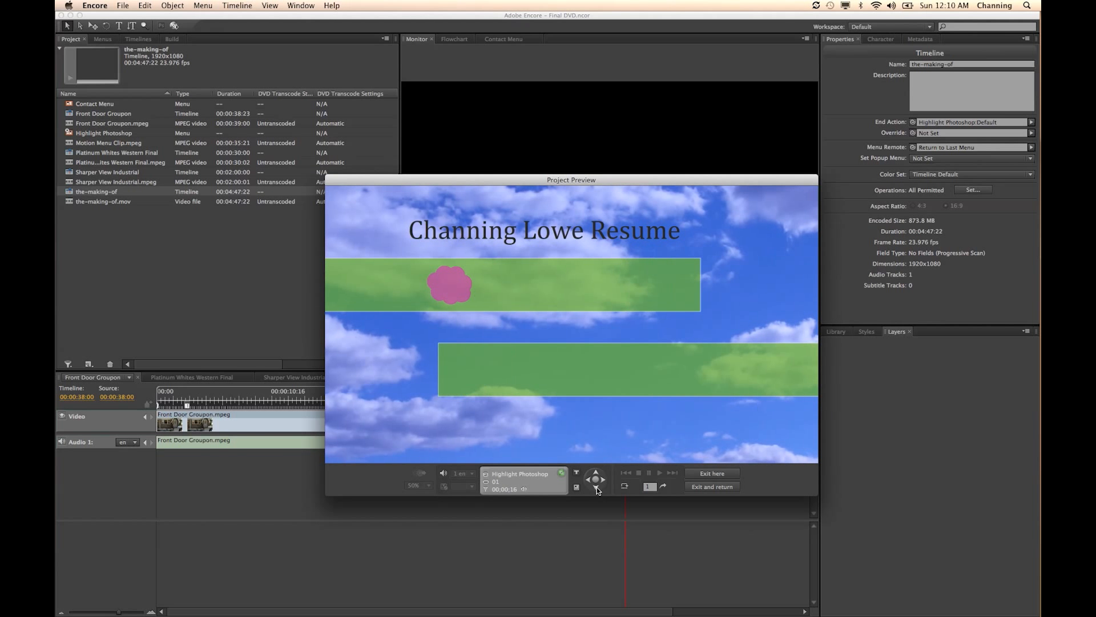
pyautogui.click(596, 488)
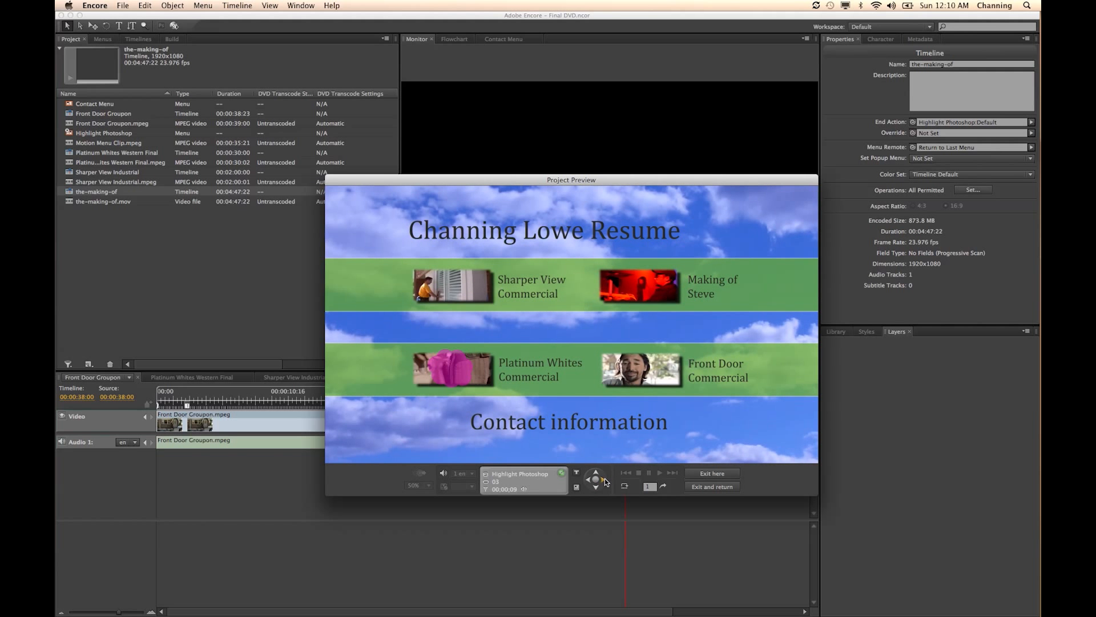
pyautogui.click(604, 478)
pyautogui.click(596, 486)
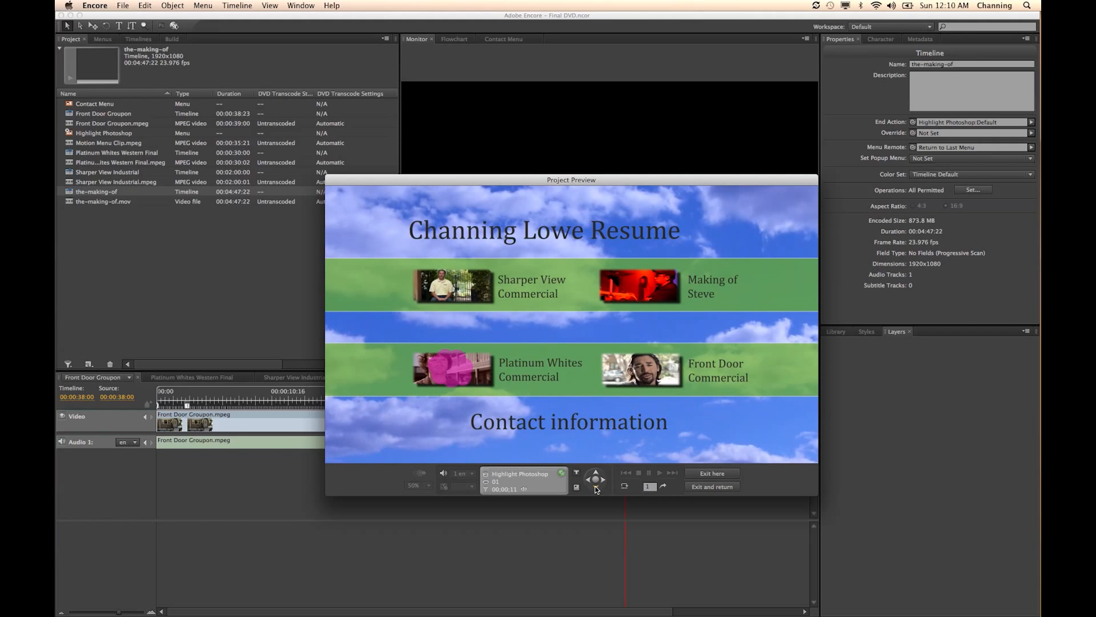
pyautogui.click(566, 430)
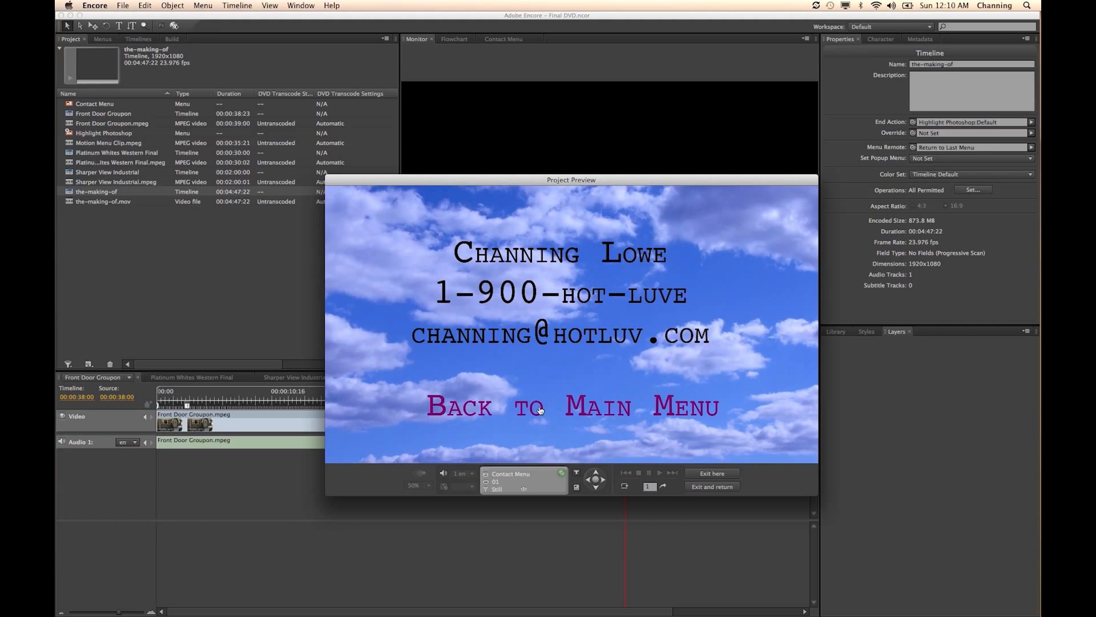
pyautogui.click(587, 418)
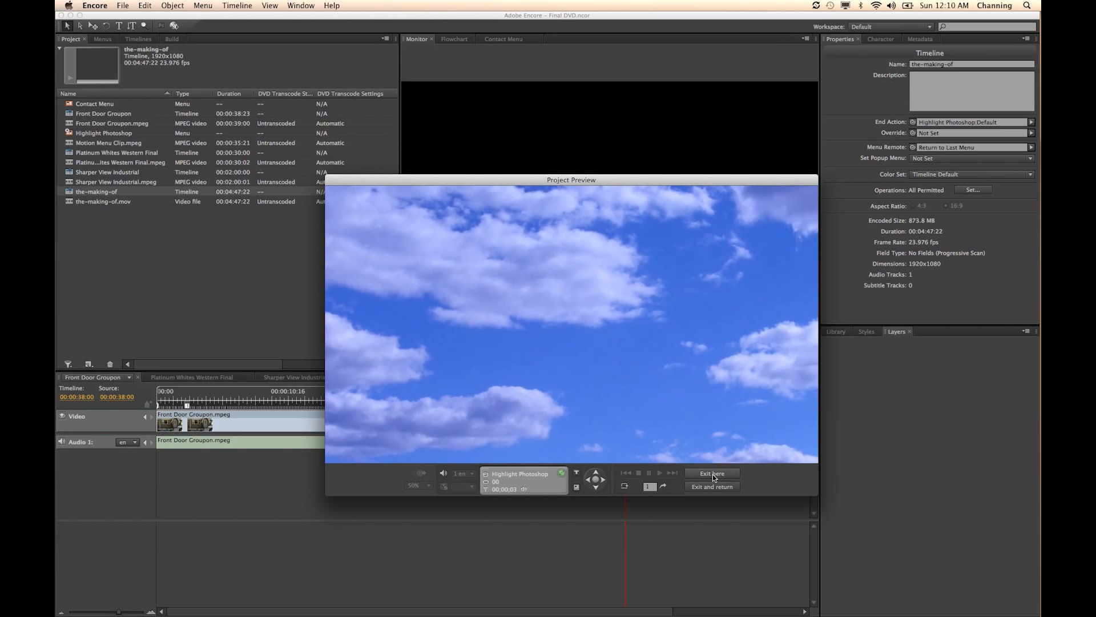
pyautogui.click(714, 474)
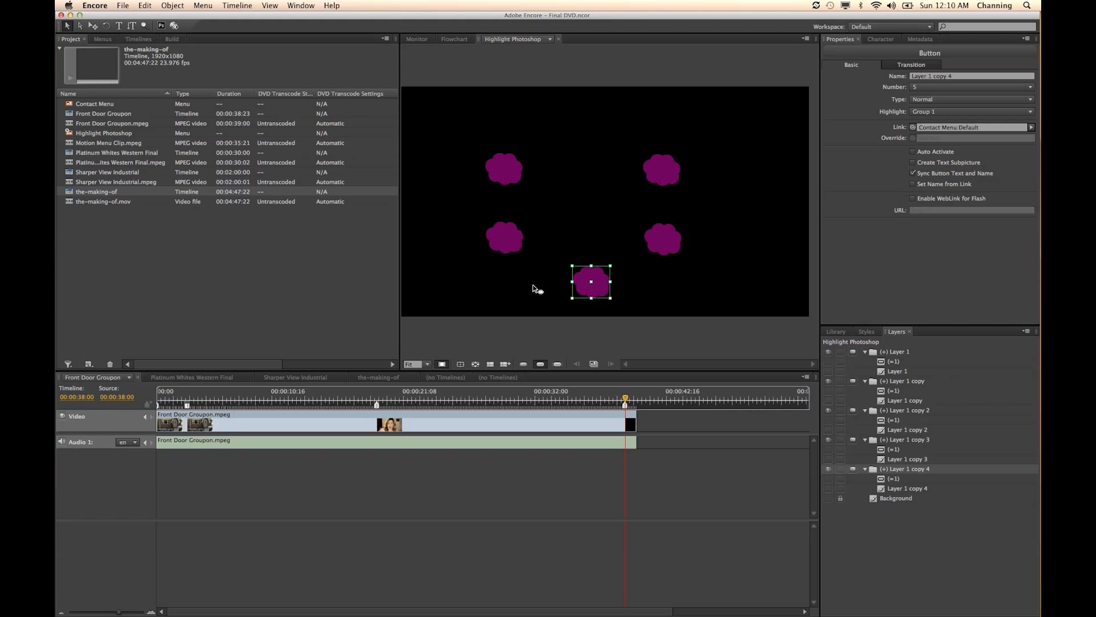
# Display the button routing on the Highlight Photoshop menu and turn off its automatic button routing
pyautogui.click(476, 365)
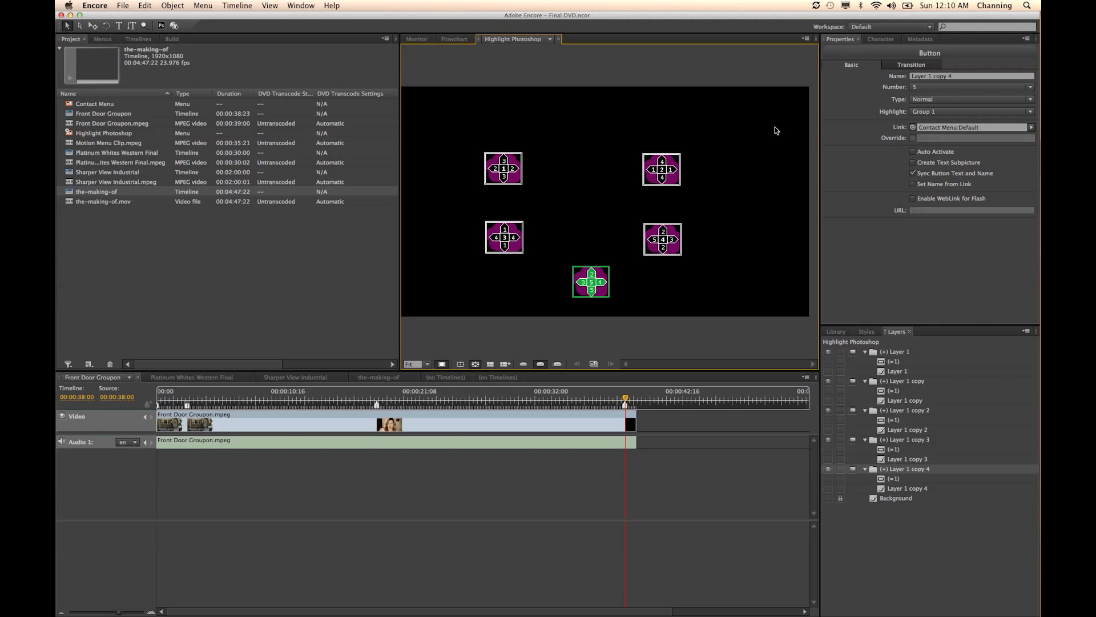
pyautogui.click(759, 129)
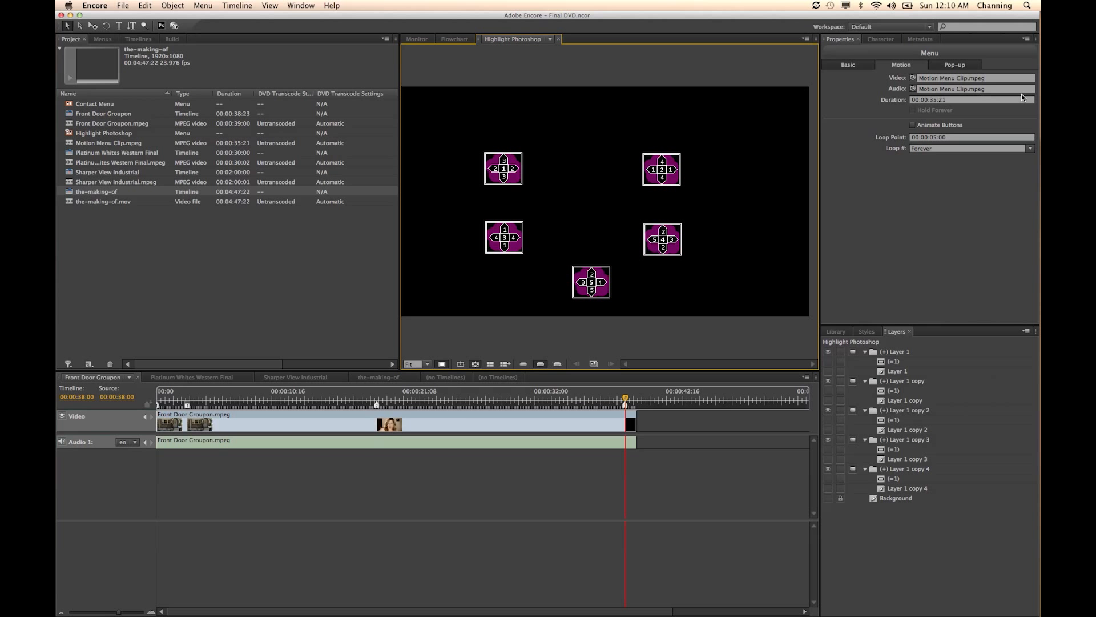
pyautogui.click(858, 65)
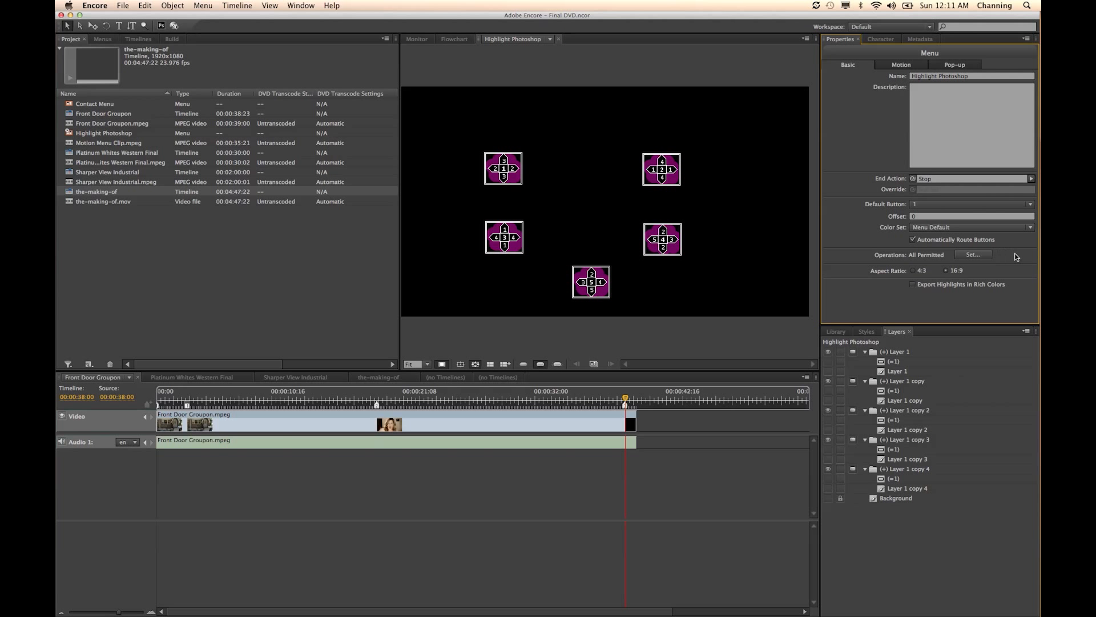
pyautogui.click(913, 241)
# Route button 1 down to button 3, left and right to button 2 and up to button 5, and button 3 down to button 5
pyautogui.moveTo(505, 177); pyautogui.dragTo(507, 235)
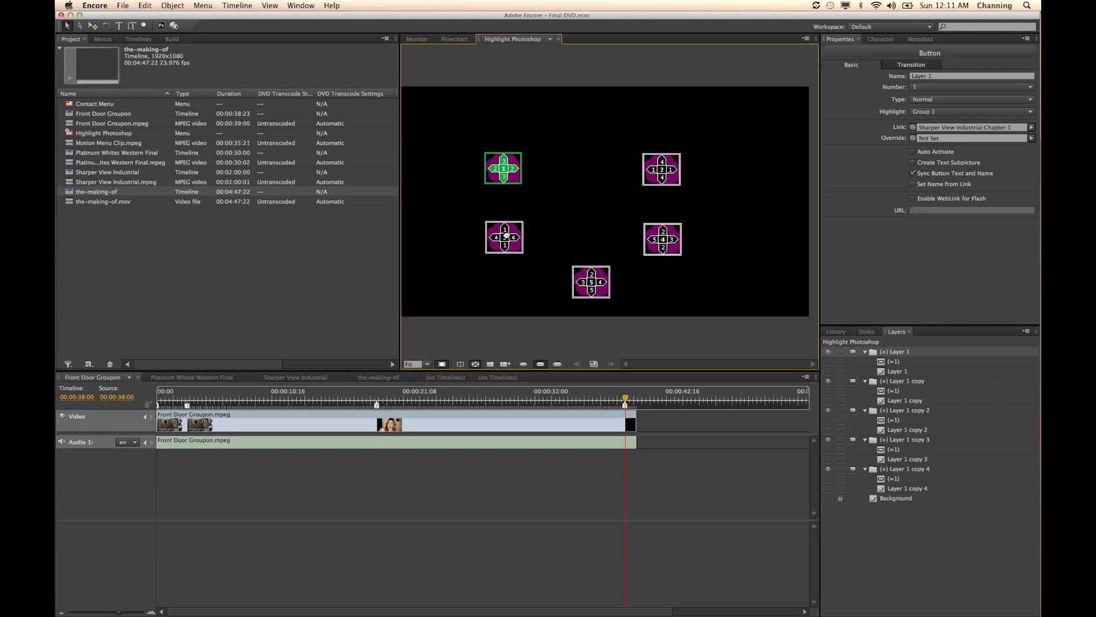
pyautogui.moveTo(528, 170); pyautogui.dragTo(660, 170)
pyautogui.moveTo(491, 168); pyautogui.dragTo(660, 167)
pyautogui.moveTo(506, 160); pyautogui.dragTo(594, 282)
pyautogui.click(506, 245)
pyautogui.moveTo(510, 250); pyautogui.dragTo(583, 280)
pyautogui.moveTo(514, 237)
pyautogui.mouseDown()
pyautogui.moveTo(650, 239)
pyautogui.moveTo(513, 241)
pyautogui.mouseUp()
# Route button 4 left to button 3 and down to button 5, and route button 2 up to button 5
pyautogui.click(657, 240)
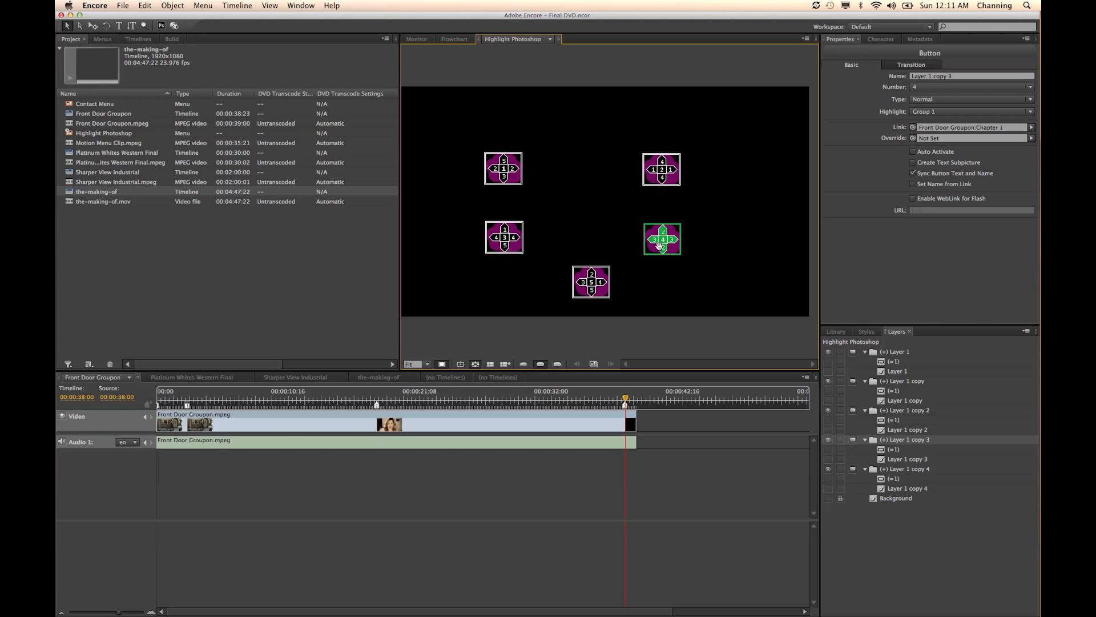
pyautogui.moveTo(650, 258); pyautogui.dragTo(606, 279)
pyautogui.moveTo(662, 229); pyautogui.dragTo(591, 279)
pyautogui.click(662, 160)
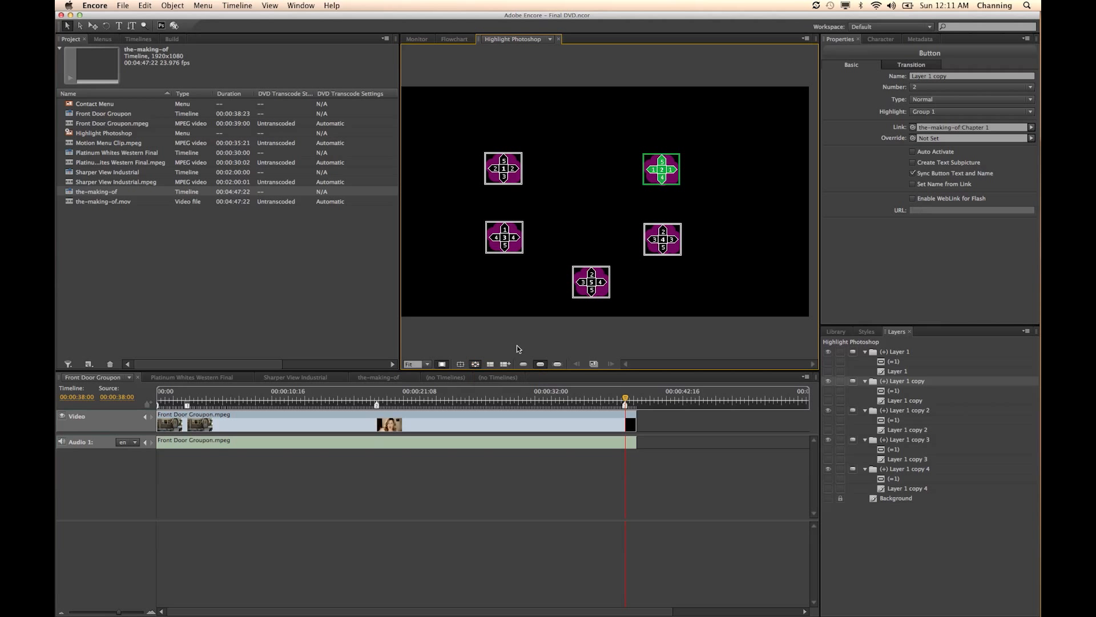
# Examine the basic settings of the Highlight Photoshop menu and the links of its five buttons
pyautogui.click(731, 208)
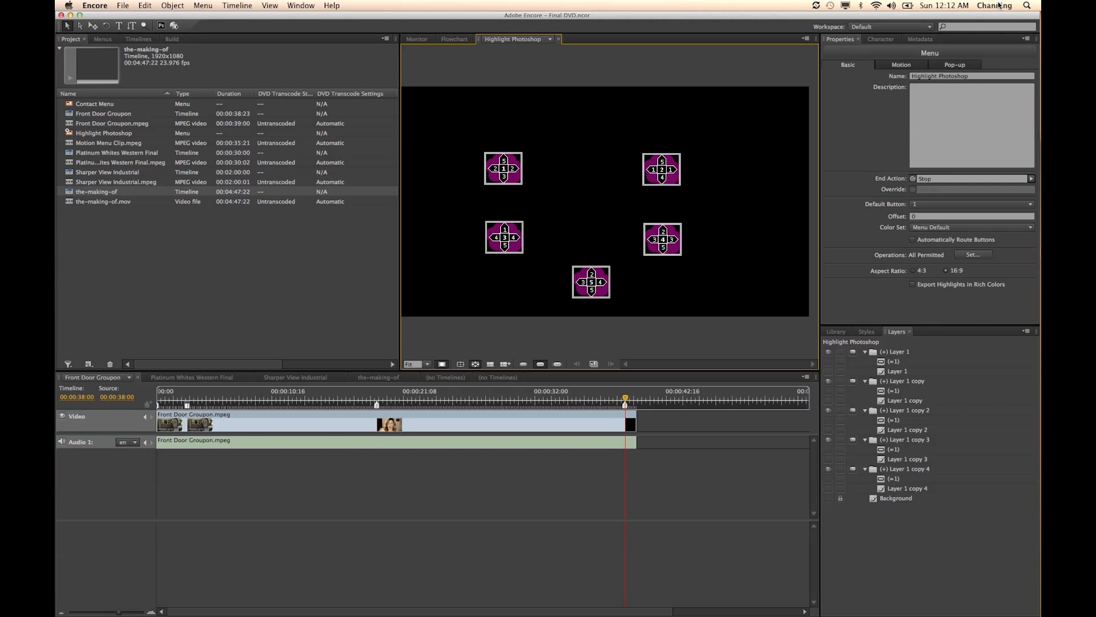
pyautogui.click(868, 69)
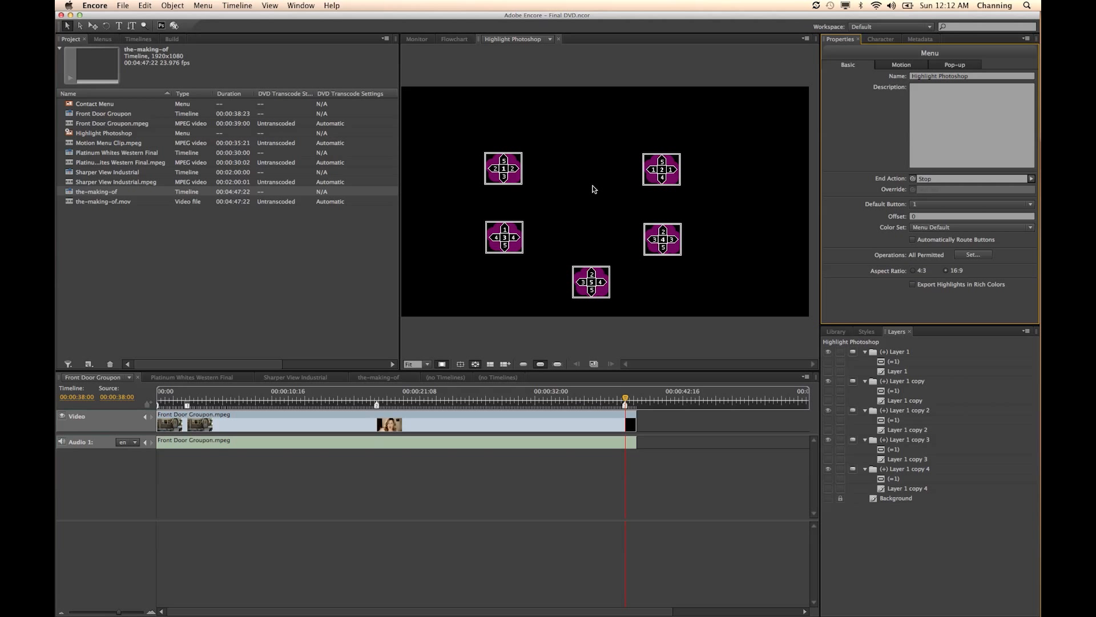
pyautogui.click(519, 179)
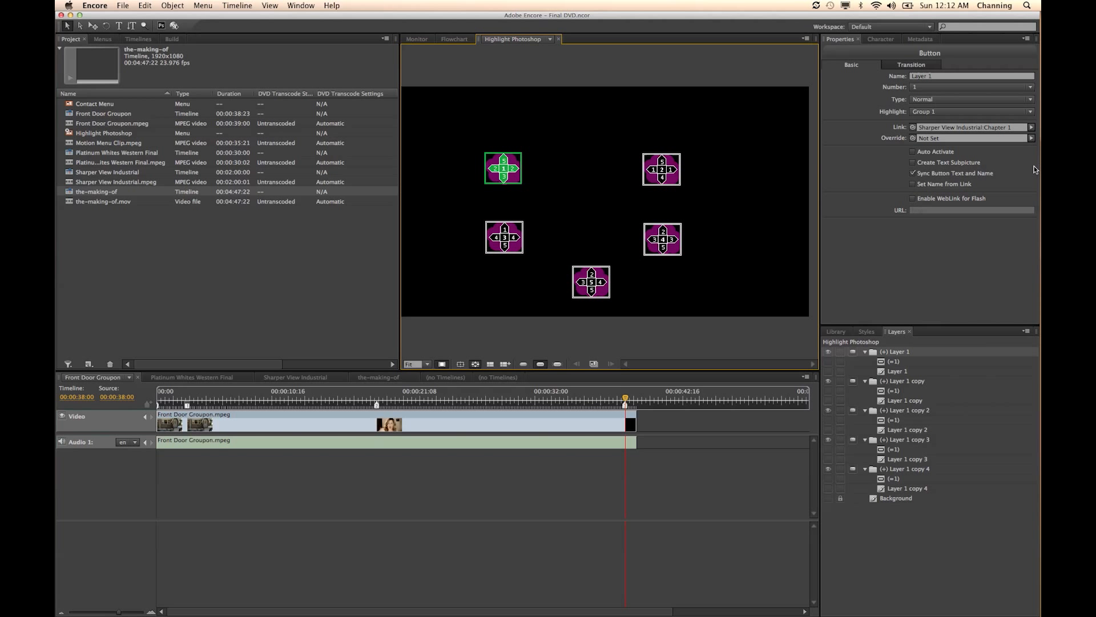
pyautogui.click(951, 84)
pyautogui.click(812, 116)
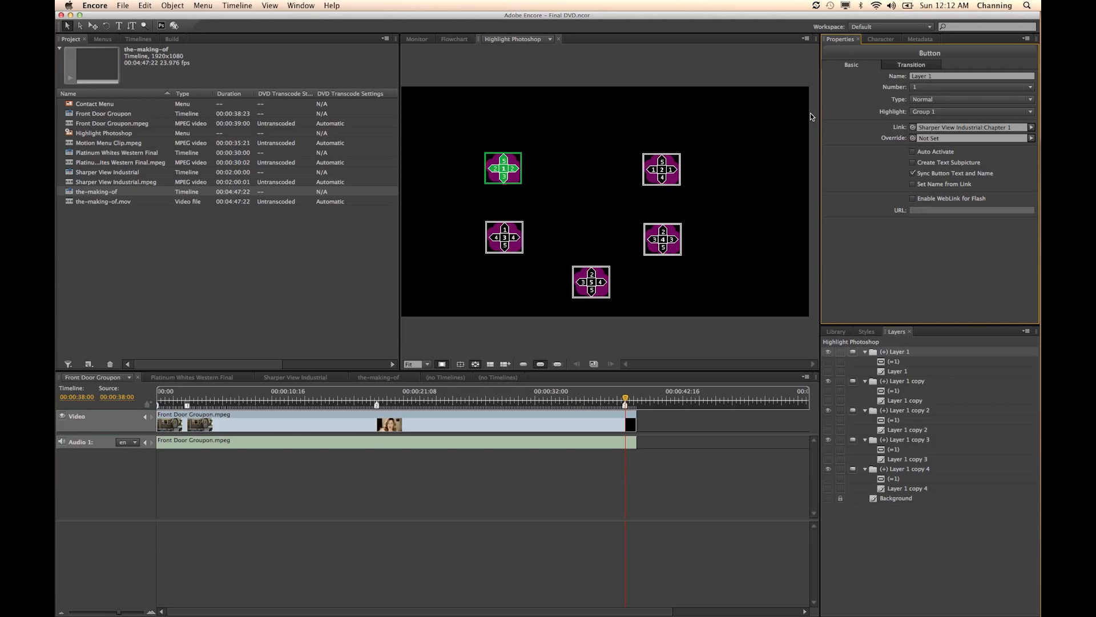
pyautogui.click(683, 157)
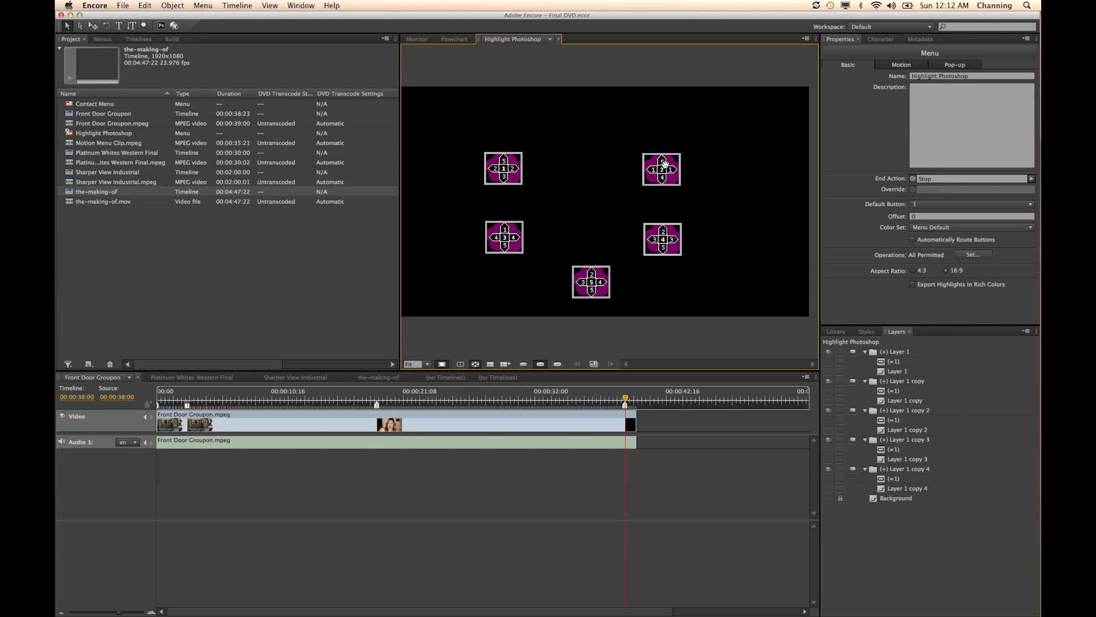
pyautogui.click(673, 166)
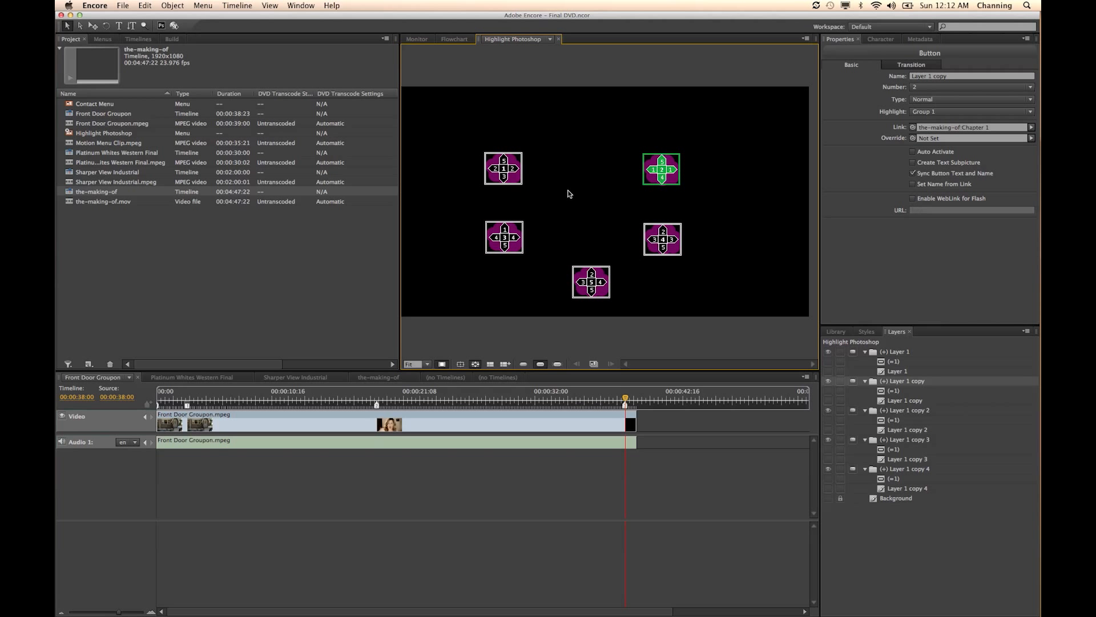
pyautogui.click(521, 232)
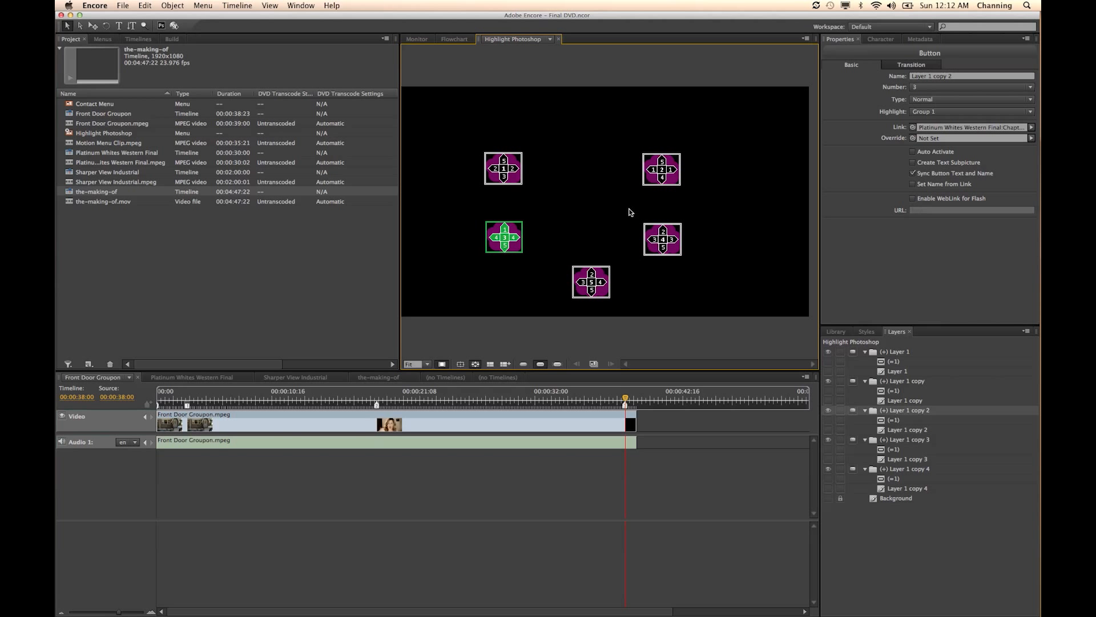
pyautogui.click(650, 235)
pyautogui.click(604, 278)
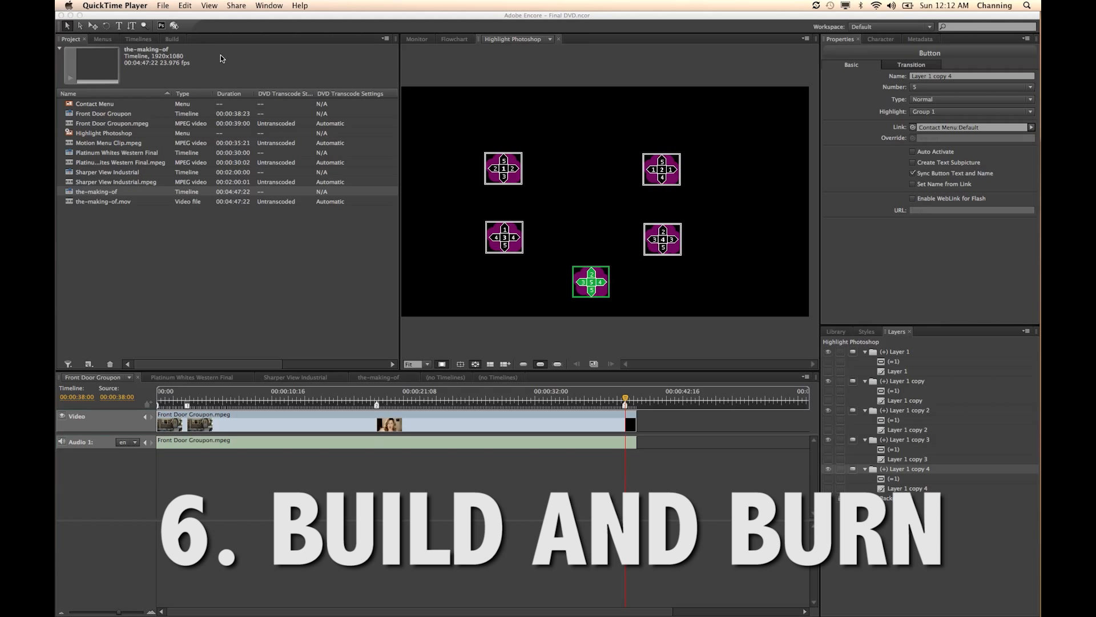
# Hide the button routing and the highlight display in the menu view
pyautogui.click(488, 341)
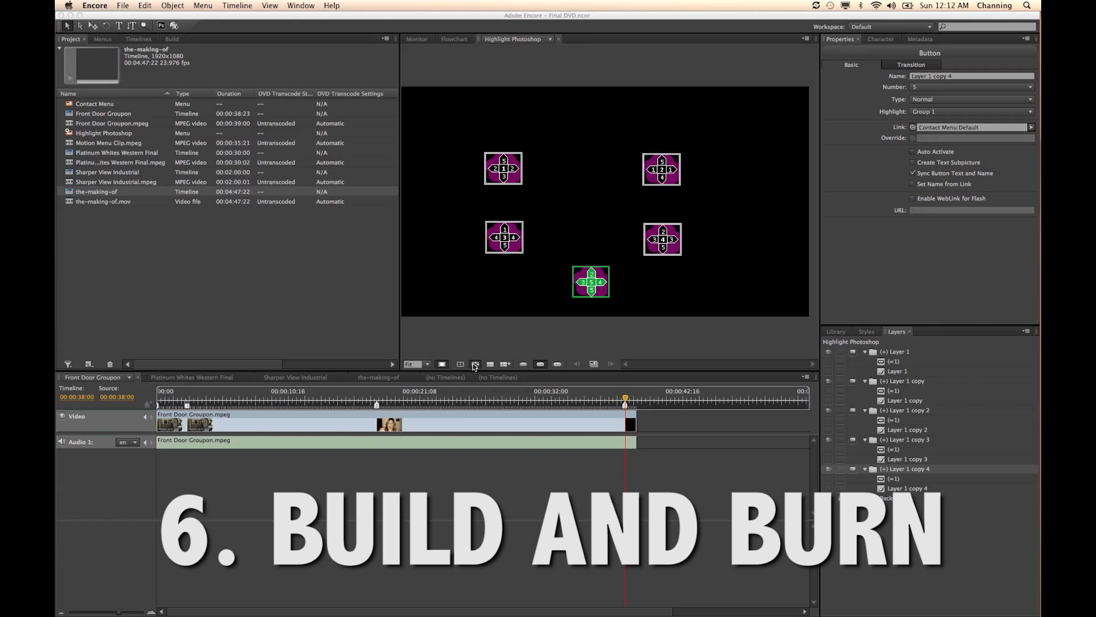
pyautogui.click(475, 364)
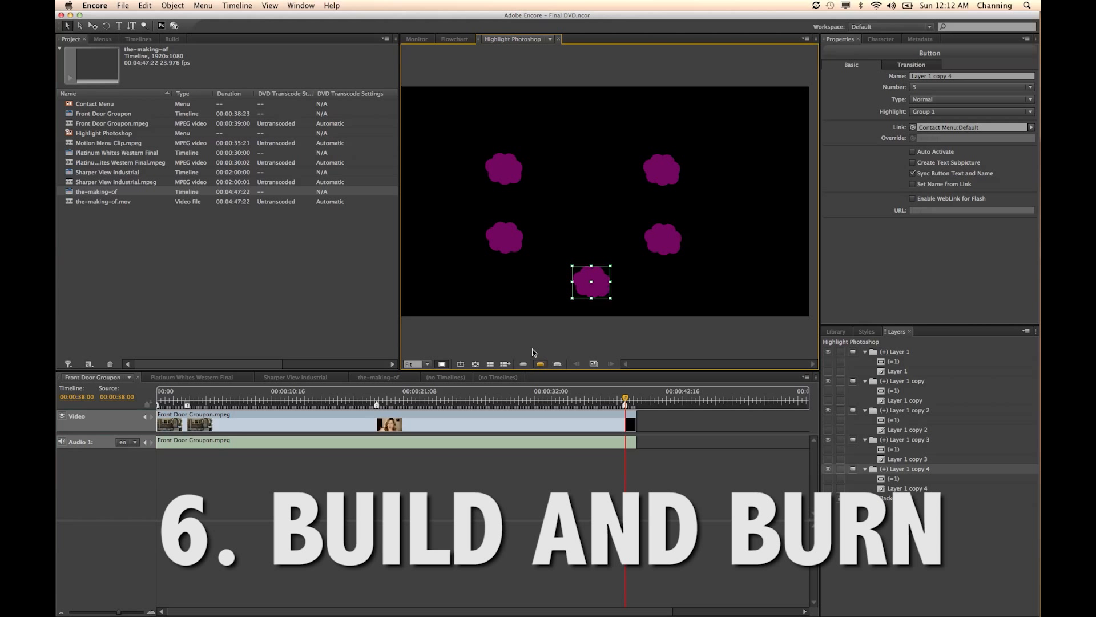
pyautogui.click(540, 364)
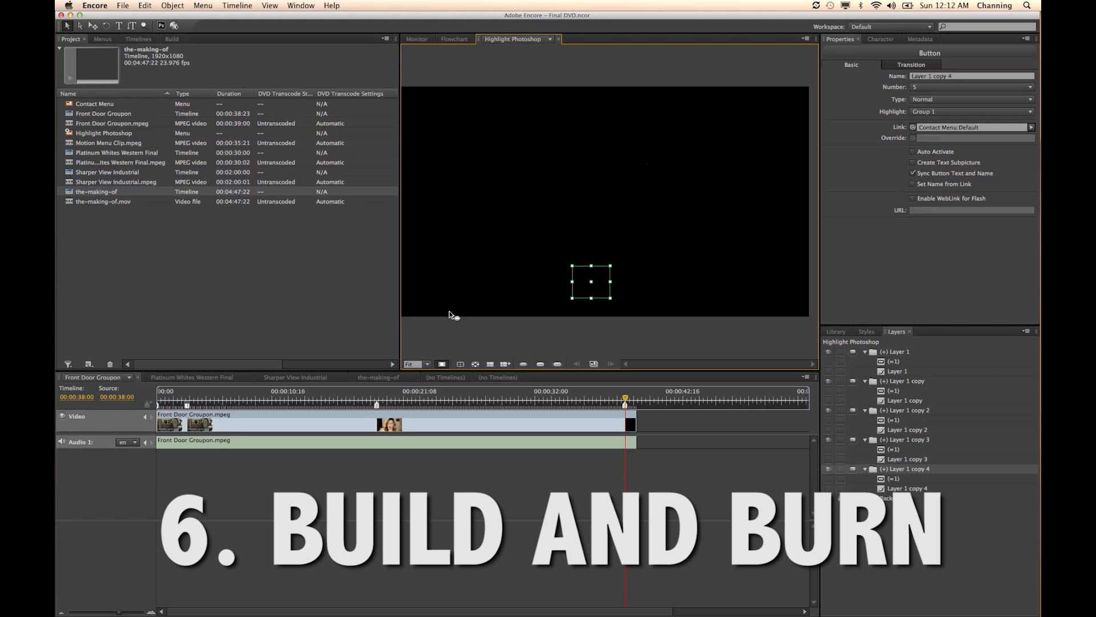
# Set the build format to DVD with DVD Disc output, start the build and cancel it when a disc is requested
pyautogui.click(164, 38)
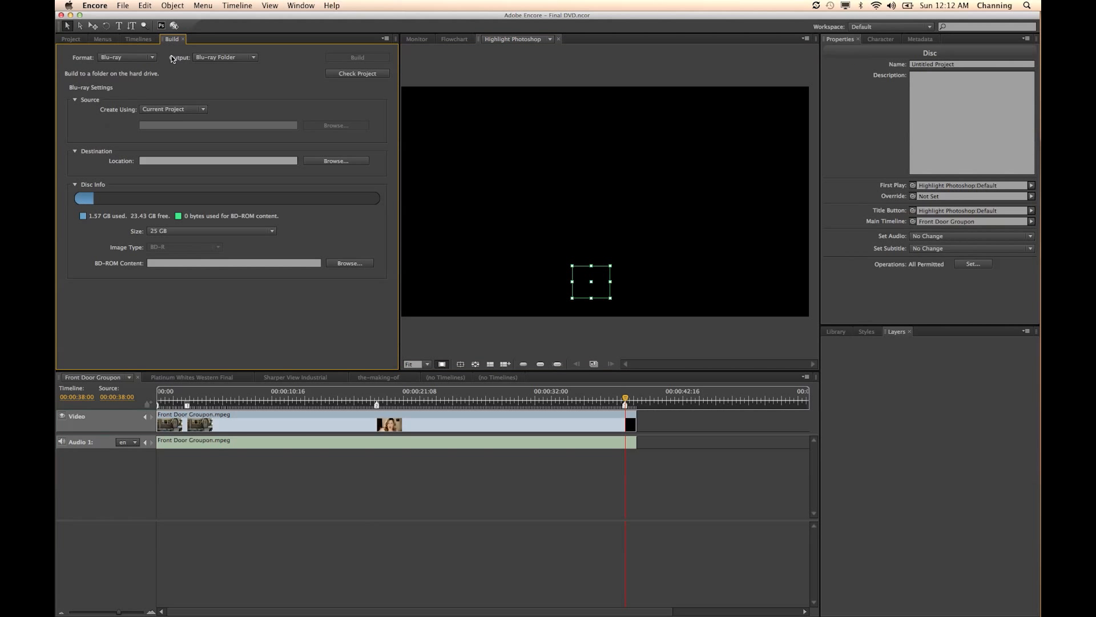
pyautogui.moveTo(57, 91)
pyautogui.click(131, 58)
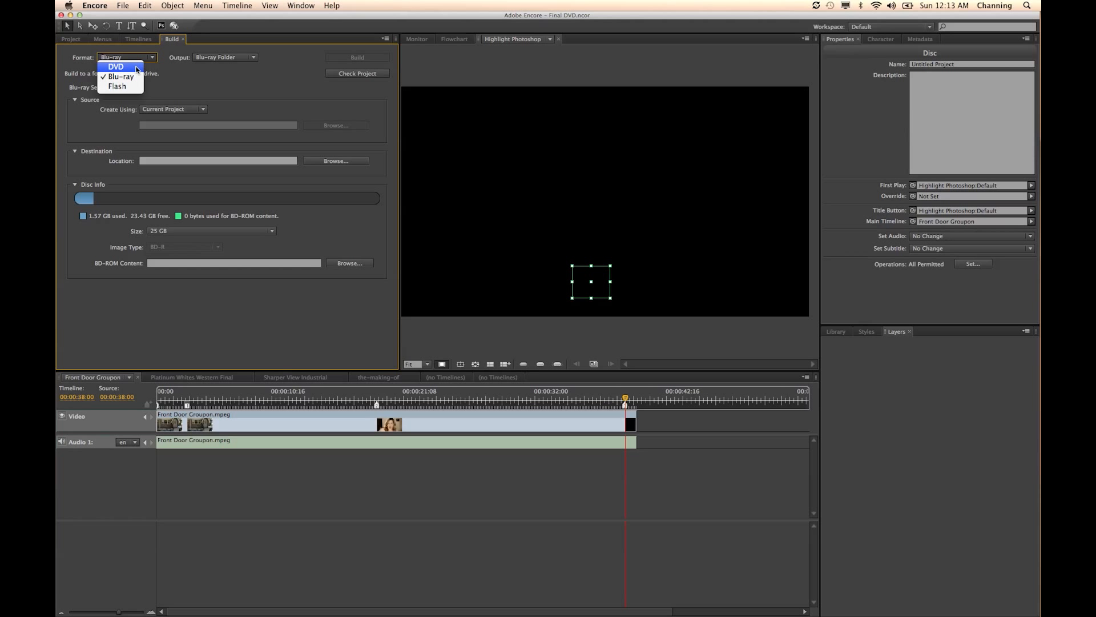
pyautogui.click(137, 67)
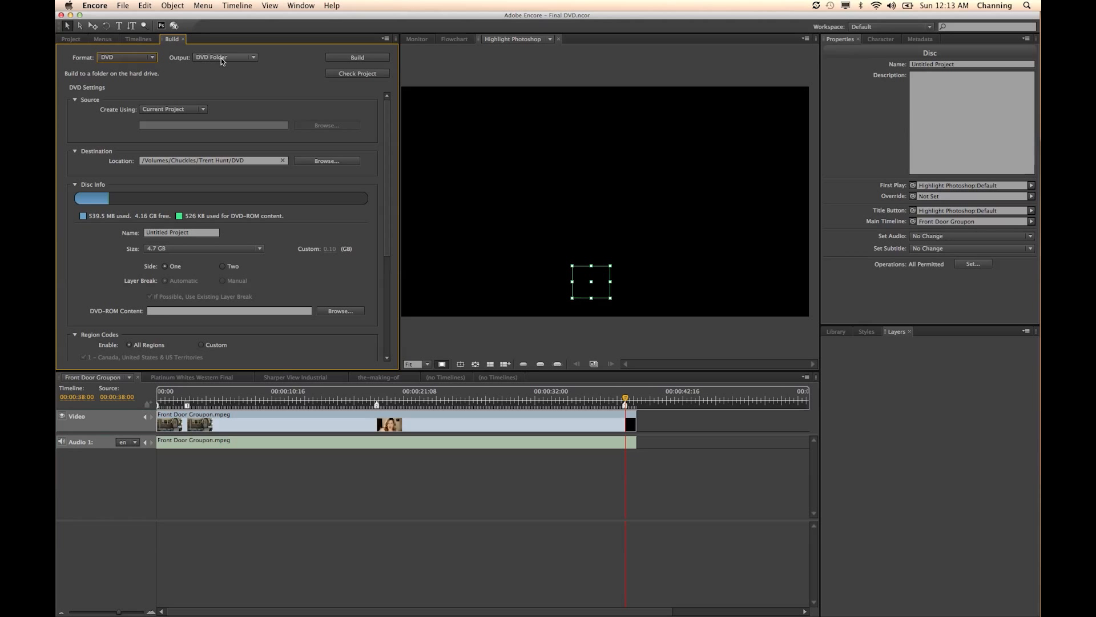
pyautogui.click(247, 58)
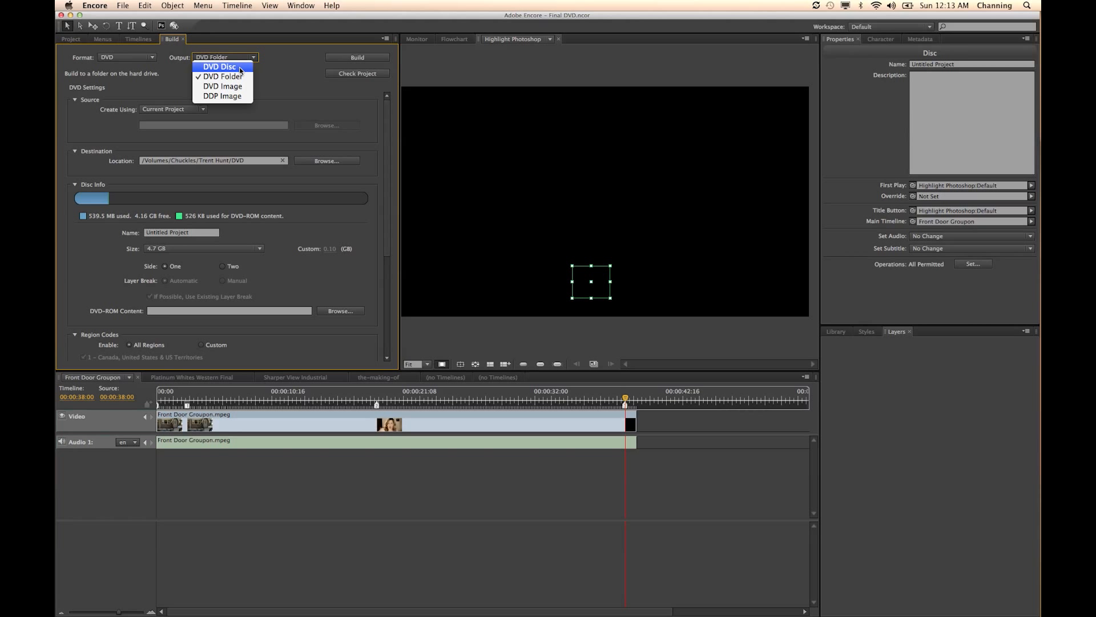
pyautogui.click(241, 70)
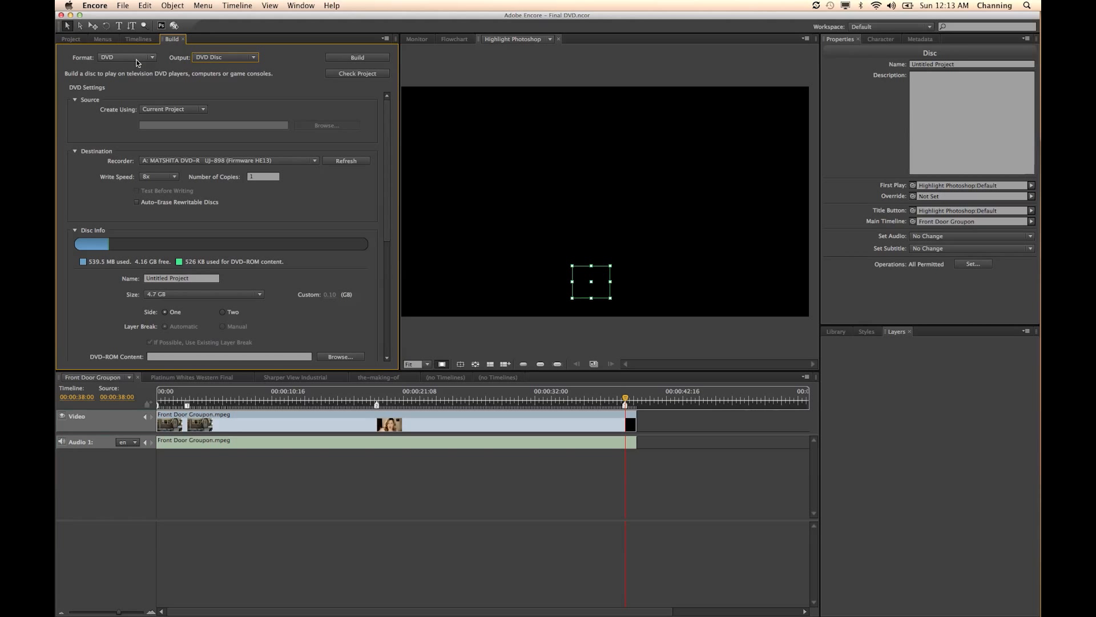
pyautogui.click(341, 57)
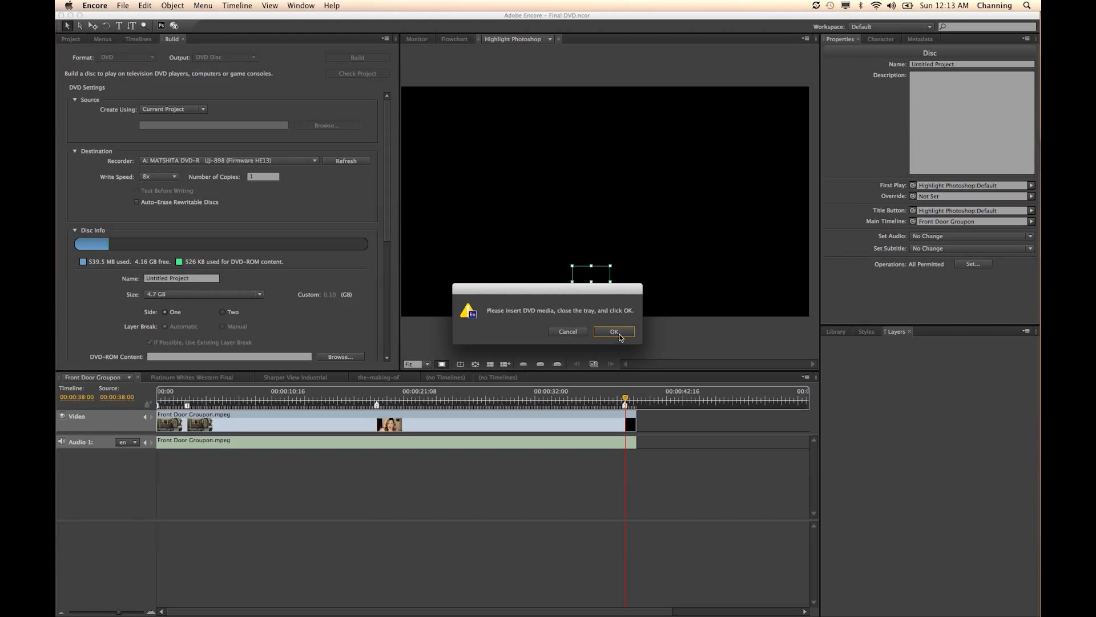
pyautogui.click(572, 331)
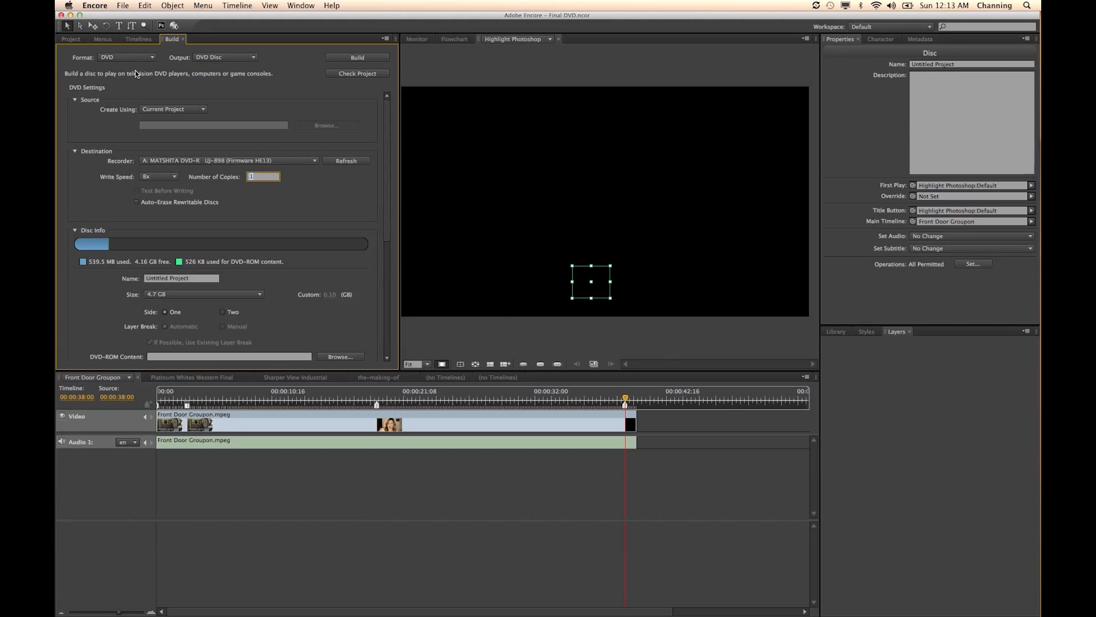
# Switch the build format to Blu-ray and set its output to Blu-ray Disc
pyautogui.click(125, 66)
pyautogui.click(133, 56)
pyautogui.click(129, 69)
pyautogui.click(215, 59)
pyautogui.click(220, 73)
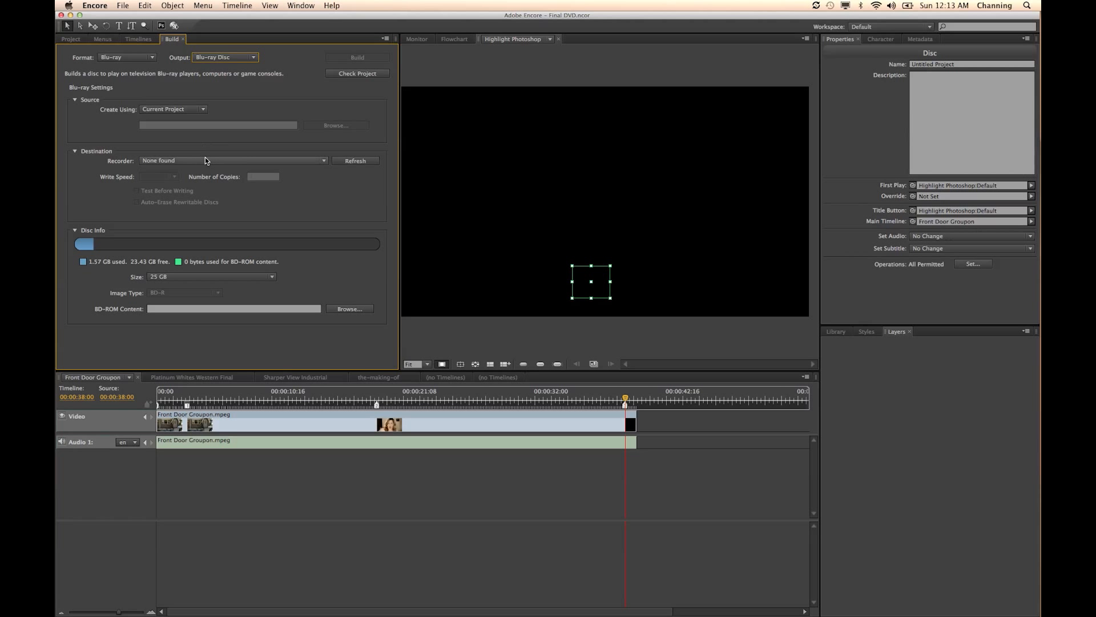
# Check which recorders are available for the Blu-ray disc and refresh the recorder list
pyautogui.press('super+Tab')
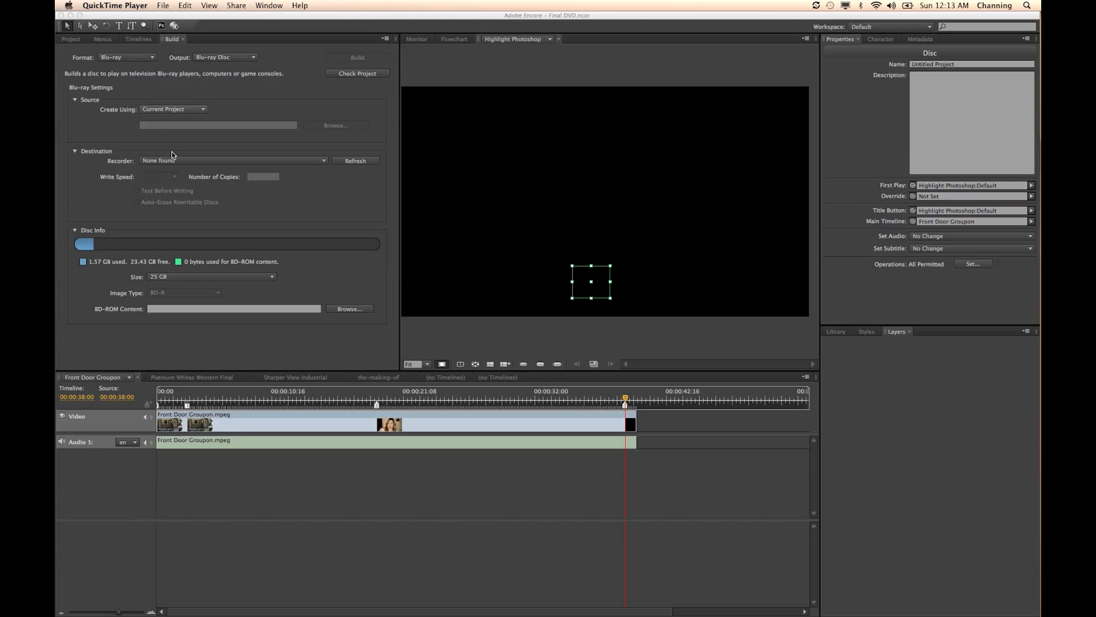
pyautogui.click(201, 161)
pyautogui.click(201, 161)
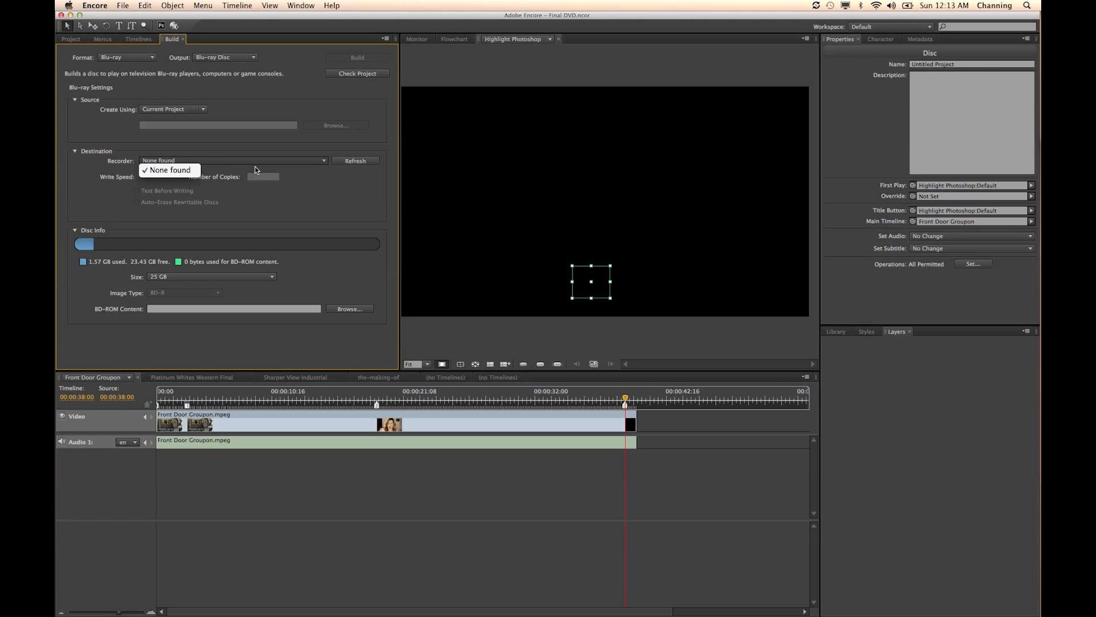
pyautogui.click(337, 171)
pyautogui.click(345, 162)
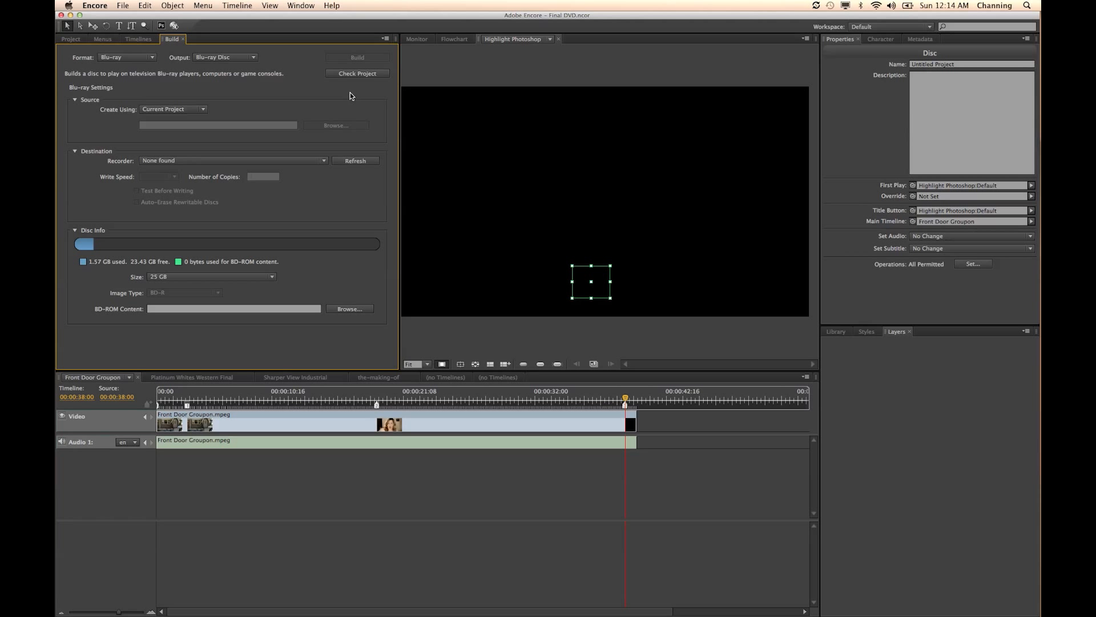
pyautogui.press('super+Tab')
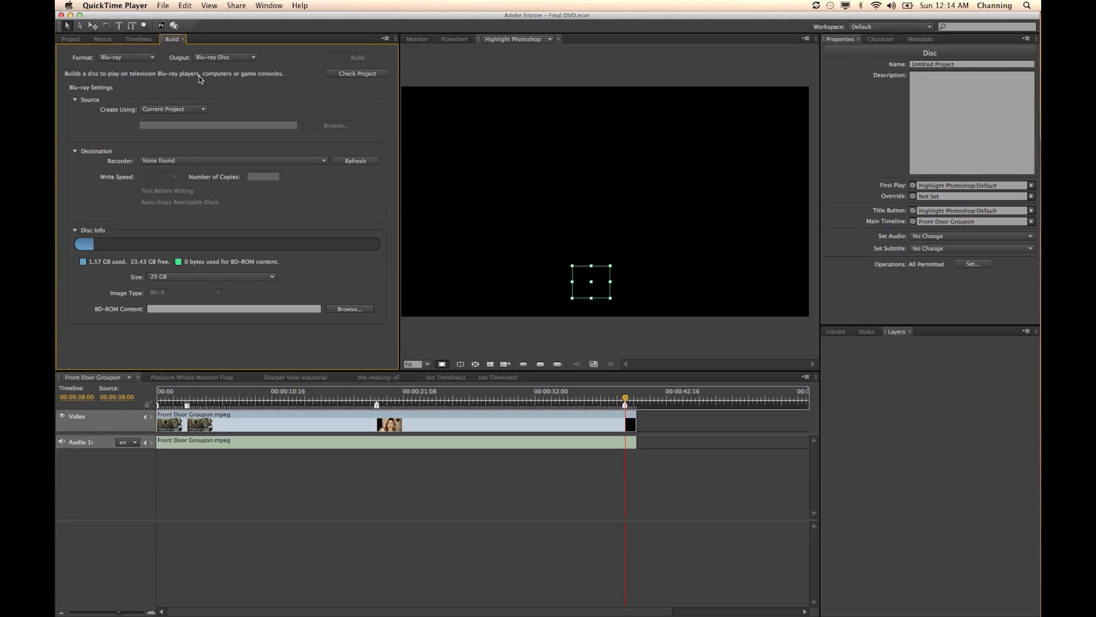